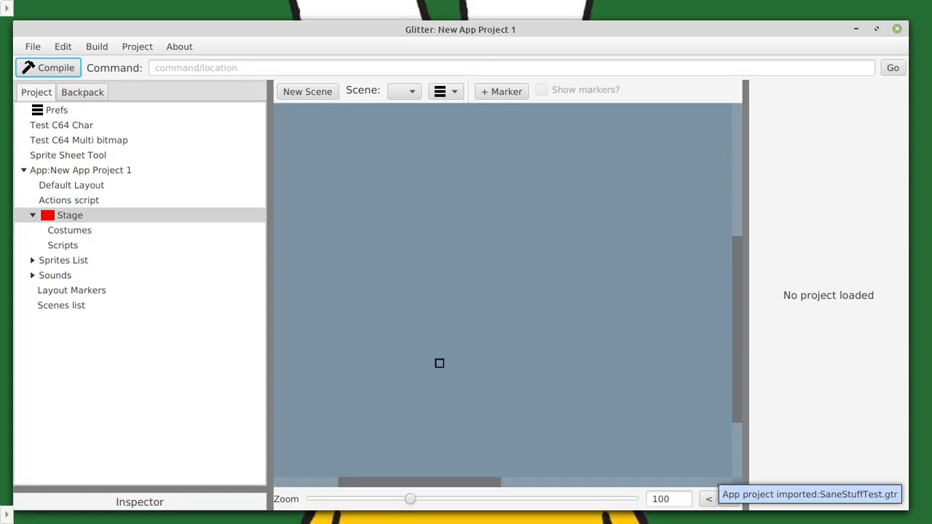
Expand the sprites list and open the costumes of Sprite 1 in the costume editor
click(32, 260)
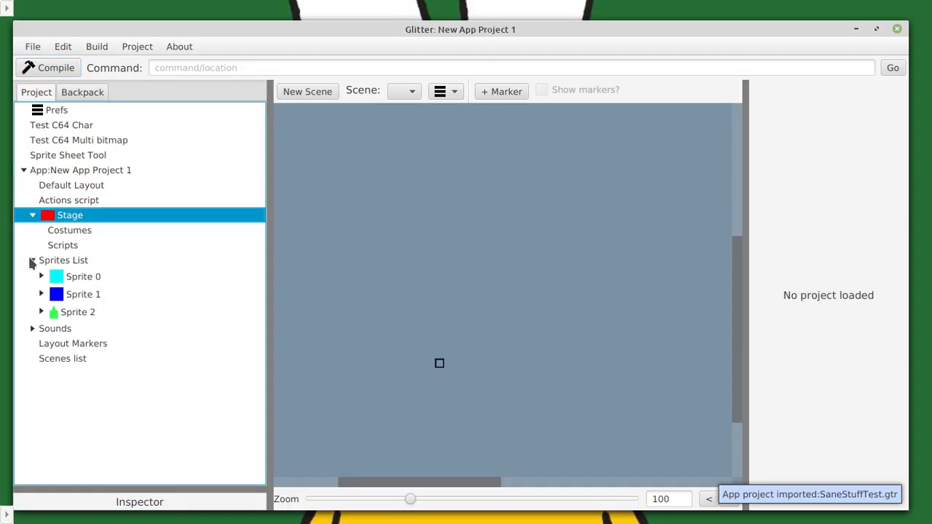
click(41, 294)
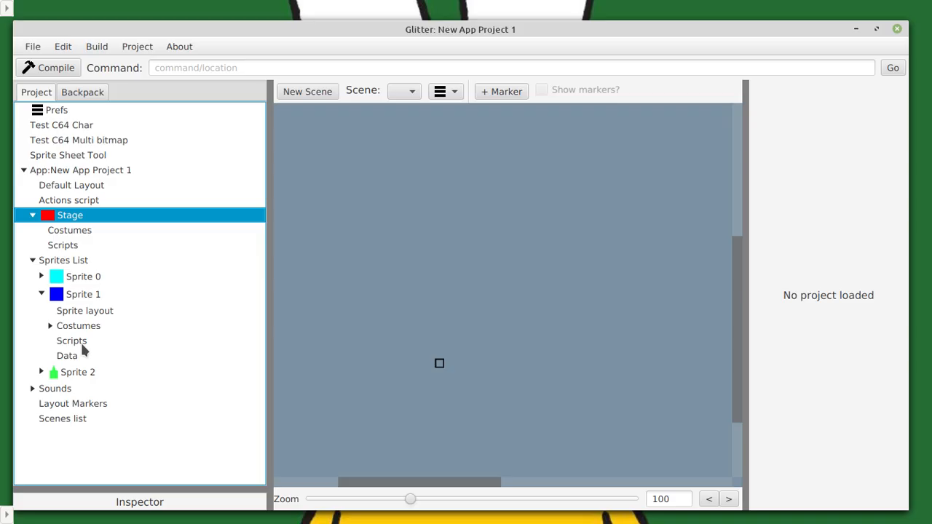
click(50, 325)
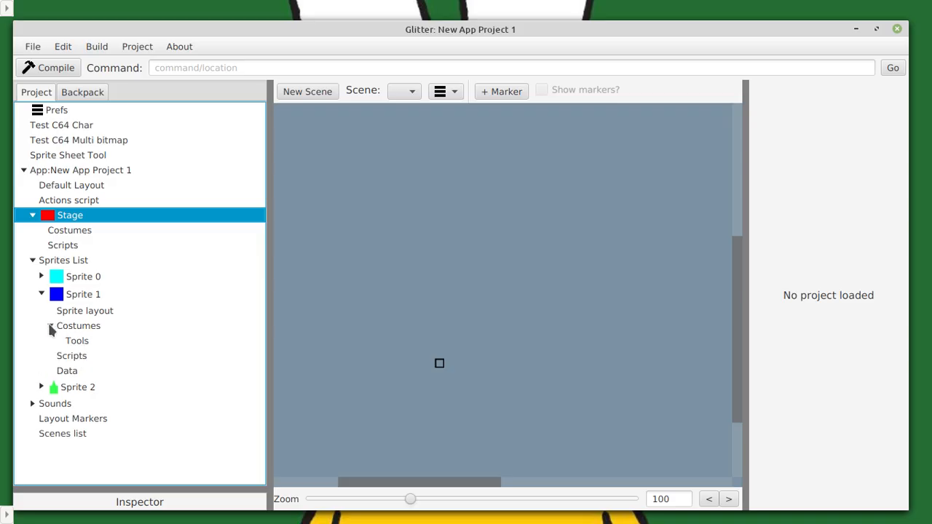
click(71, 328)
scroll(466, 308, down, 5)
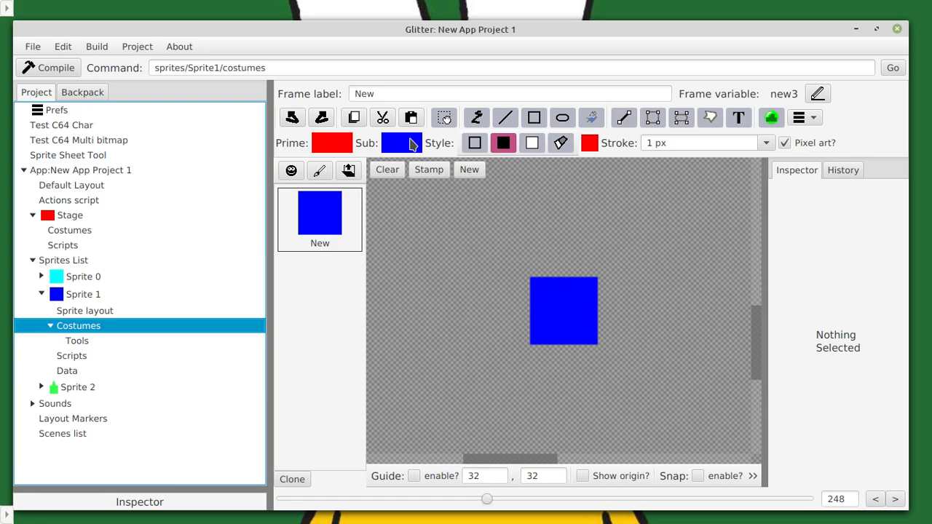
Inspect the primary colour picker without changing the colour, and set the costume editor's stroke to 2.5 px
click(332, 153)
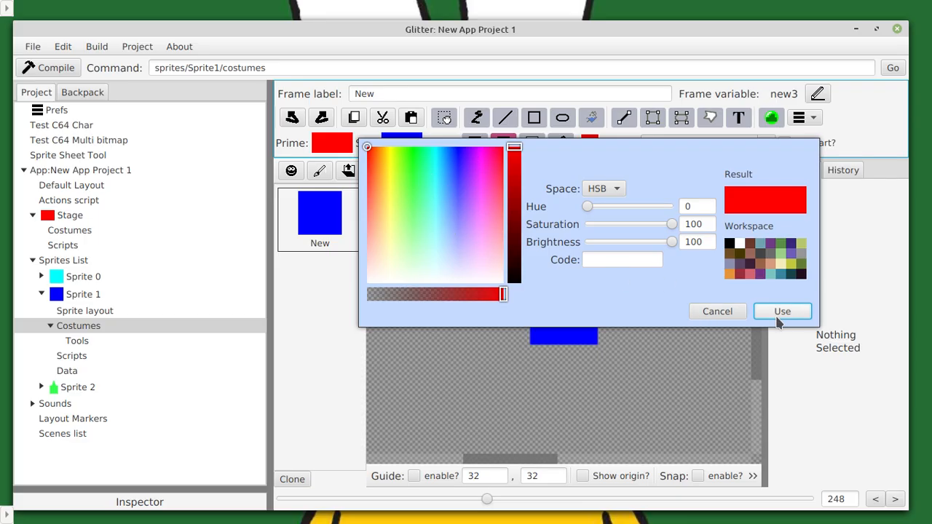
click(695, 313)
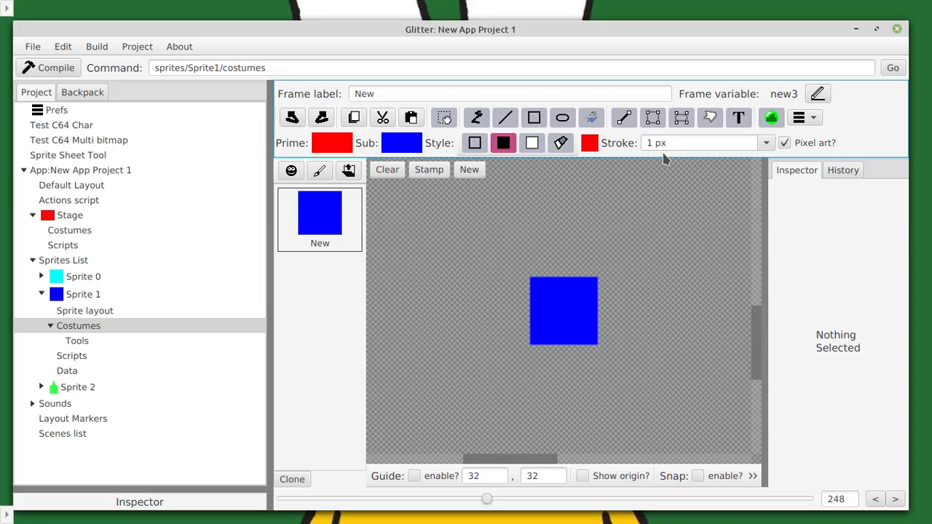
click(767, 143)
click(765, 144)
click(765, 144)
click(718, 225)
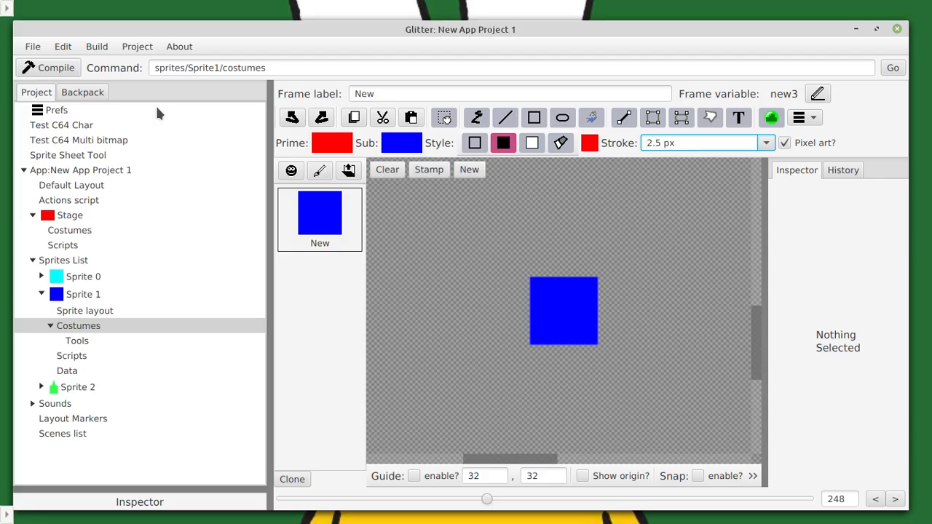
Open the Test C64 Char editor and view its starfield canvas up close
click(71, 129)
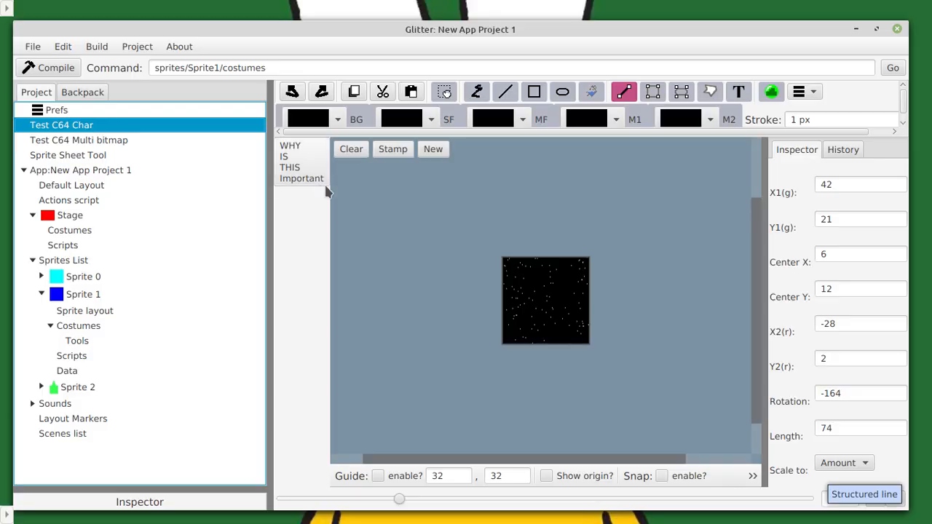
scroll(566, 250, up, 1)
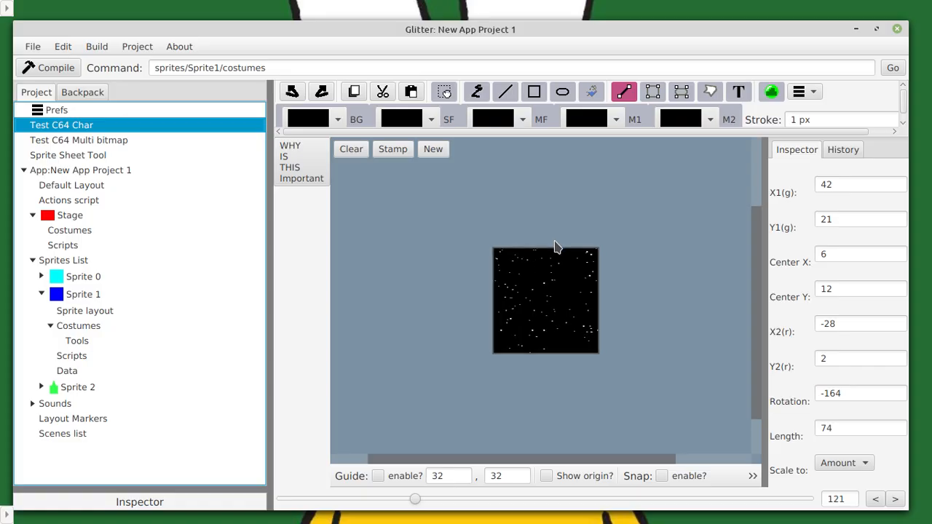
scroll(499, 237, up, 3)
mouse_move(471, 252)
mouse_down()
mouse_move(464, 268)
mouse_move(488, 206)
mouse_move(476, 265)
mouse_up()
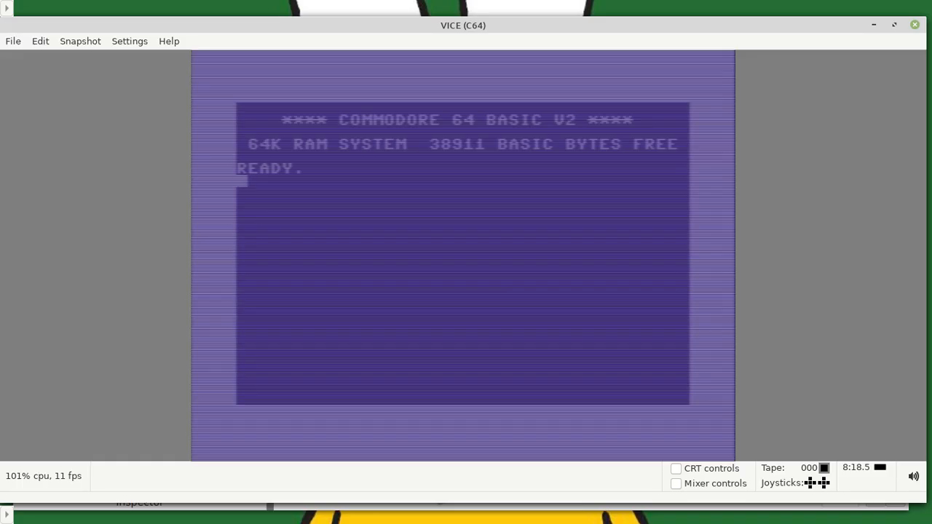
Switch to the VICE C64 emulator, enter 103203424 at the BASIC prompt and close the emulator
text(183203424)
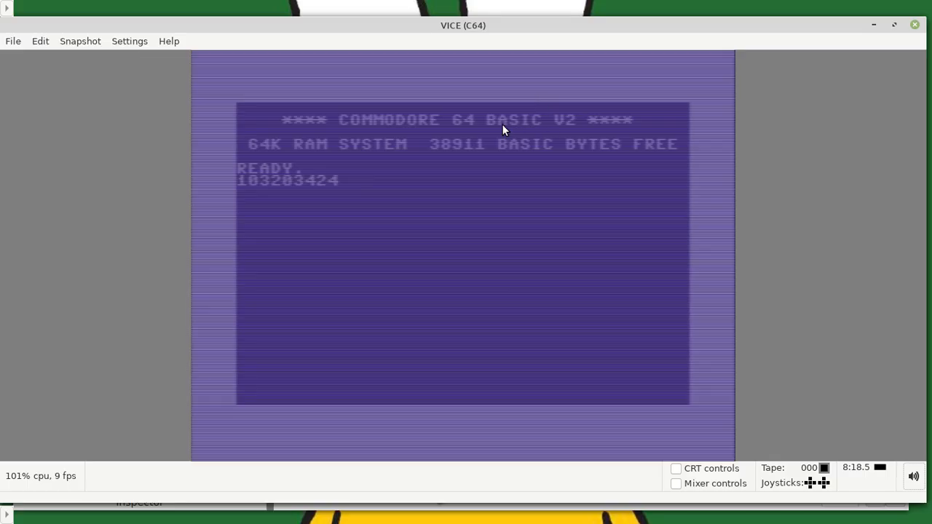
click(916, 27)
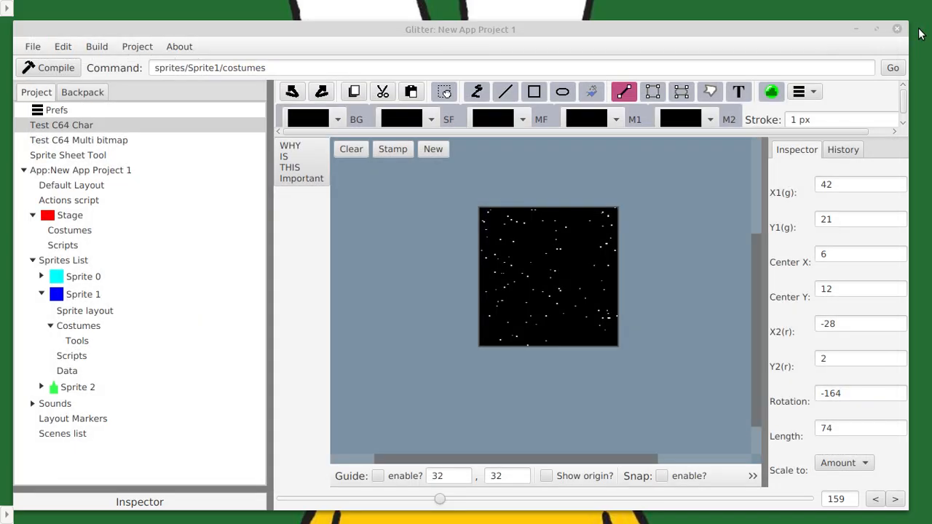
Examine the Test C64 Char canvas and its BG, SF, MF, M1 and M2 colour selectors
scroll(533, 262, up, 5)
scroll(546, 262, down, 1)
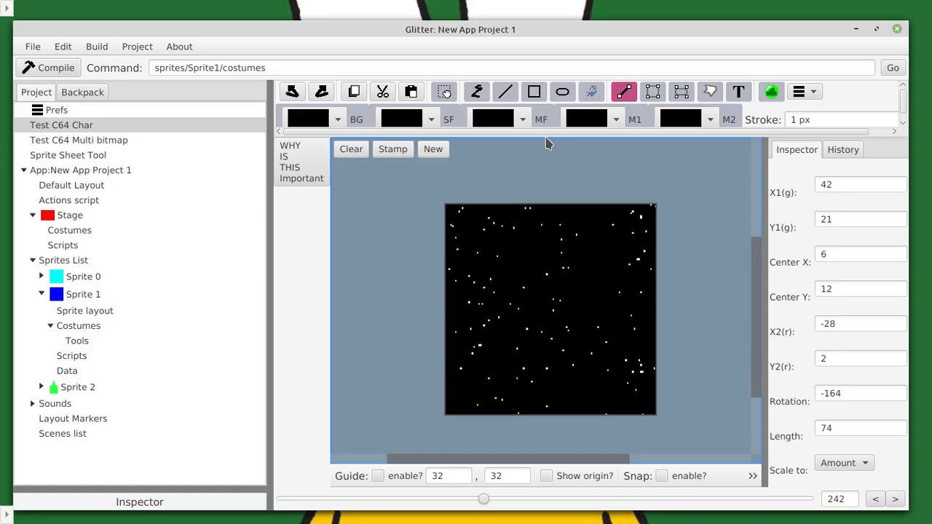
mouse_move(565, 22)
mouse_down()
mouse_move(567, 5)
mouse_move(567, 18)
mouse_up()
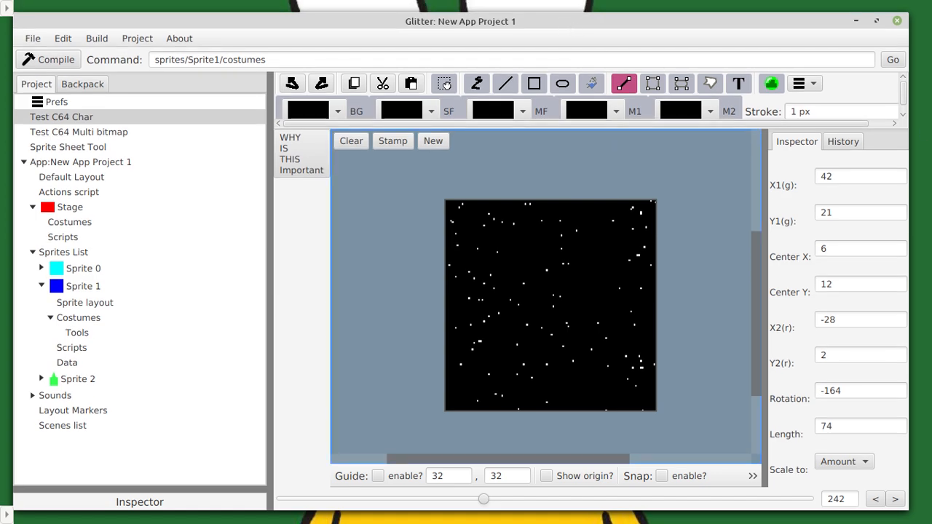
scroll(906, 109, down, 1)
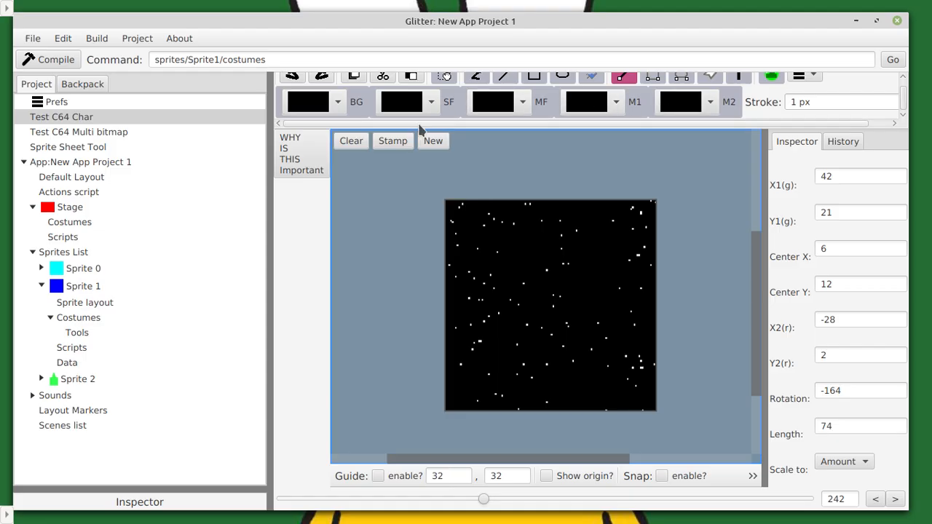
Open the Test C64 Multi bitmap editor and inspect its coloured pixels up close with the cell grid
click(91, 132)
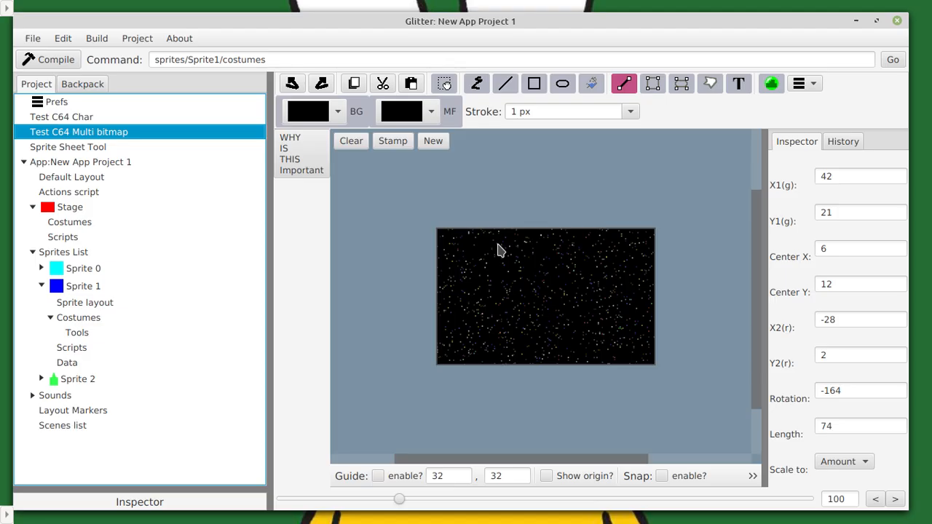
scroll(575, 279, up, 5)
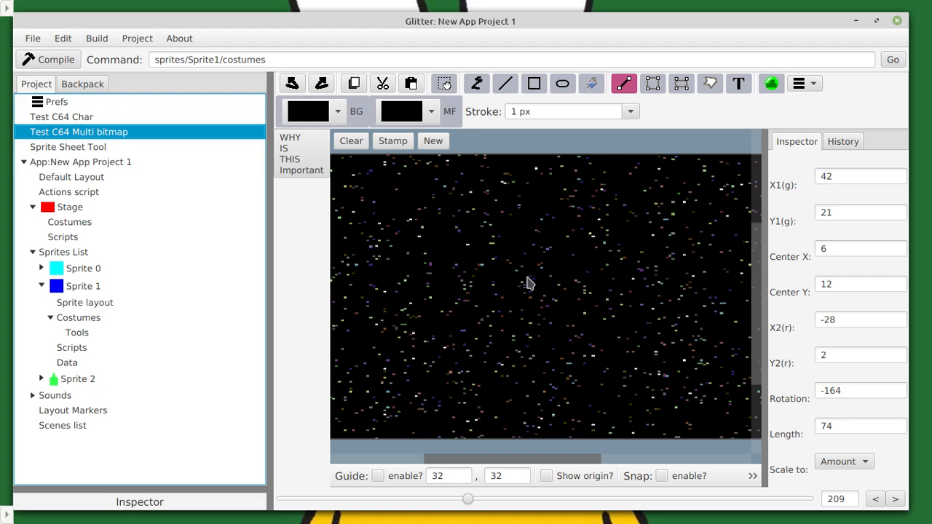
scroll(430, 267, up, 4)
scroll(430, 267, down, 6)
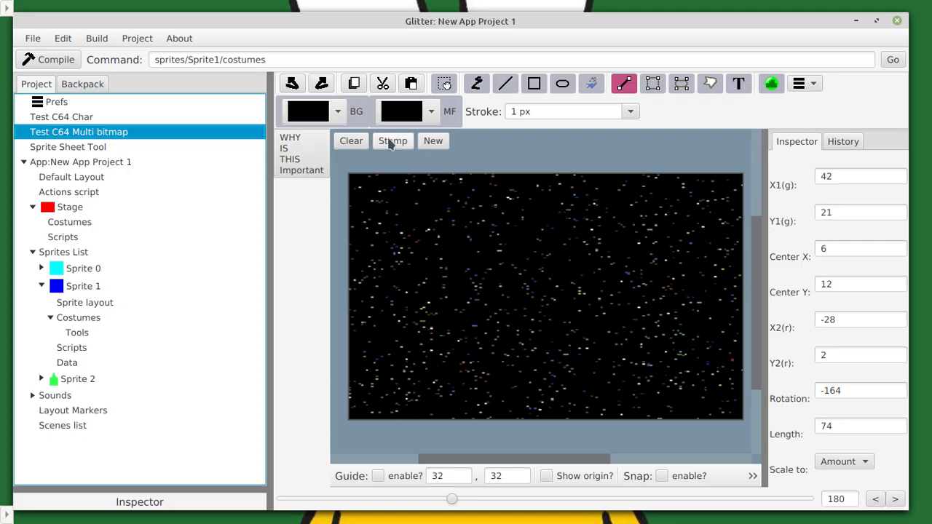
scroll(408, 191, up, 10)
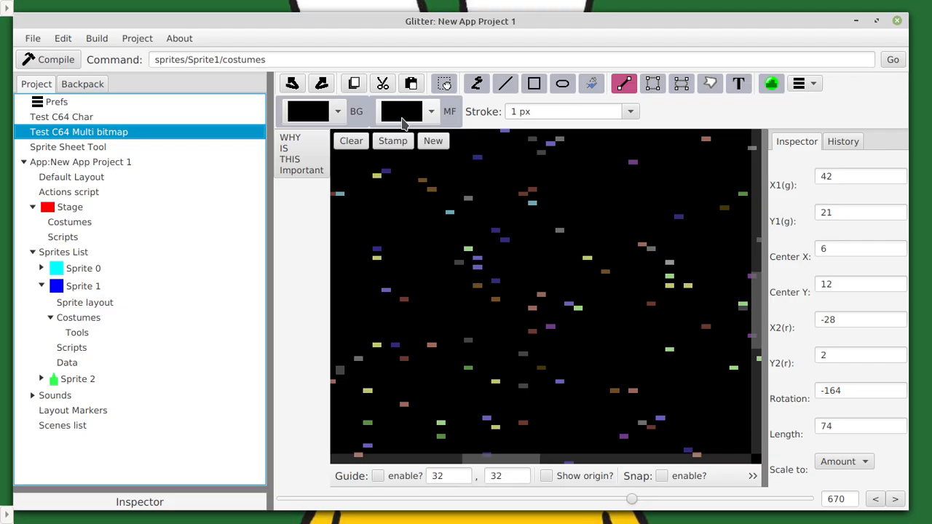
scroll(571, 225, up, 5)
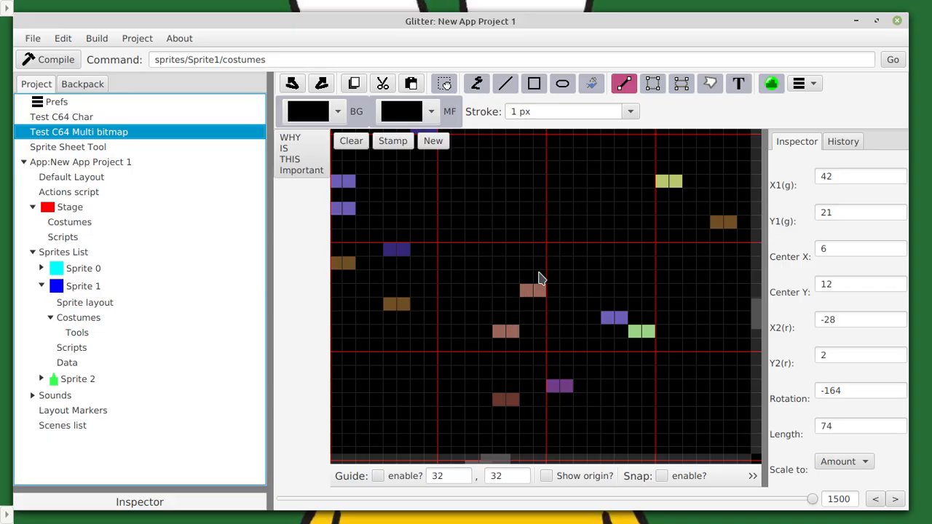
Examine the colours offered for MF and the multi bitmap's grid cells without choosing a colour
click(401, 111)
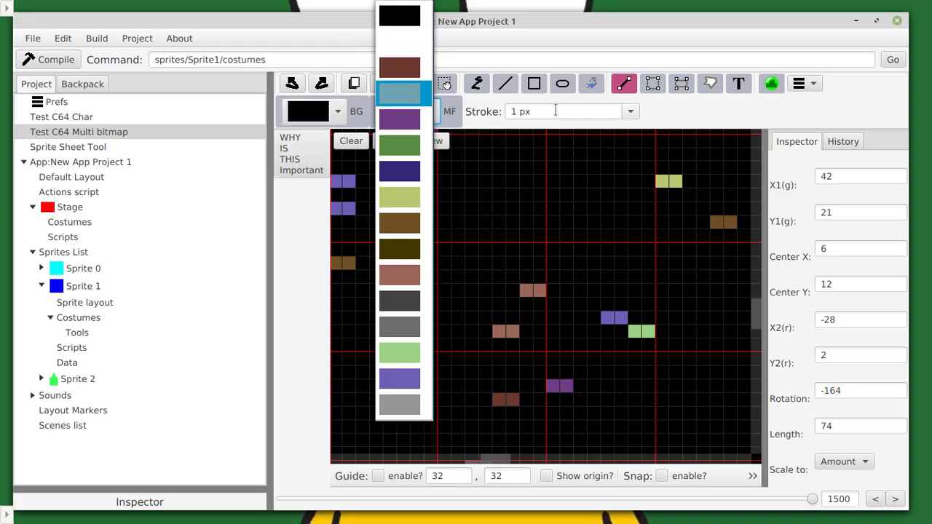
click(480, 110)
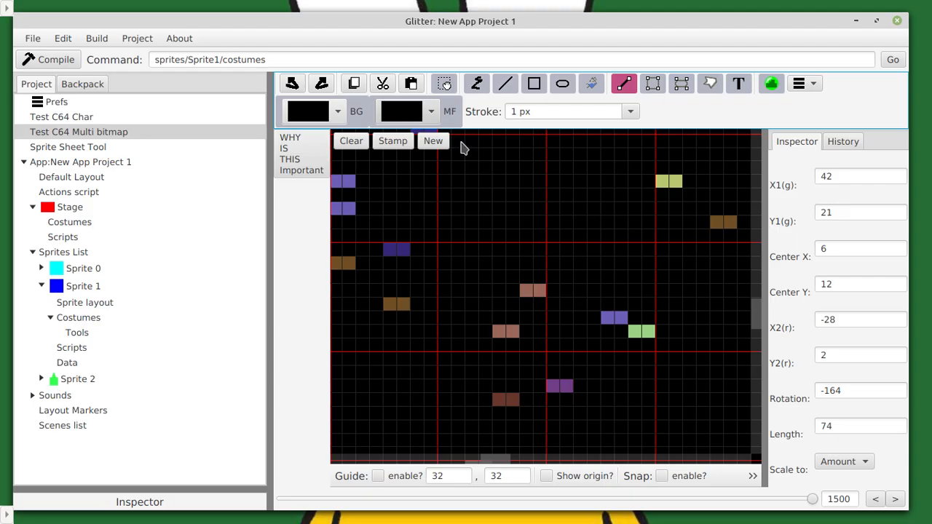
scroll(509, 320, up, 3)
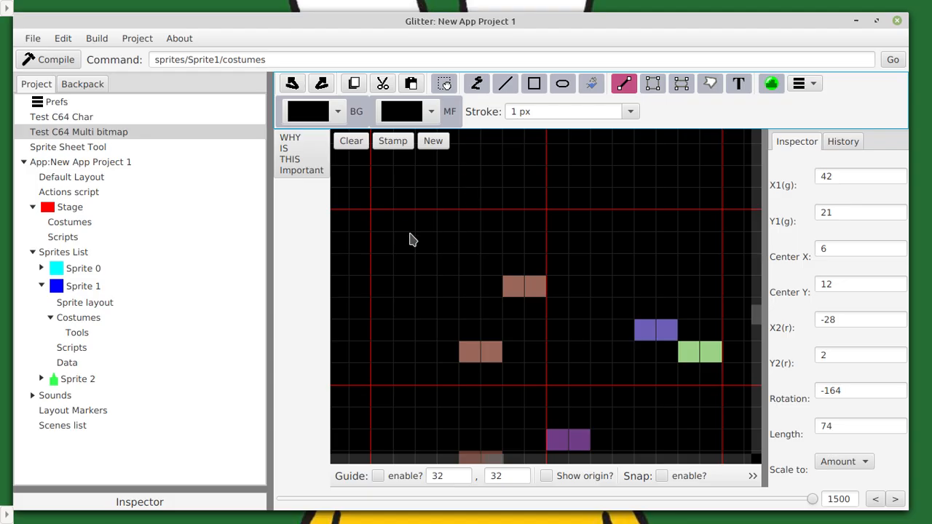
scroll(640, 326, down, 3)
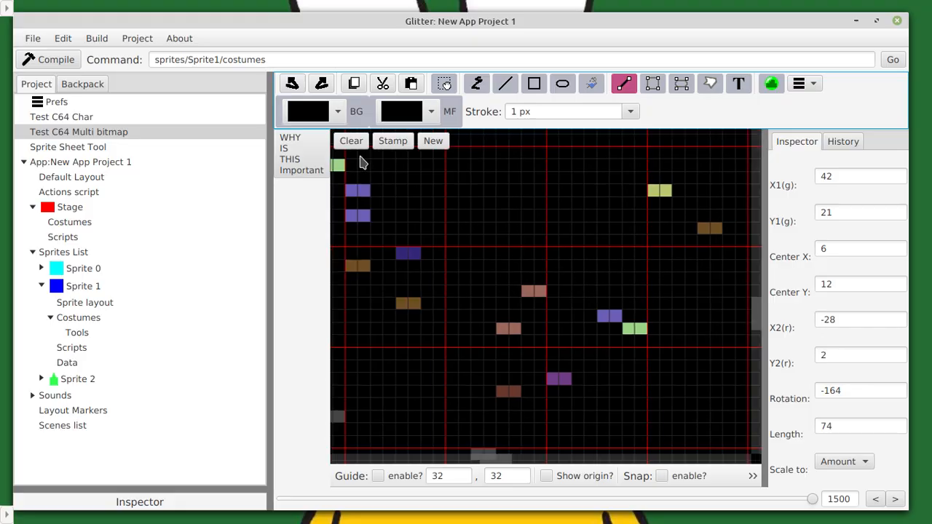
Set the MF colour to green and scribble a patch of double-wide pixels inside one cell of the multi bitmap
click(401, 114)
click(405, 144)
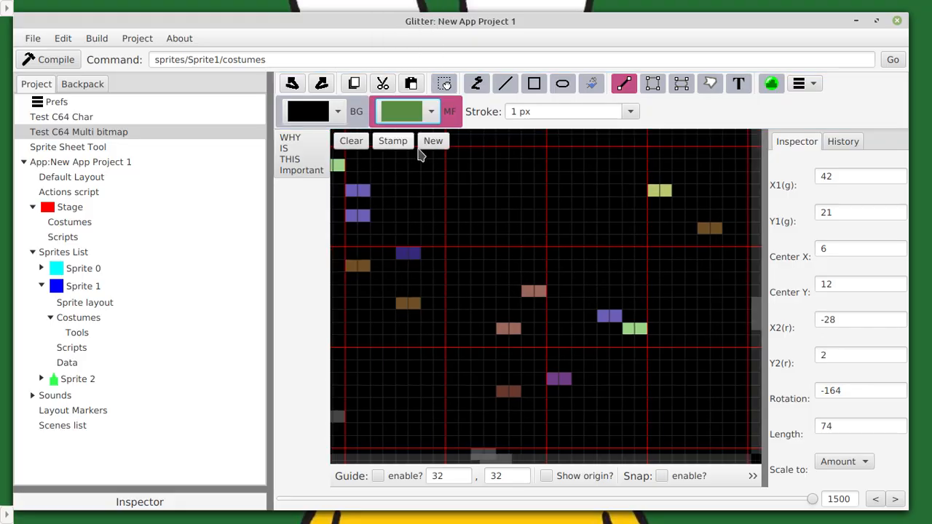
click(476, 83)
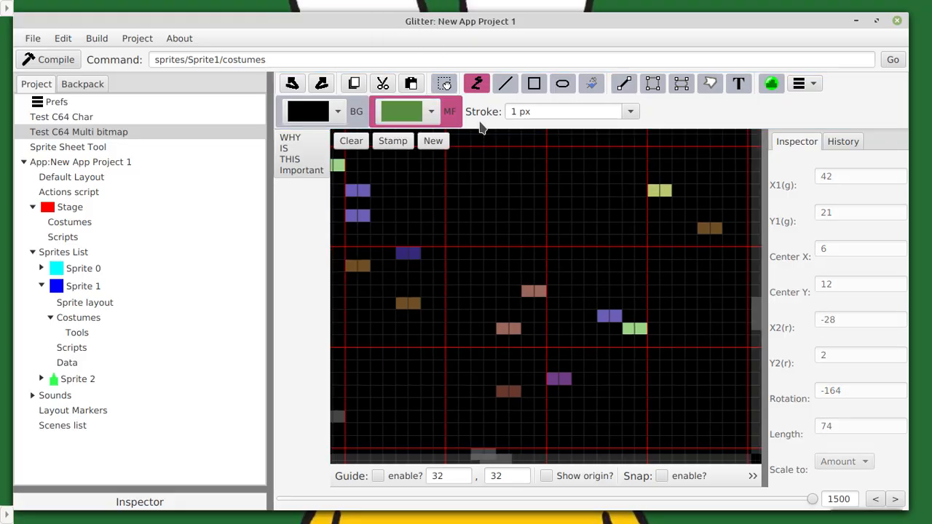
click(481, 279)
scroll(481, 296, up, 2)
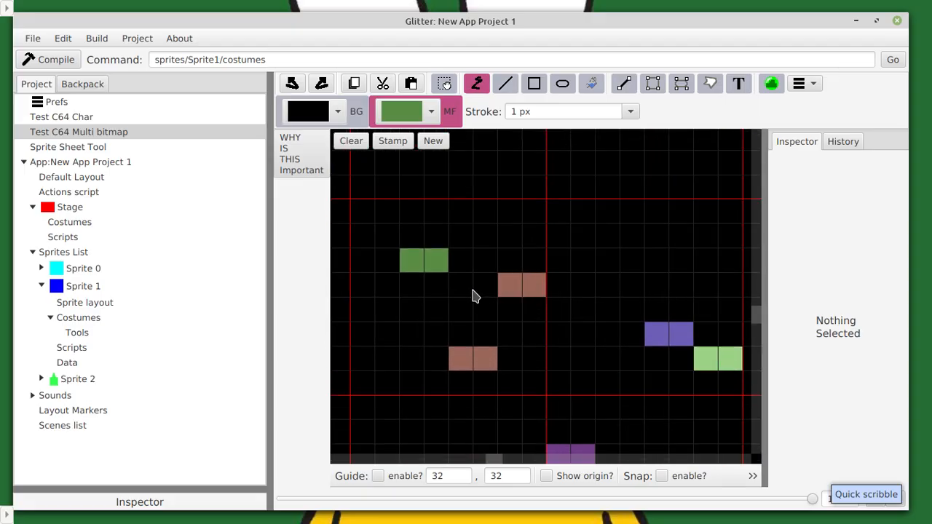
click(470, 295)
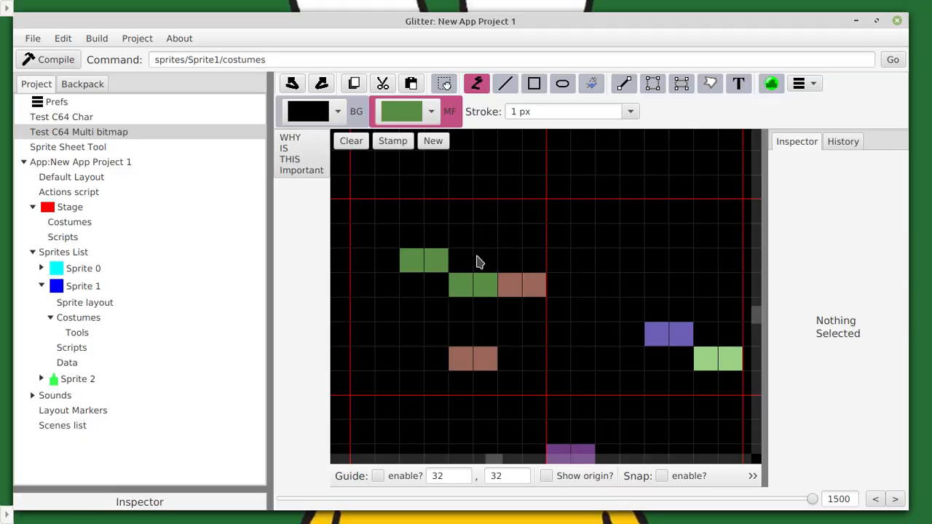
scroll(475, 342, down, 2)
click(414, 311)
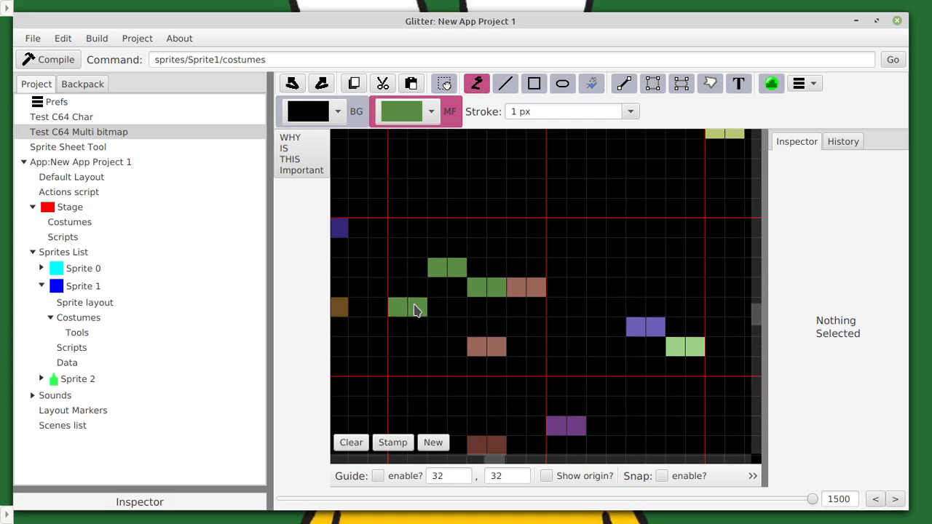
mouse_move(433, 298)
mouse_down()
mouse_move(495, 244)
mouse_move(512, 263)
mouse_move(477, 311)
mouse_move(441, 337)
mouse_up()
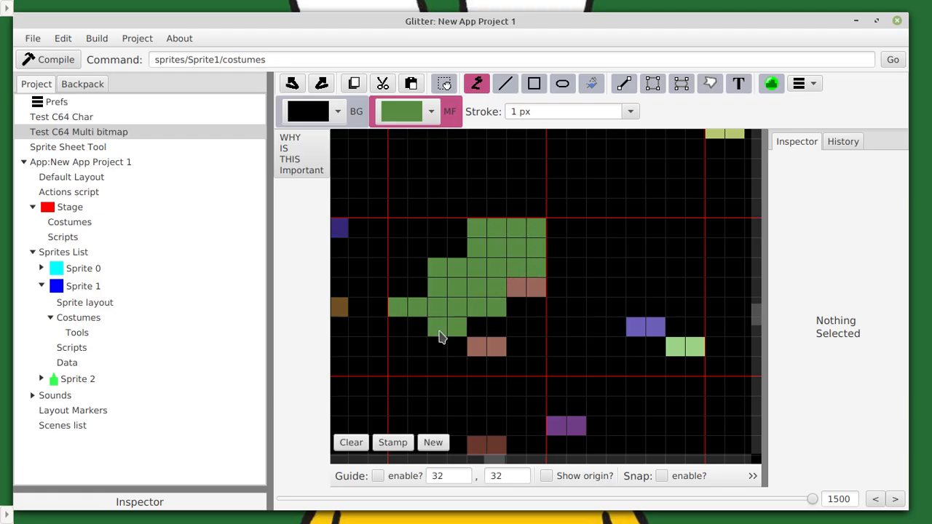
Set the MF colour to dark blue and scribble over part of the green patch
click(410, 112)
click(401, 173)
mouse_move(397, 228)
mouse_down()
mouse_move(441, 256)
mouse_move(474, 312)
mouse_up()
Draw two crossing dark blue lines above the scribbled patch with the Quick line tool, one nearly horizontal and one diagonal
scroll(490, 308, down, 5)
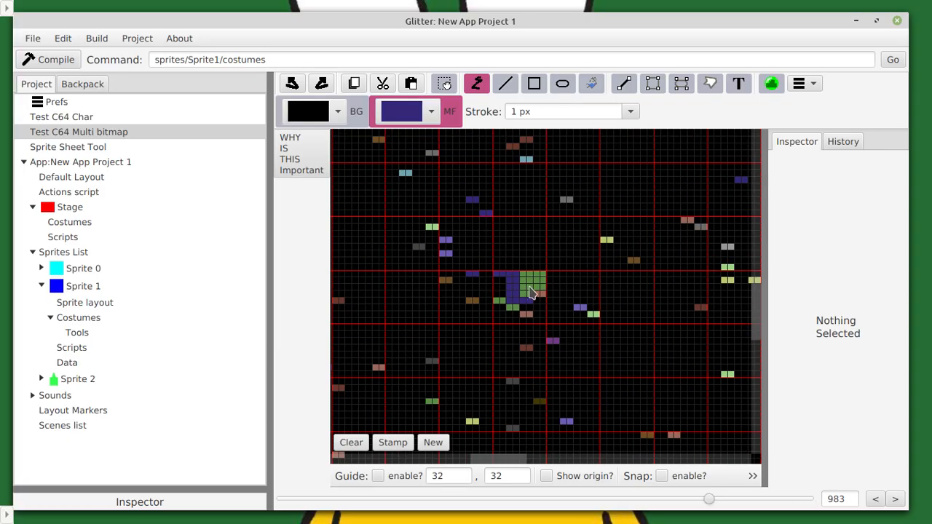
scroll(500, 284, down, 7)
click(505, 86)
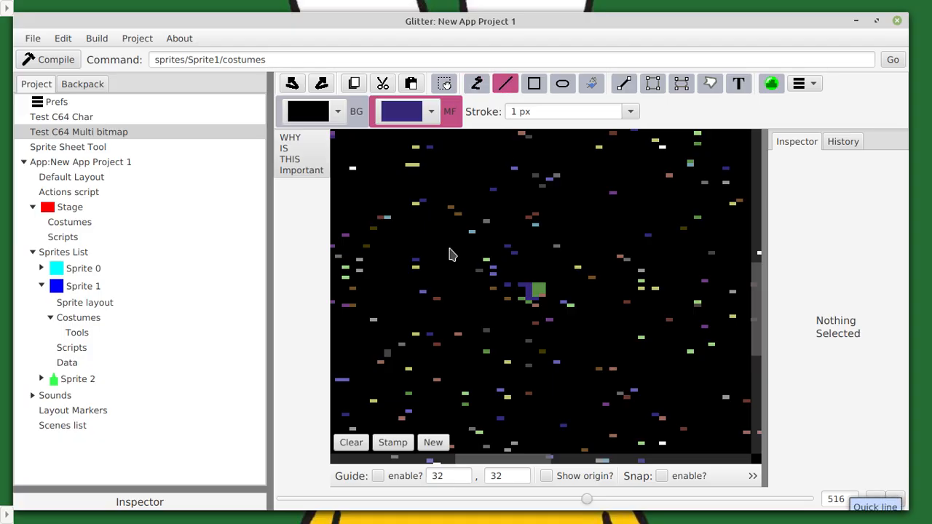
mouse_move(421, 211)
mouse_down()
mouse_move(539, 339)
mouse_move(619, 352)
mouse_up()
drag(643, 243, 644, 231)
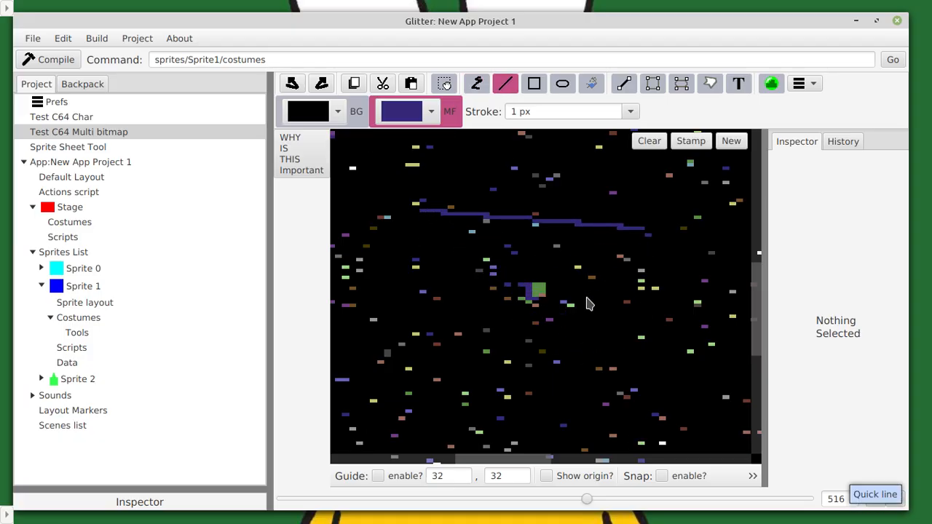
scroll(588, 302, down, 7)
drag(591, 207, 457, 321)
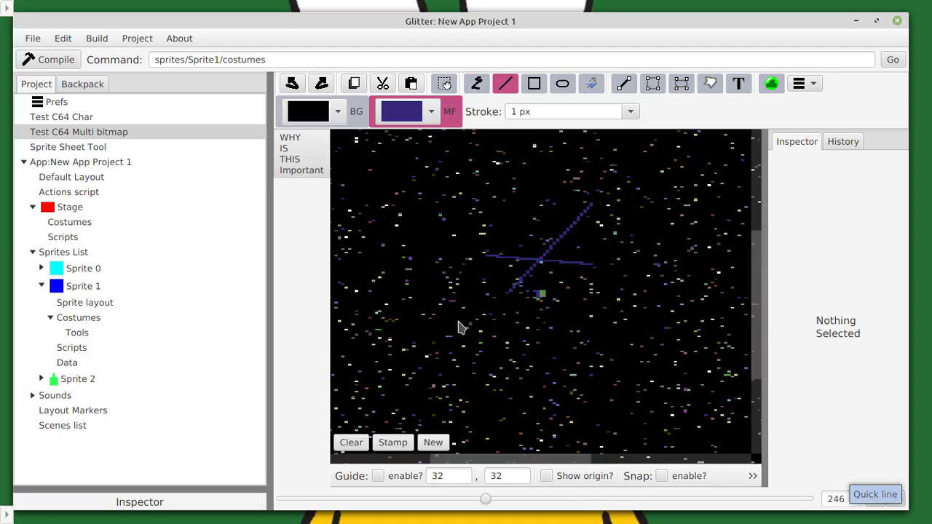
Draw a dark blue Quick Rect over the crossing lines and a smaller dark blue Quick Oval overlapping its upper-right corner
click(536, 84)
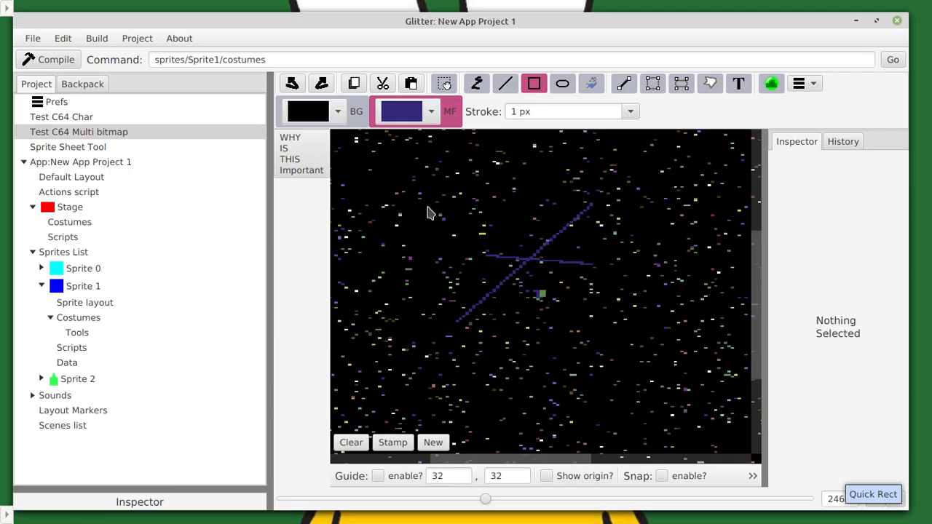
drag(432, 204, 638, 305)
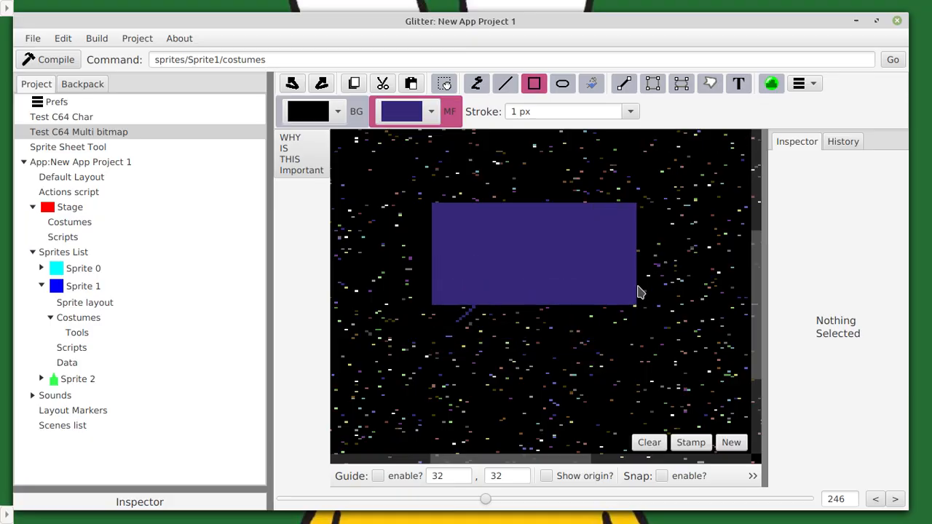
click(566, 85)
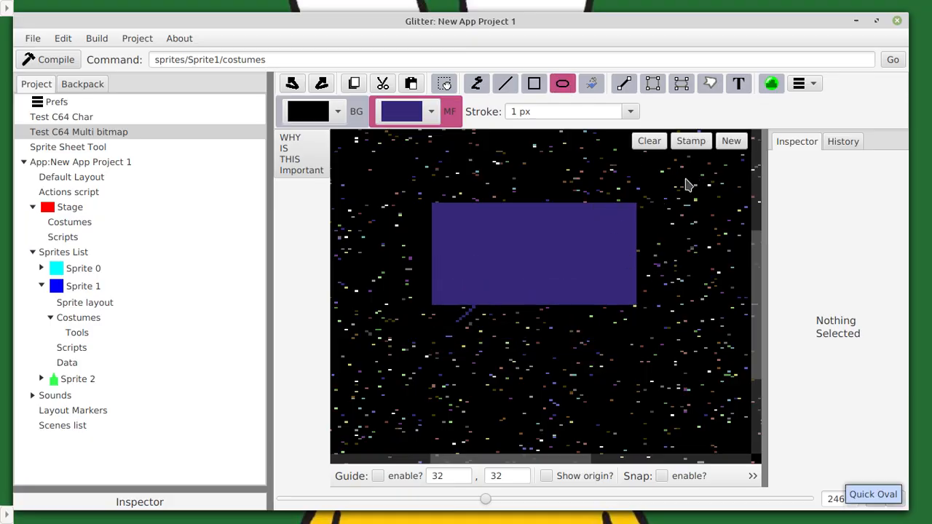
drag(703, 175, 605, 226)
Set the MF colour to yellow-green and draw a large Quick Oval over the upper-left part of the dark blue rectangle
click(412, 117)
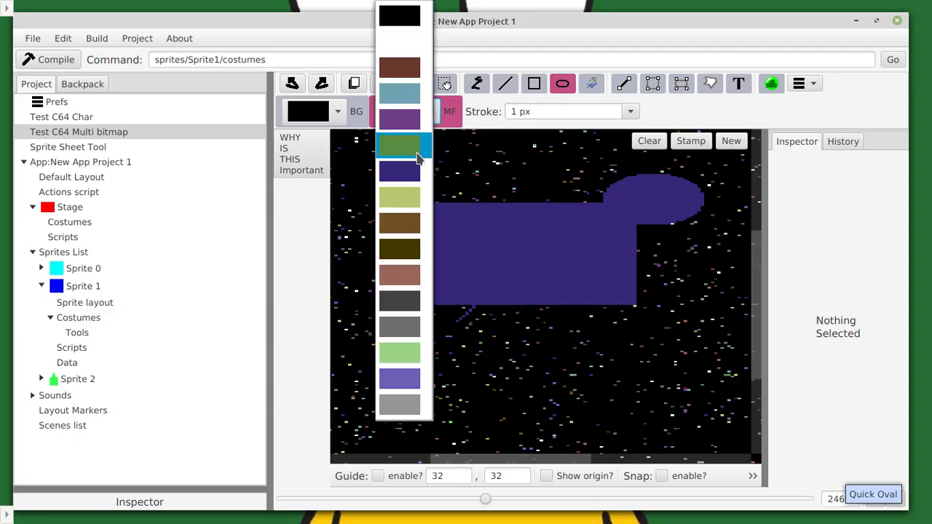
click(408, 194)
drag(408, 170, 582, 278)
scroll(539, 209, up, 5)
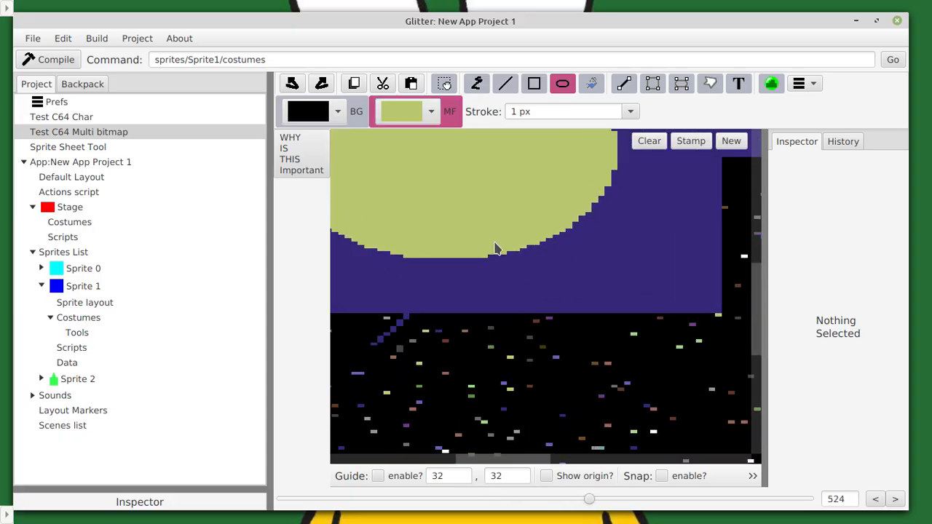
scroll(505, 211, down, 5)
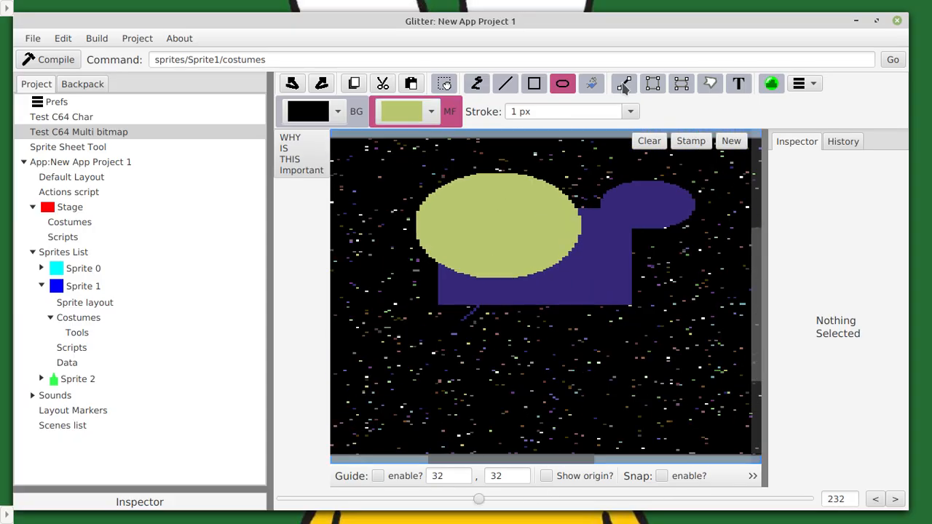
Draw a wide, flat Structured Oval below the rectangle, tilt it diagonally and stamp several copies of it across the bitmap
click(681, 83)
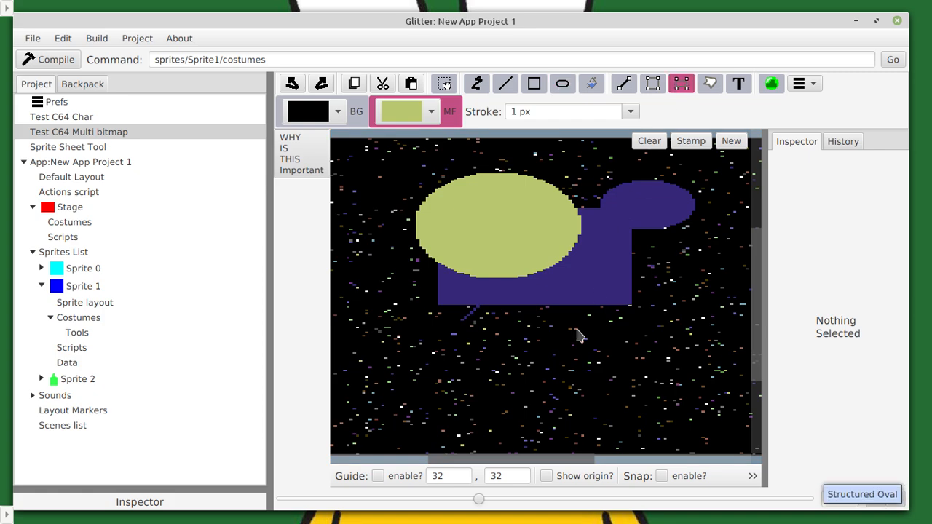
drag(413, 330, 670, 399)
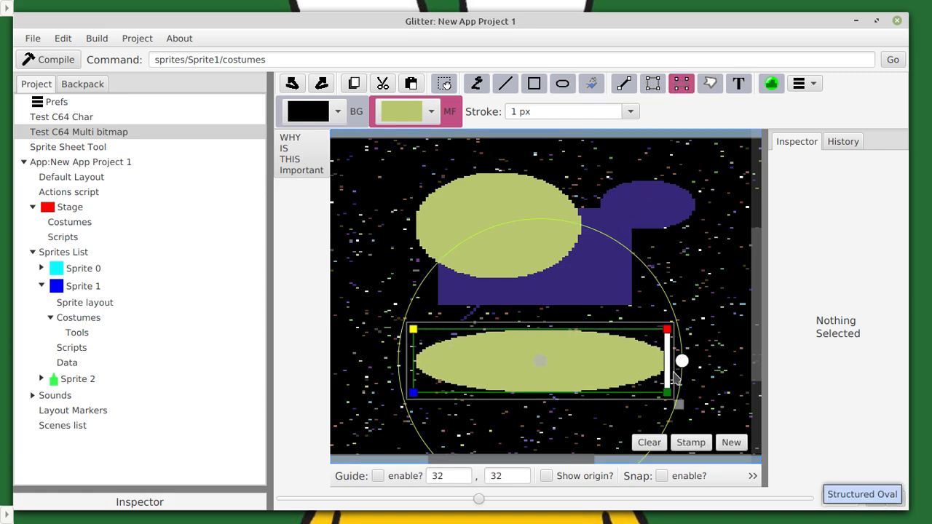
drag(667, 355, 604, 277)
drag(507, 368, 631, 254)
Add a triangle with the Structured polygon tool, move it right between the tilted ovals and set the MF colour to light red
click(710, 83)
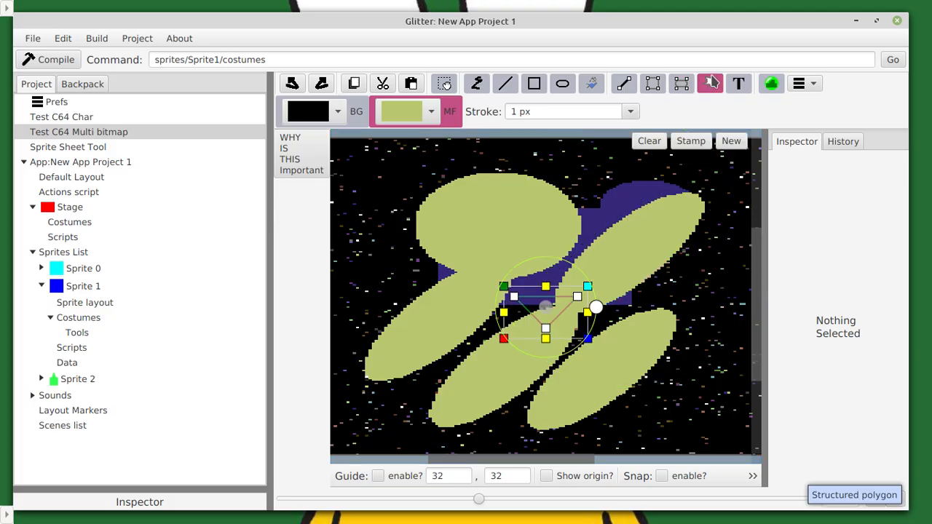
drag(546, 306, 674, 289)
click(396, 111)
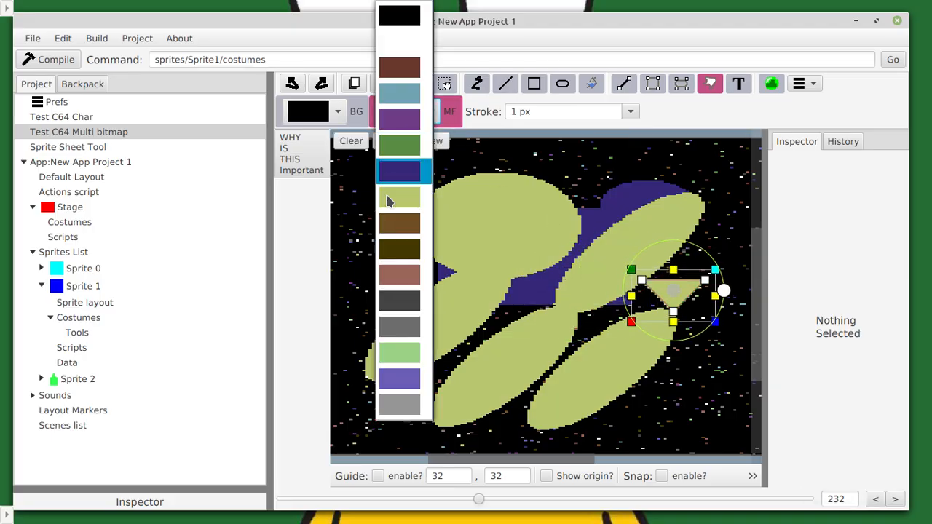
click(399, 275)
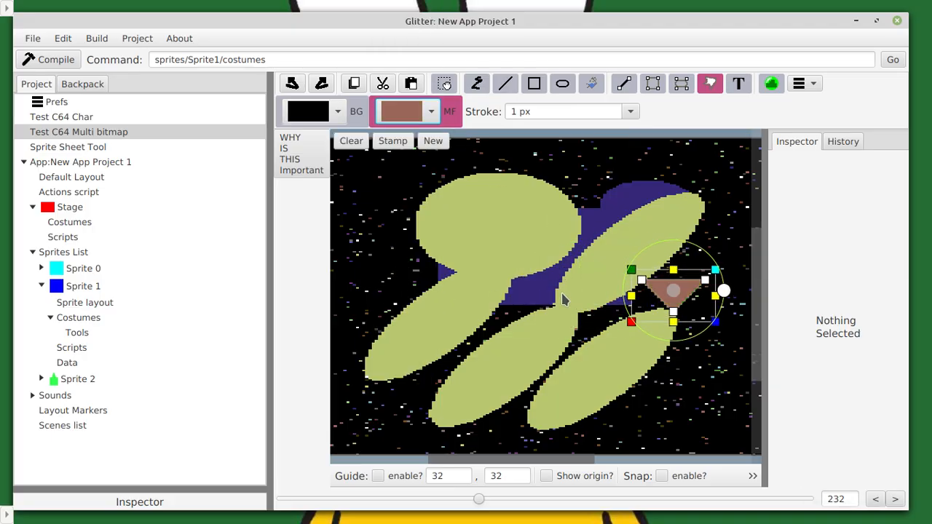
Reshape the light red triangle into a larger five-cornered polygon by stretching its lower-left edge and adding two upper corners
drag(653, 295, 575, 337)
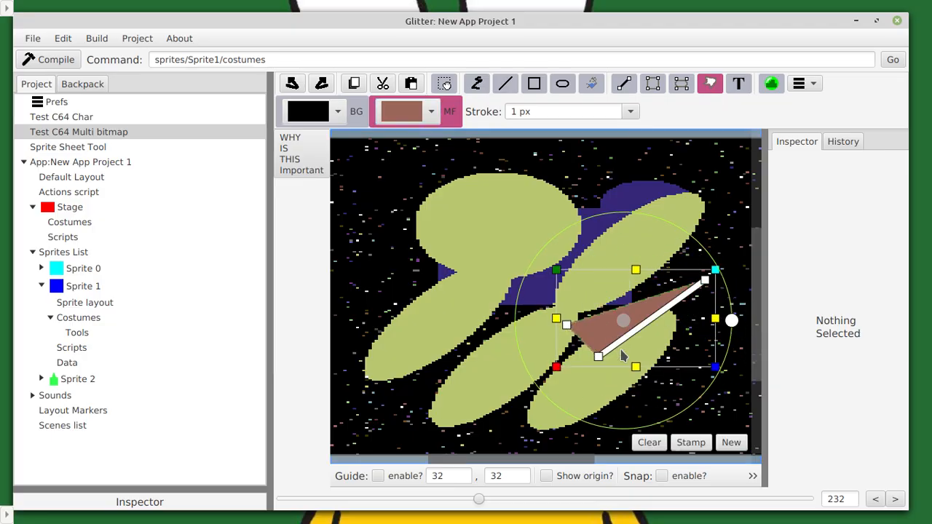
drag(635, 335, 673, 227)
drag(616, 282, 525, 241)
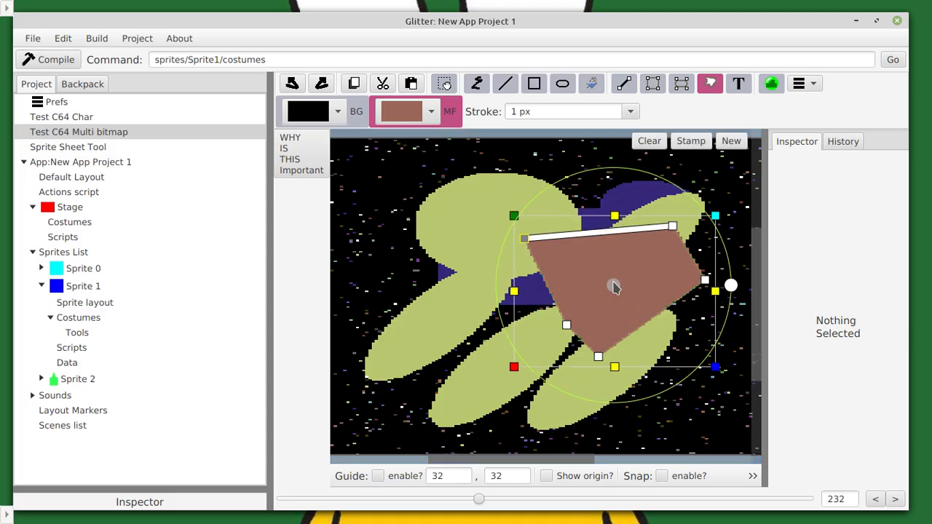
Move the light red polygon down over the lower tilted ovals, rotate it and adjust its placement
drag(613, 286, 632, 374)
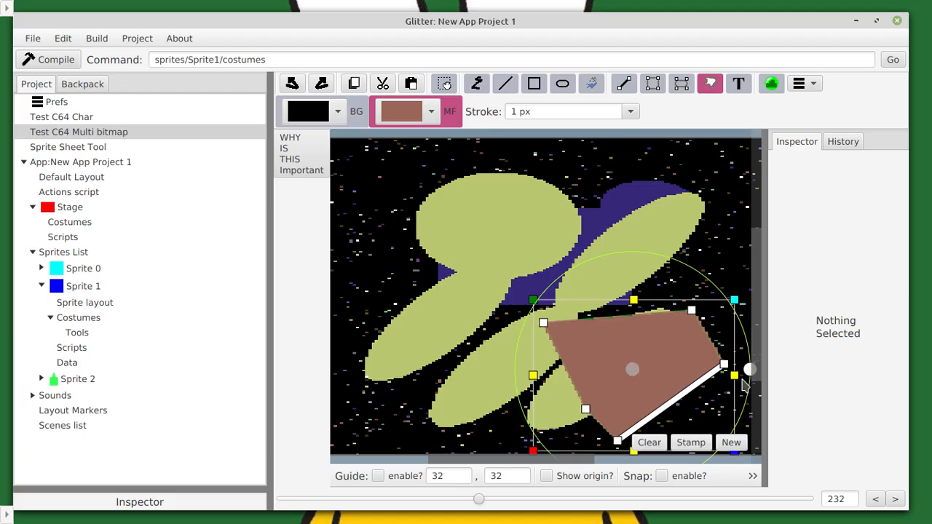
drag(751, 371, 725, 296)
drag(696, 342, 739, 279)
Examine the multi bitmap's double-wide pixels and red cell grid close up and at reduced magnification
scroll(591, 333, up, 4)
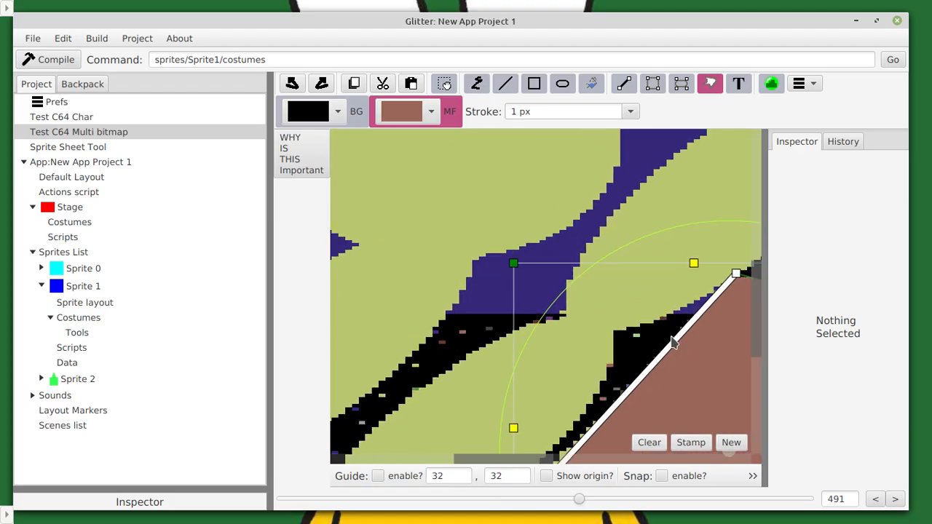
scroll(437, 313, down, 4)
scroll(413, 277, up, 4)
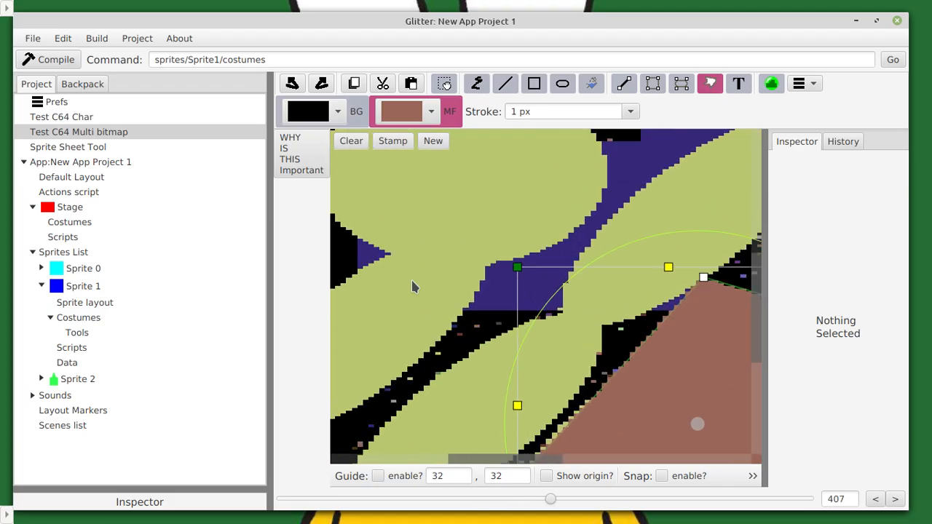
scroll(612, 295, up, 8)
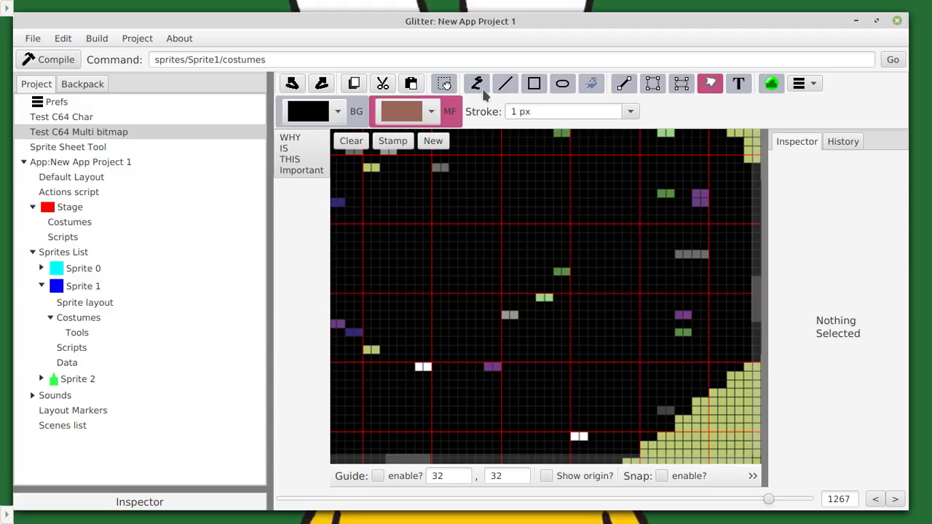
scroll(528, 256, down, 8)
scroll(532, 255, down, 8)
scroll(539, 255, up, 3)
scroll(521, 279, up, 2)
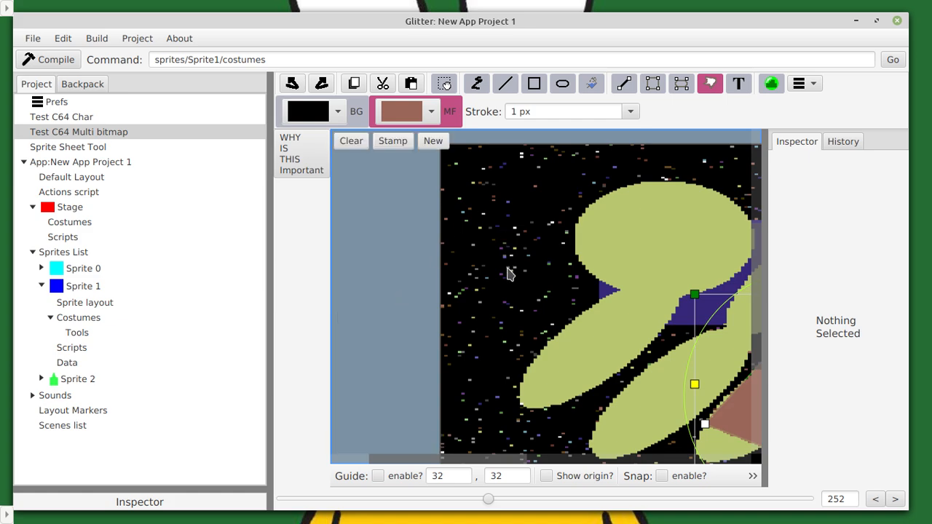
scroll(513, 275, up, 3)
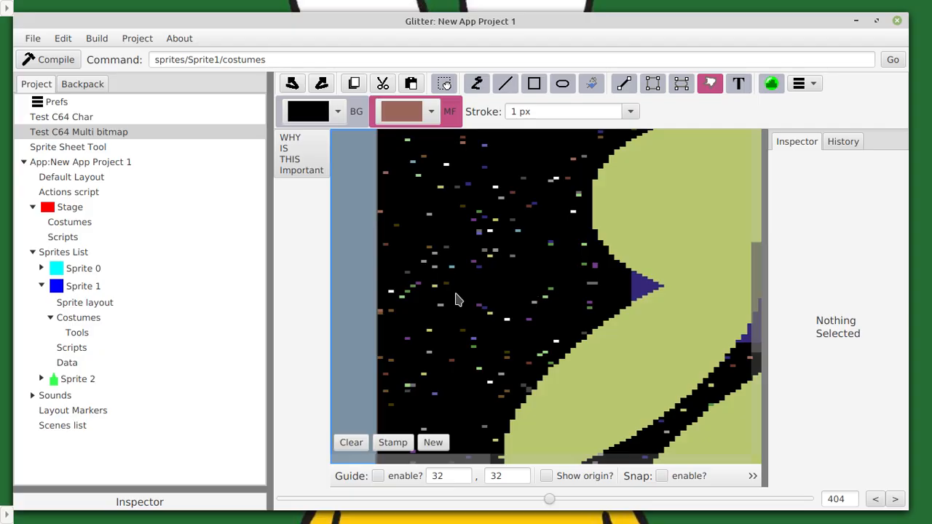
scroll(528, 304, up, 6)
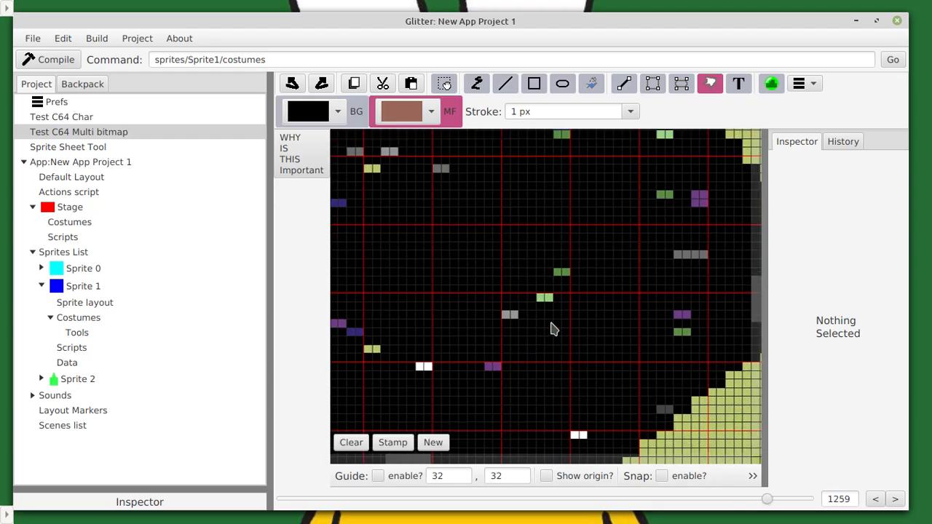
scroll(563, 259, up, 2)
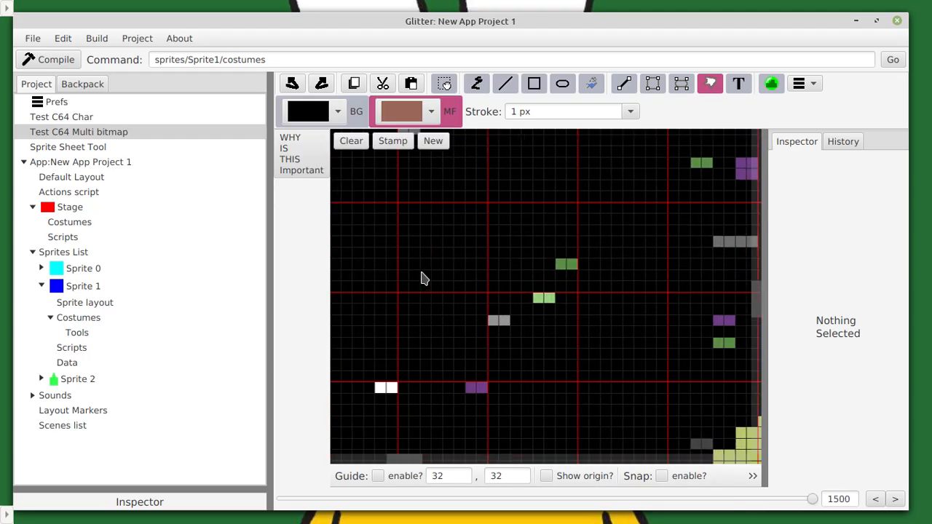
scroll(552, 272, up, 2)
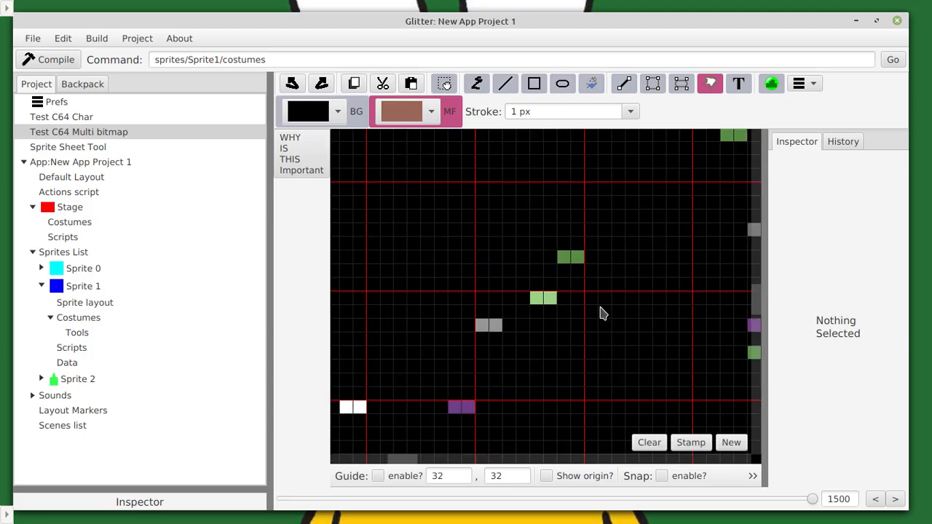
scroll(588, 310, down, 5)
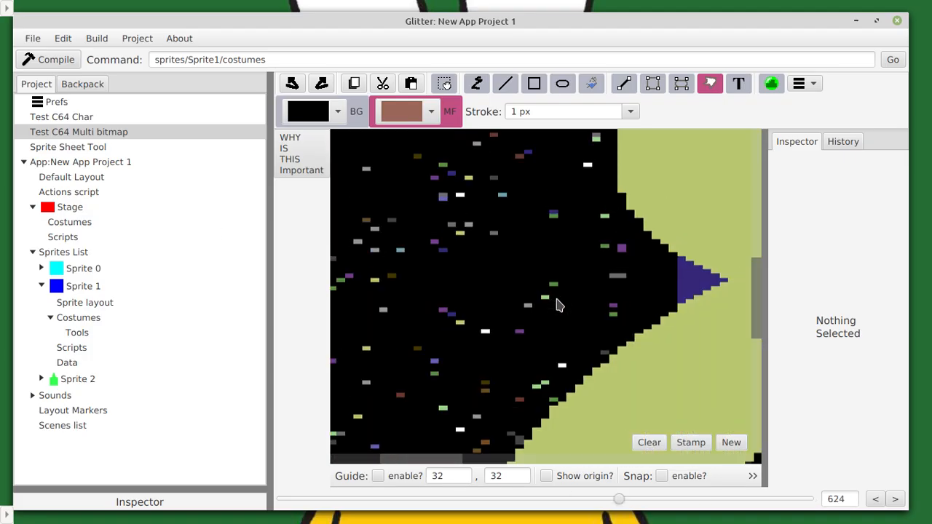
scroll(557, 305, down, 1)
scroll(561, 274, down, 3)
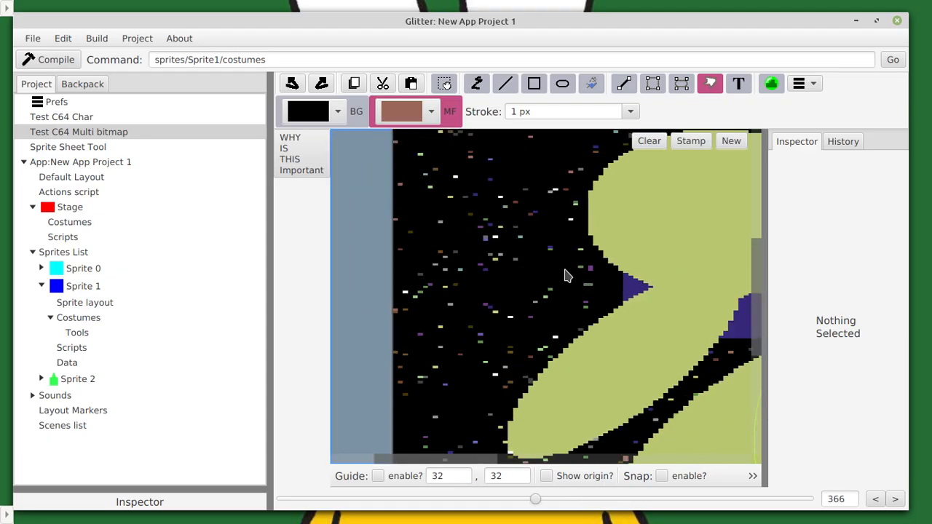
scroll(572, 280, down, 3)
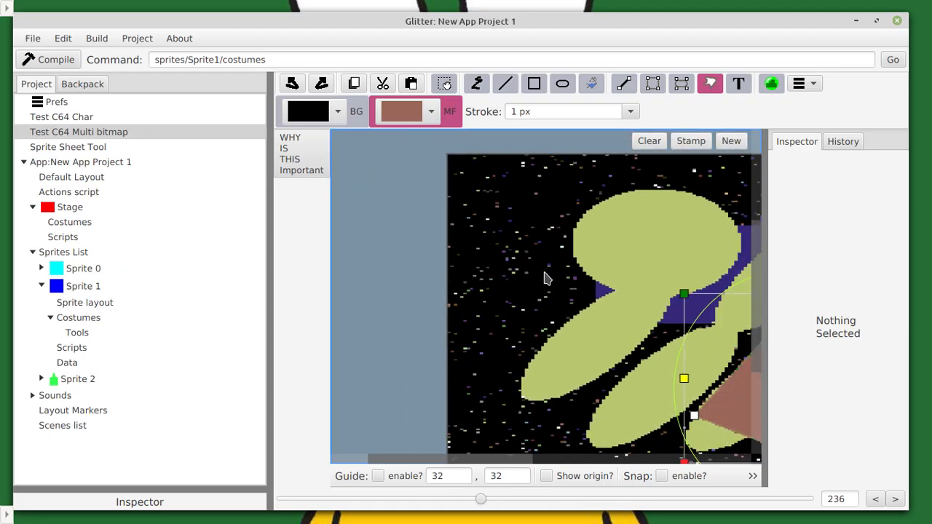
Open Sprite 1's costumes and draw a large filled red oval over the blue square with the oval tool
click(85, 322)
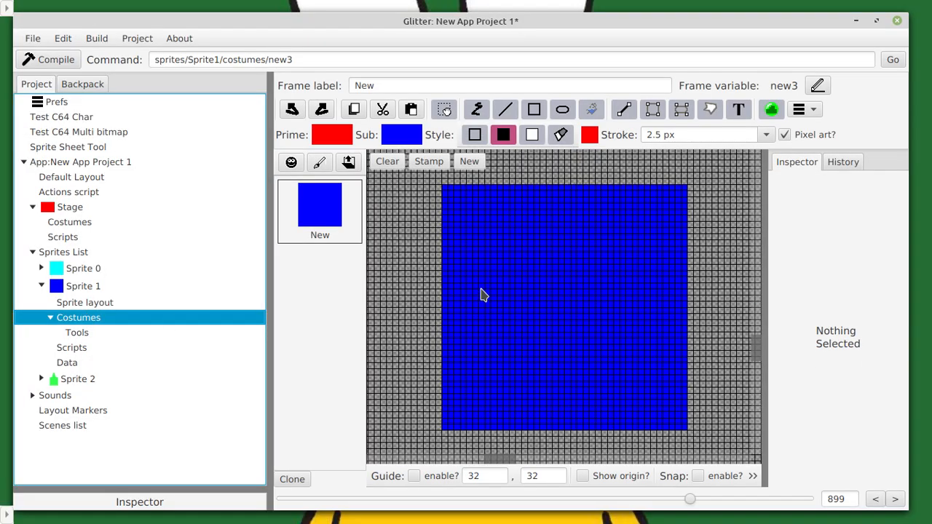
scroll(503, 293, down, 3)
scroll(503, 293, down, 5)
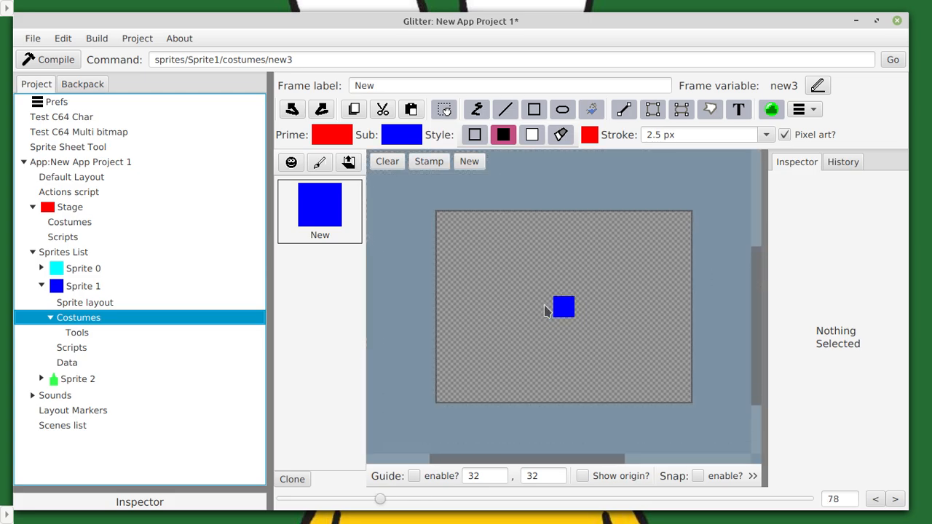
scroll(575, 311, up, 2)
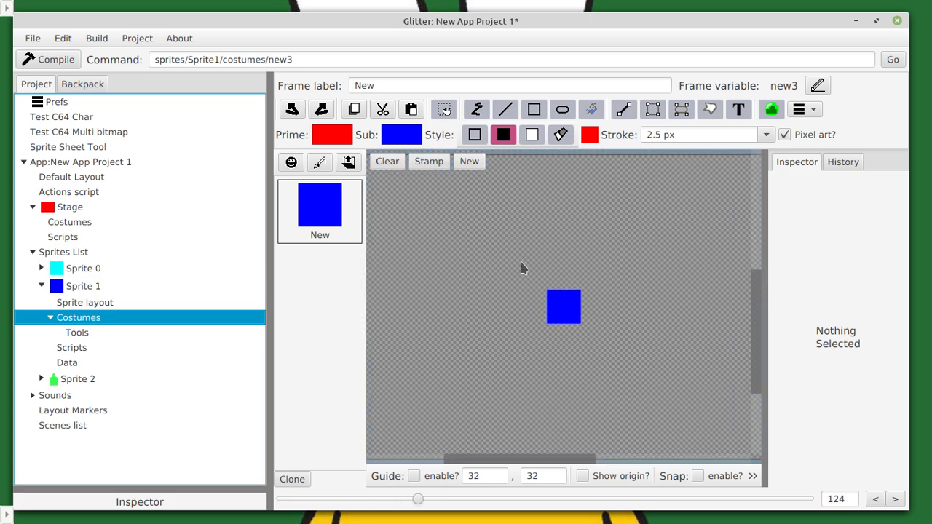
click(562, 110)
drag(487, 215, 602, 385)
Examine the red oval costume's edges and pixel grid at several magnifications up to the maximum
scroll(602, 387, up, 2)
scroll(602, 387, up, 4)
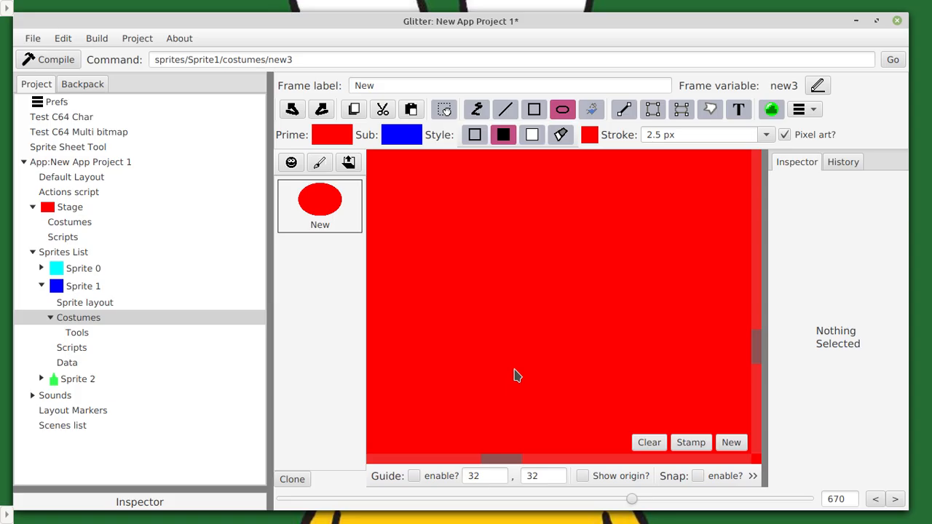
scroll(512, 368, up, 4)
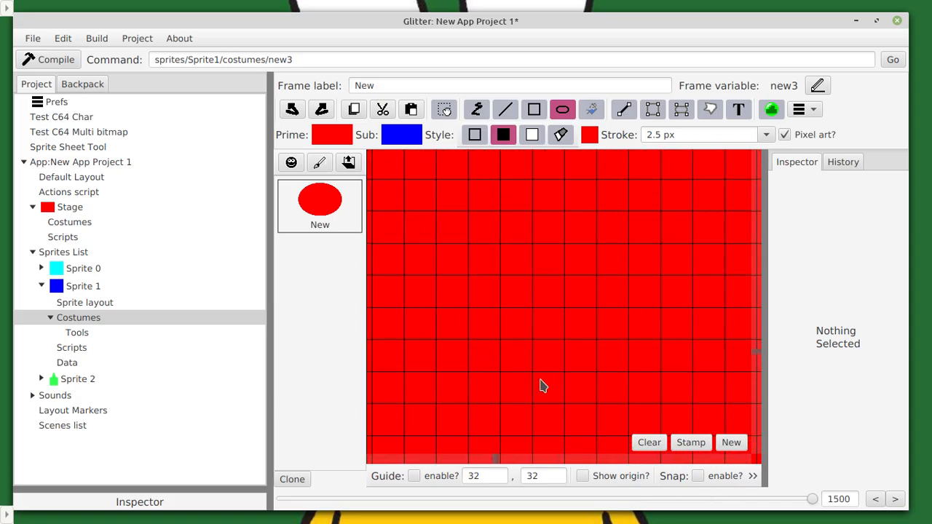
scroll(545, 303, down, 5)
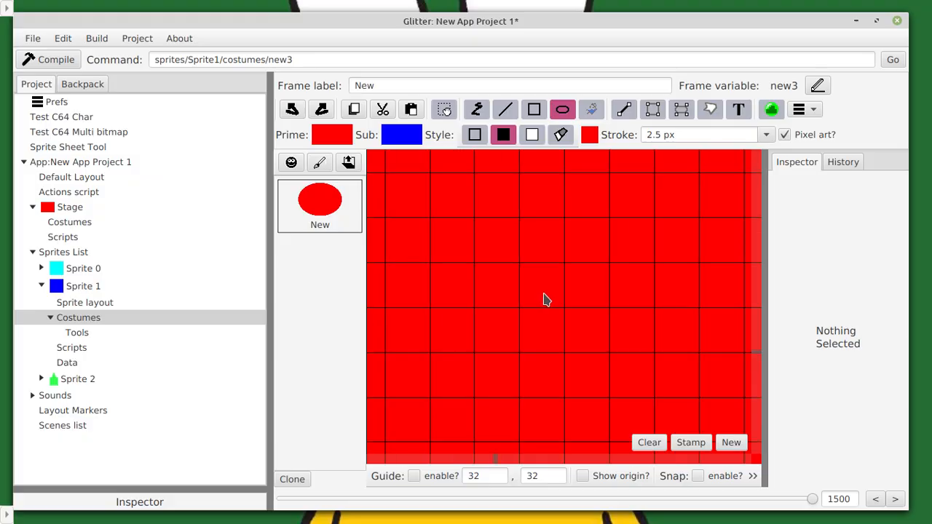
scroll(547, 300, down, 6)
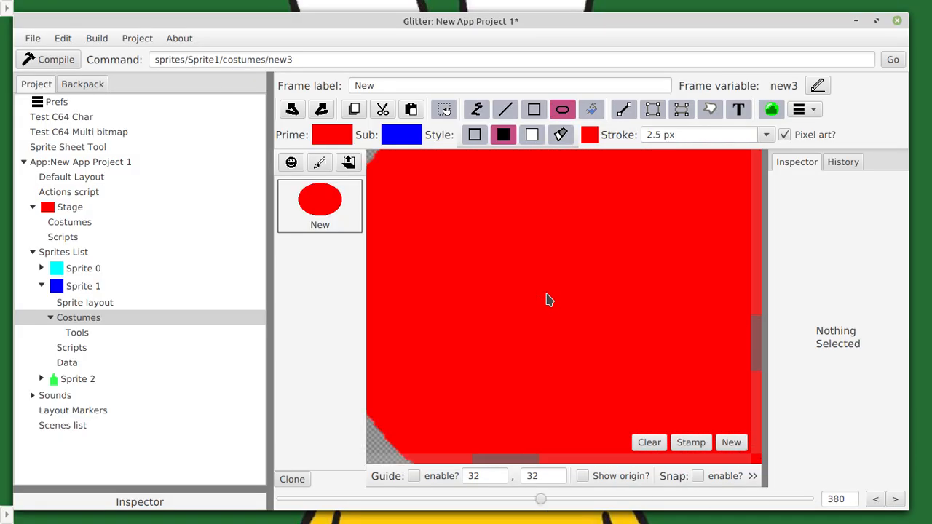
scroll(548, 301, up, 2)
scroll(549, 300, down, 3)
scroll(550, 298, up, 3)
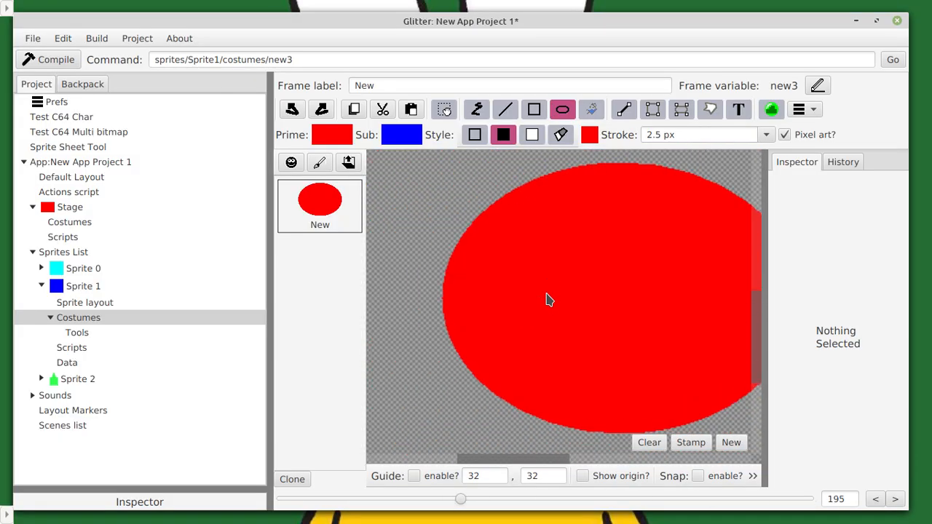
scroll(547, 295, up, 6)
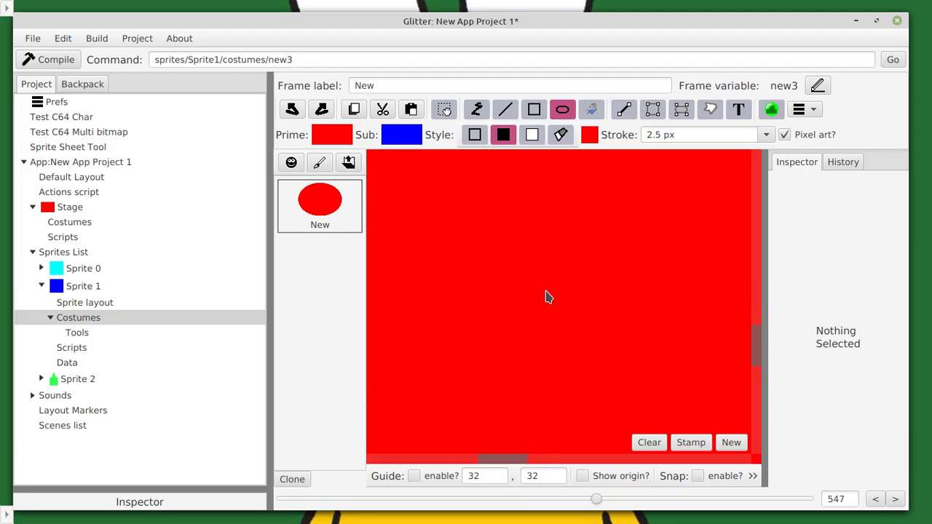
scroll(575, 292, up, 3)
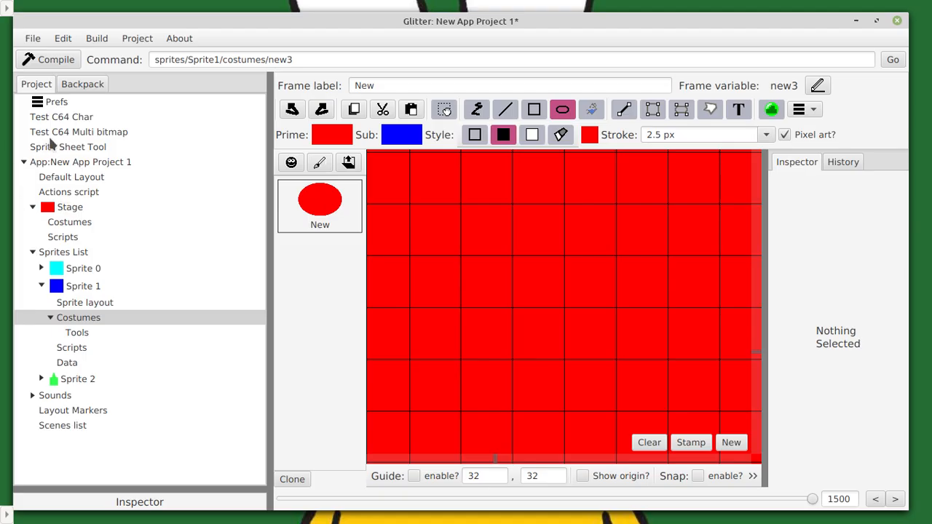
Examine the red oval costume's whole outline and stepped pixel edge at reduced and moderate magnifications
scroll(567, 267, down, 8)
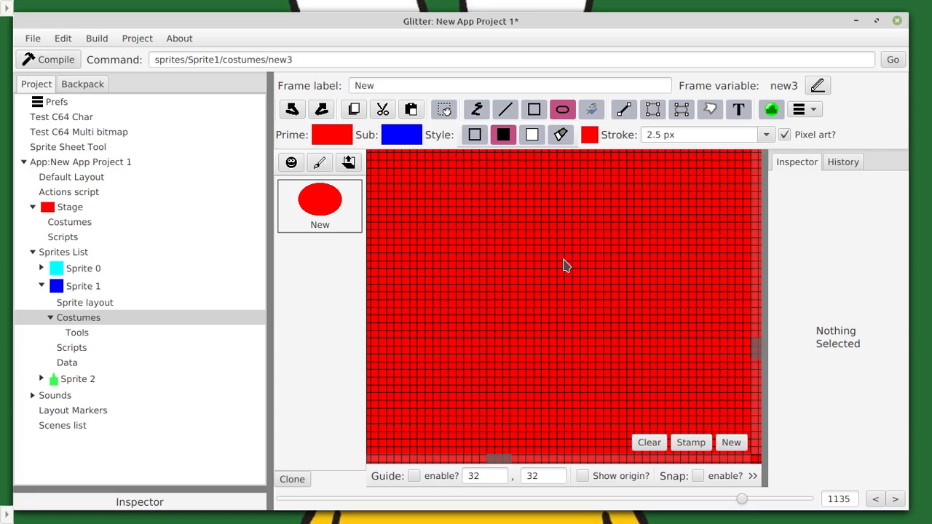
scroll(567, 267, down, 8)
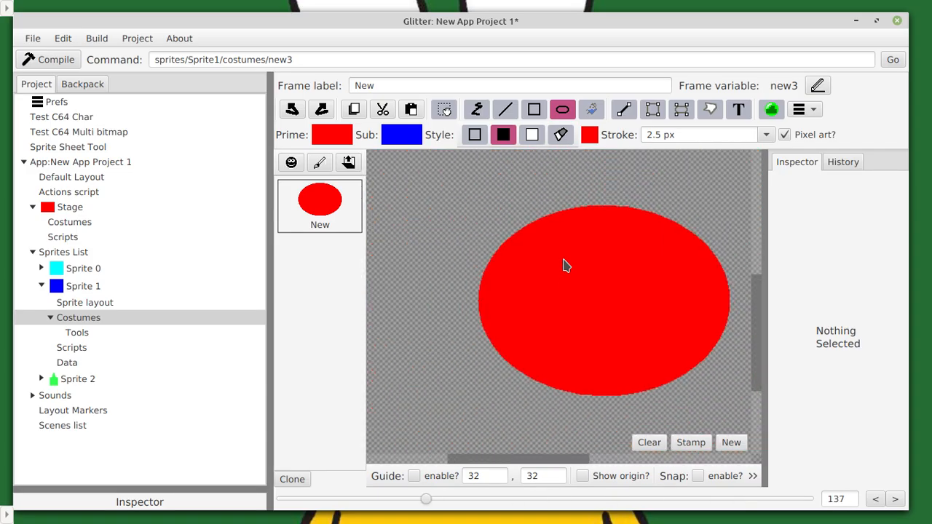
scroll(567, 267, down, 1)
scroll(561, 265, up, 4)
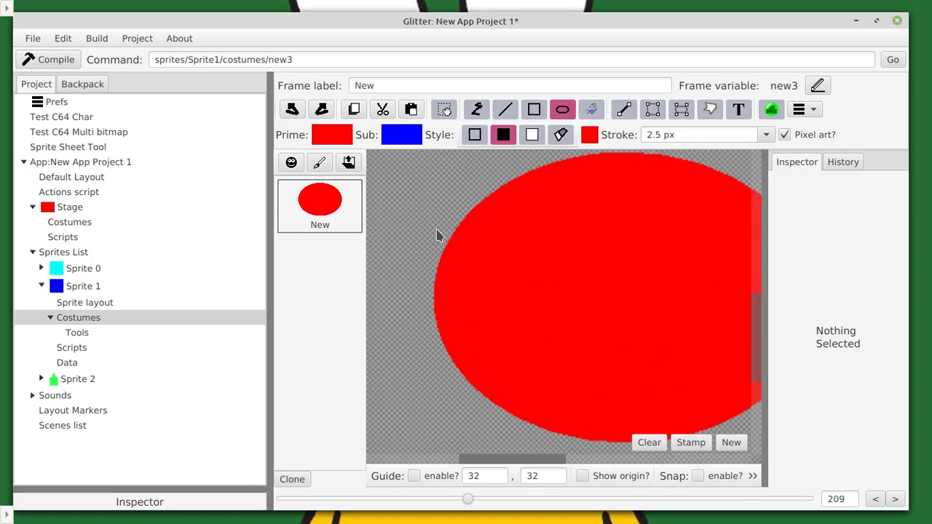
scroll(565, 271, up, 3)
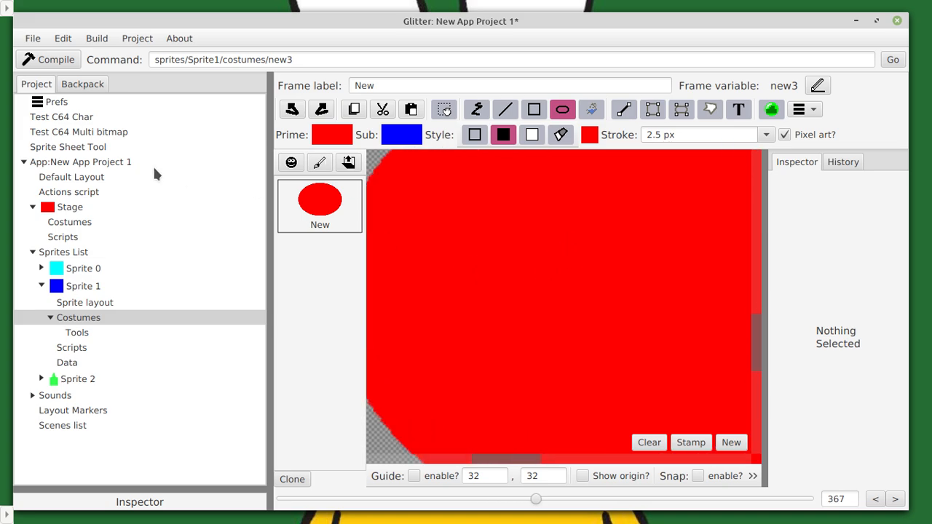
Open the Test C64 Multi bitmap and examine the light red polygon's stepped edges, double-wide pixels and red cell grid at several magnifications
click(69, 131)
scroll(542, 306, up, 3)
drag(543, 304, 494, 202)
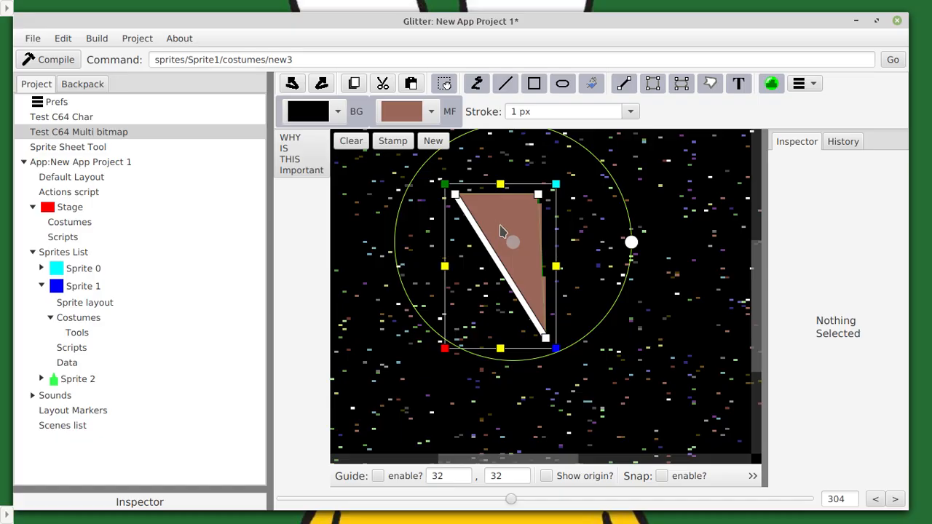
scroll(510, 231, up, 2)
scroll(523, 233, down, 10)
scroll(526, 230, up, 2)
scroll(529, 234, down, 1)
scroll(529, 235, up, 2)
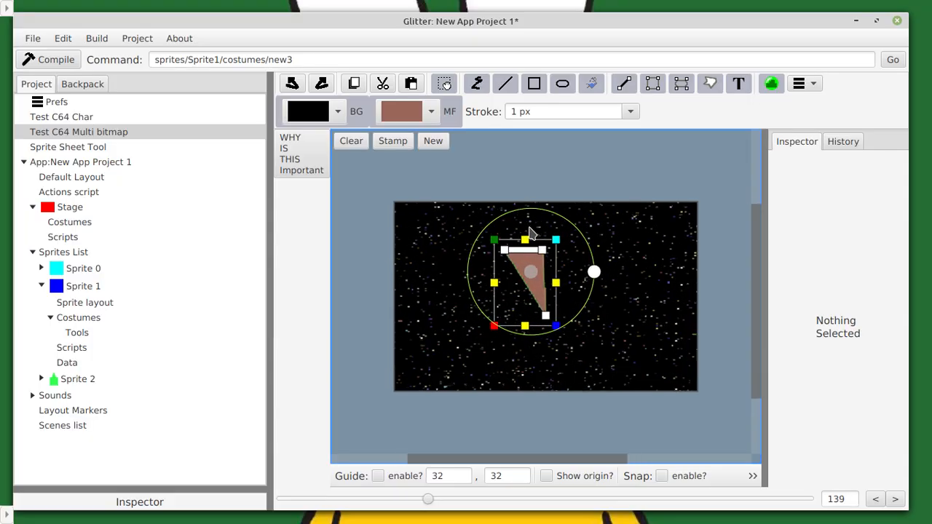
scroll(528, 251, down, 4)
scroll(529, 362, up, 3)
scroll(454, 270, up, 14)
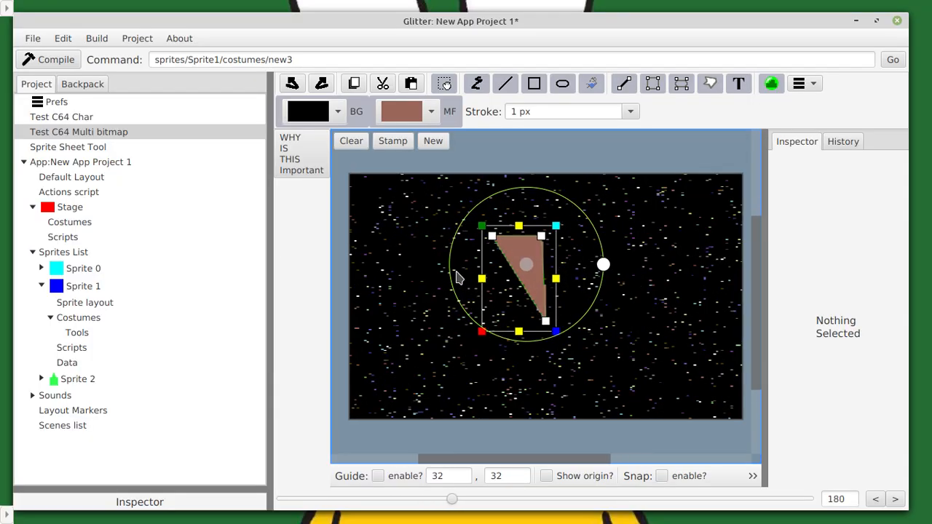
scroll(477, 297, up, 6)
scroll(499, 284, down, 2)
drag(493, 254, 578, 402)
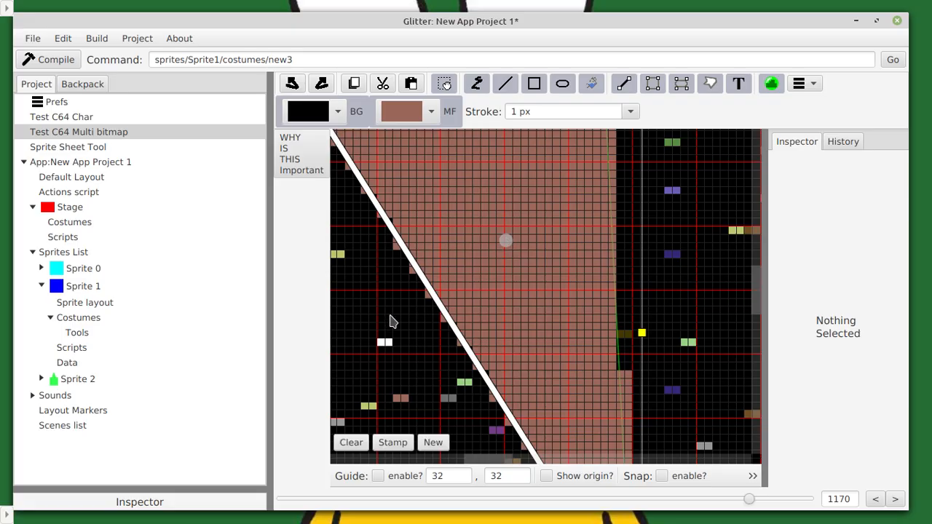
scroll(411, 305, down, 6)
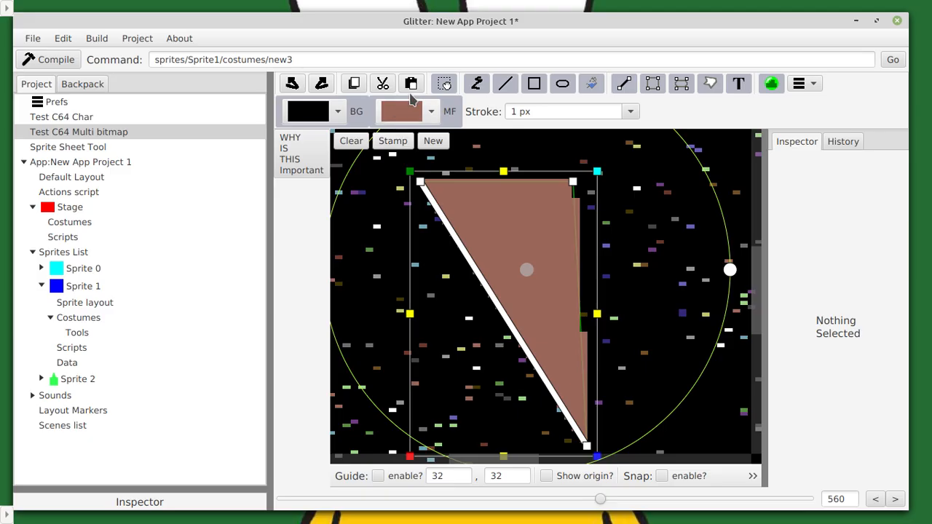
Scribble an open light red loop of double-wide pixels beside the polygon's slanted edge with the quick scribble tool
click(477, 84)
scroll(410, 298, up, 5)
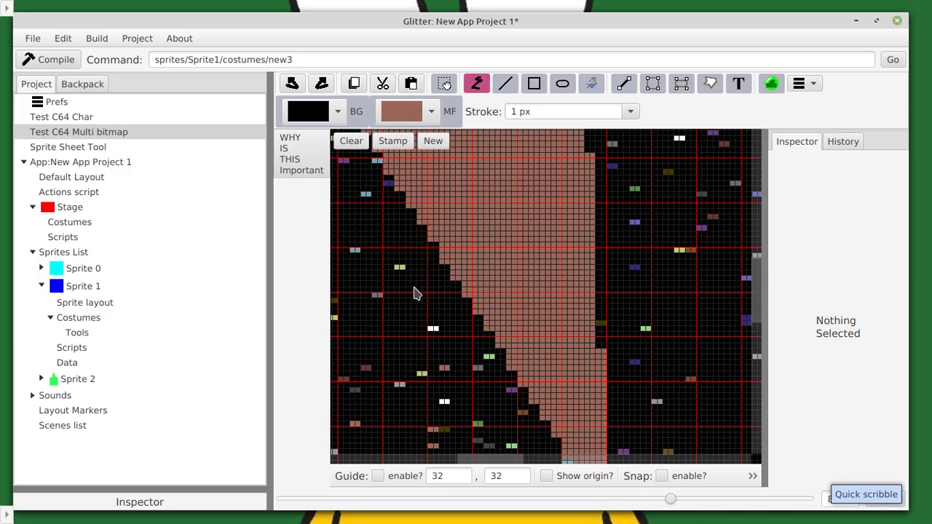
scroll(500, 281, up, 7)
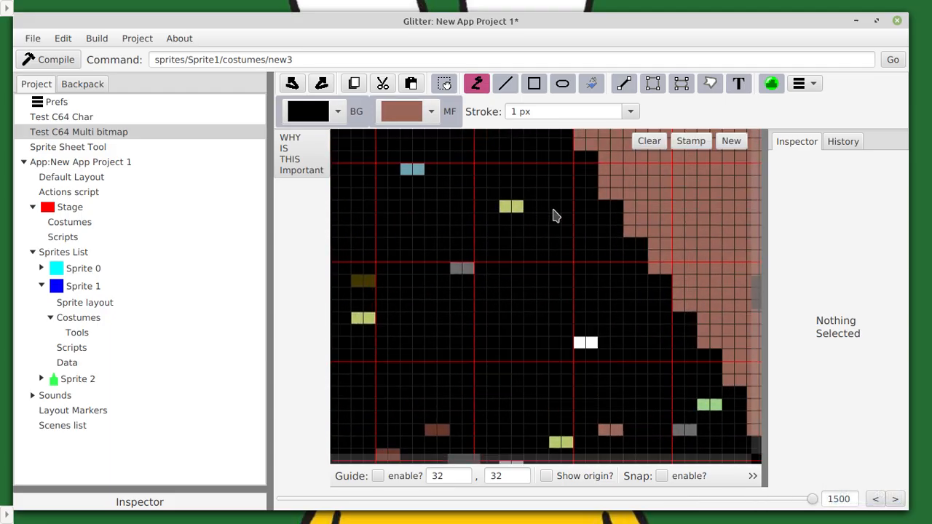
mouse_move(542, 191)
mouse_down()
mouse_move(541, 222)
mouse_move(395, 258)
mouse_move(537, 226)
mouse_move(442, 183)
mouse_move(426, 208)
mouse_up()
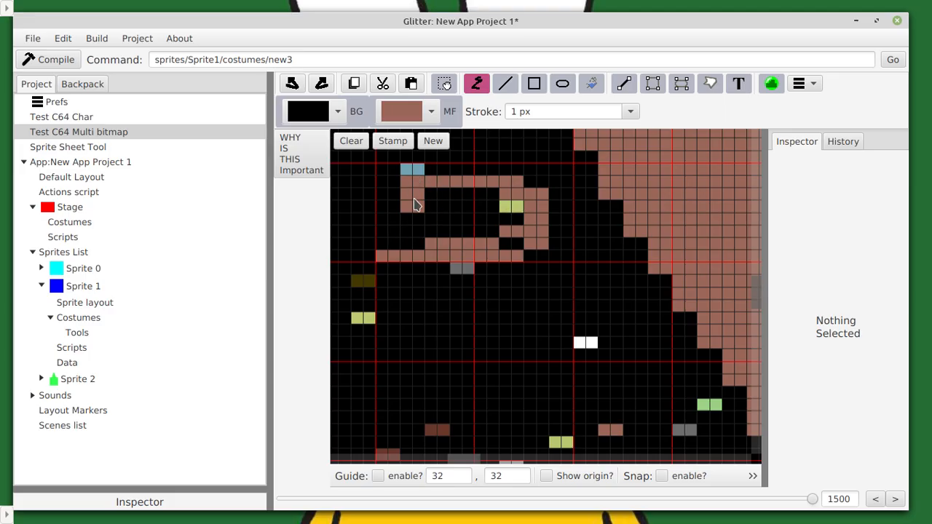
Set the MF colour to green and draw three single pixels inside the loop and a short vertical stroke beside it
click(427, 111)
click(401, 147)
click(437, 207)
click(412, 219)
click(487, 219)
drag(562, 231, 553, 203)
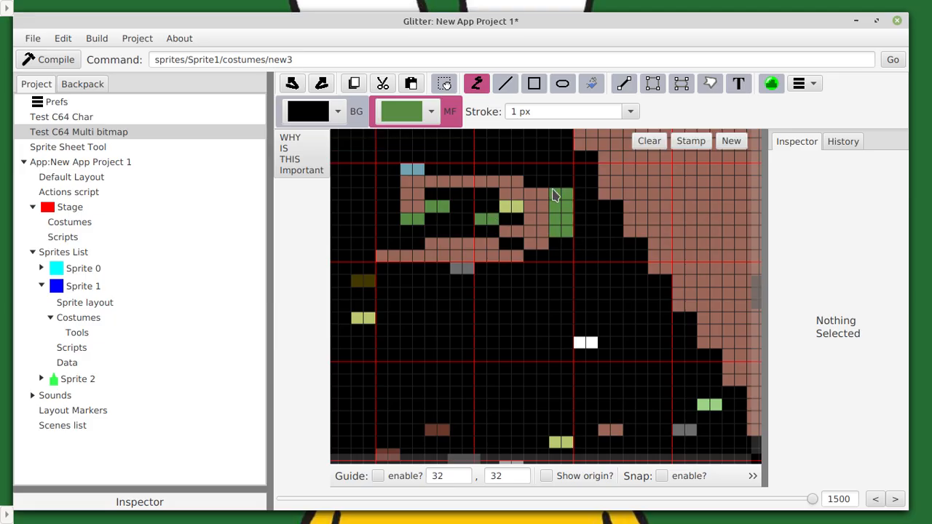
Set the MF colour to brown and draw over the yellow and light blue star pixels, above the loop and along its inside
click(392, 124)
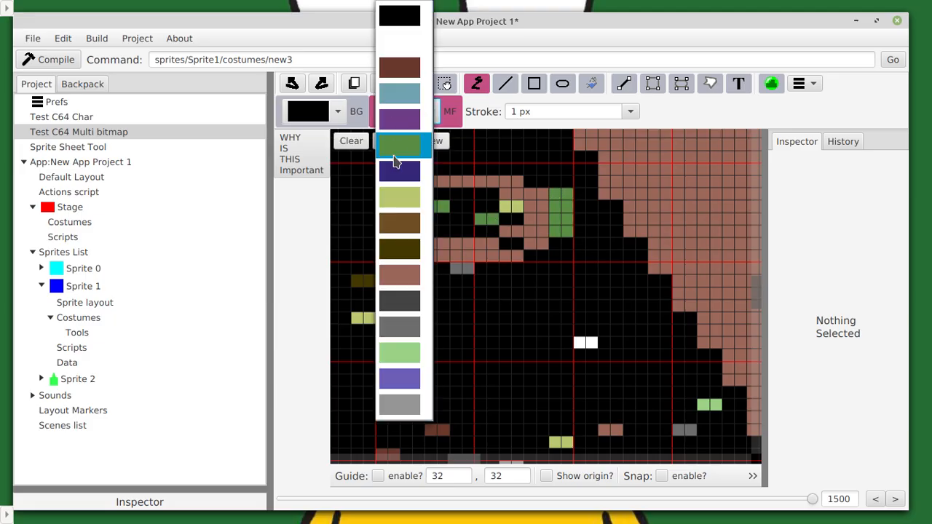
click(387, 228)
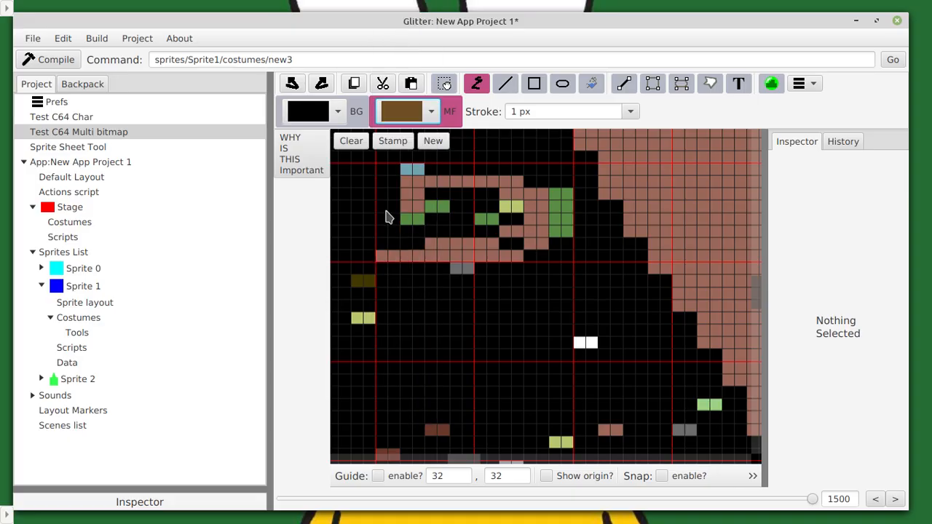
click(542, 173)
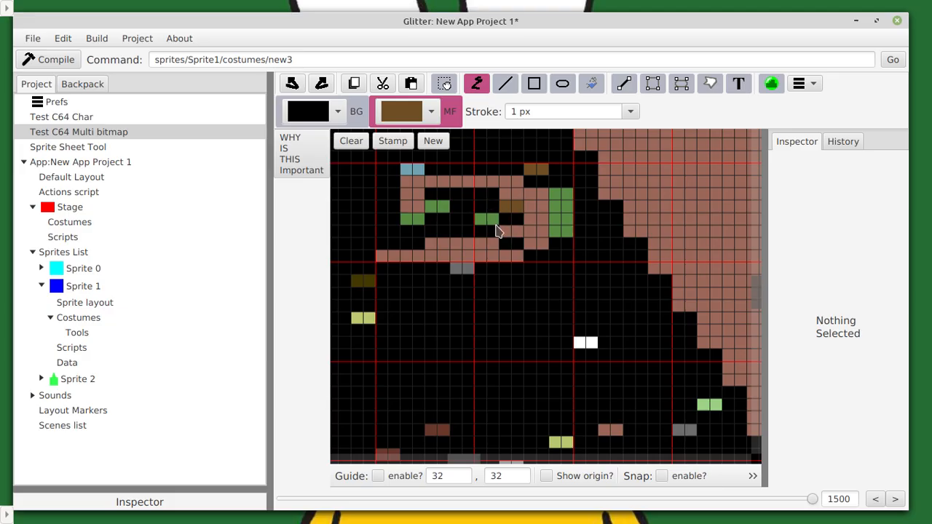
click(530, 185)
drag(479, 243, 396, 243)
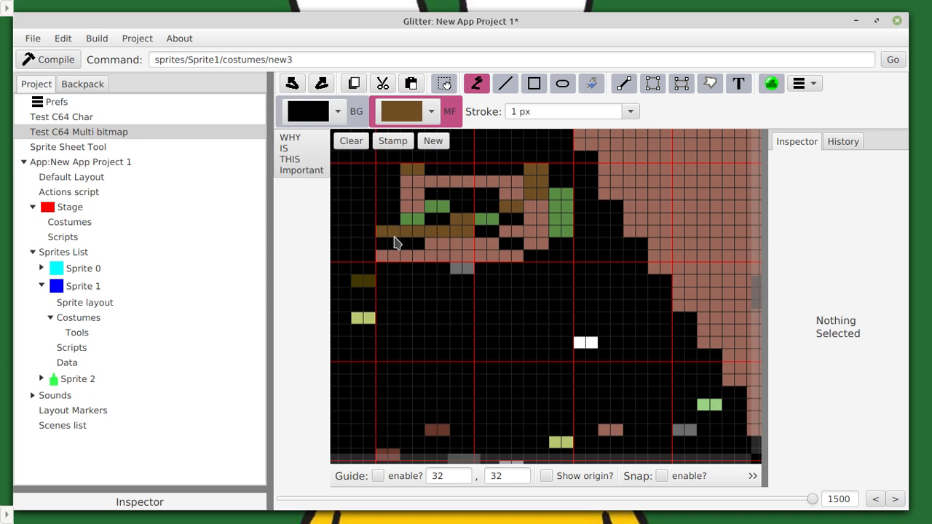
click(386, 207)
mouse_move(389, 177)
mouse_down()
mouse_move(393, 193)
mouse_move(447, 197)
mouse_move(458, 209)
mouse_move(436, 224)
mouse_up()
Set the MF colour to dark blue and scribble a block and a horizontal stroke inside the light red loop
click(431, 111)
click(410, 173)
scroll(430, 280, down, 5)
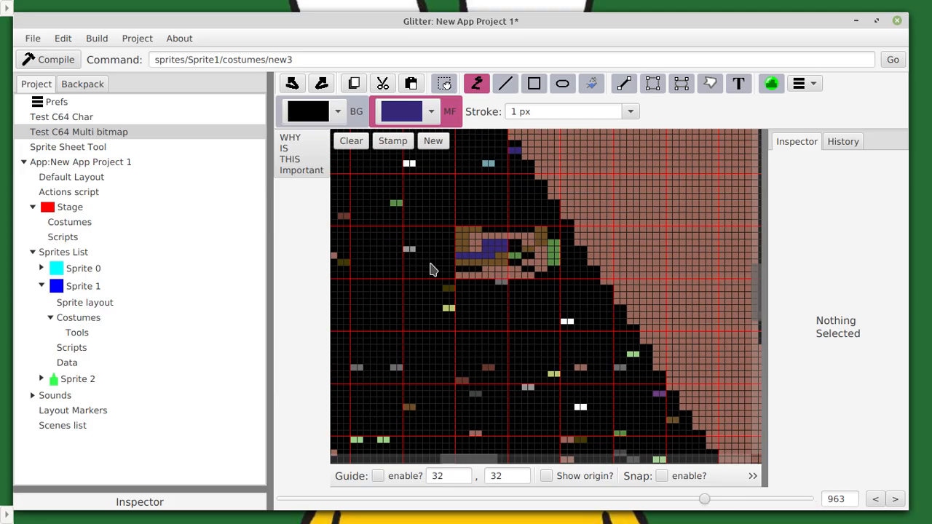
Examine the multicolour scribble against the starfield and polygon from the full bitmap view up to maximum magnification
scroll(449, 275, down, 3)
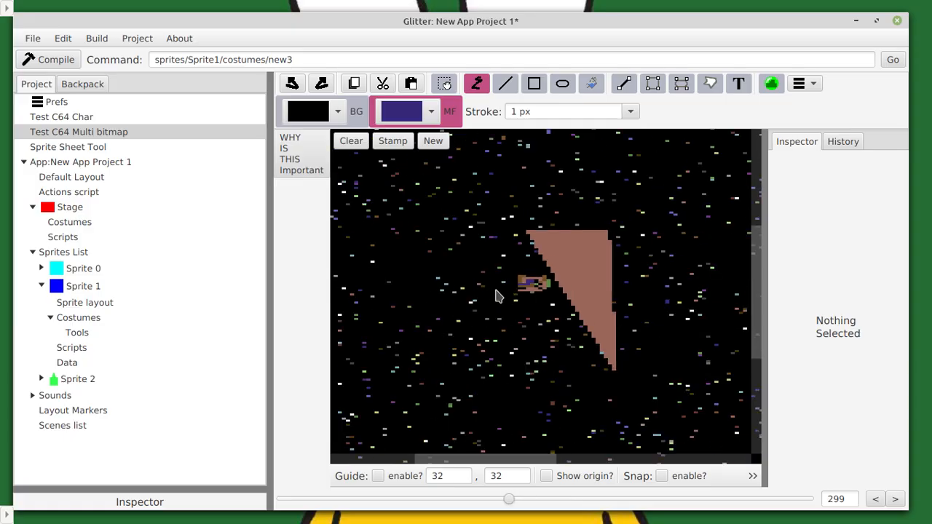
scroll(521, 319, down, 2)
scroll(527, 327, up, 2)
scroll(531, 328, down, 3)
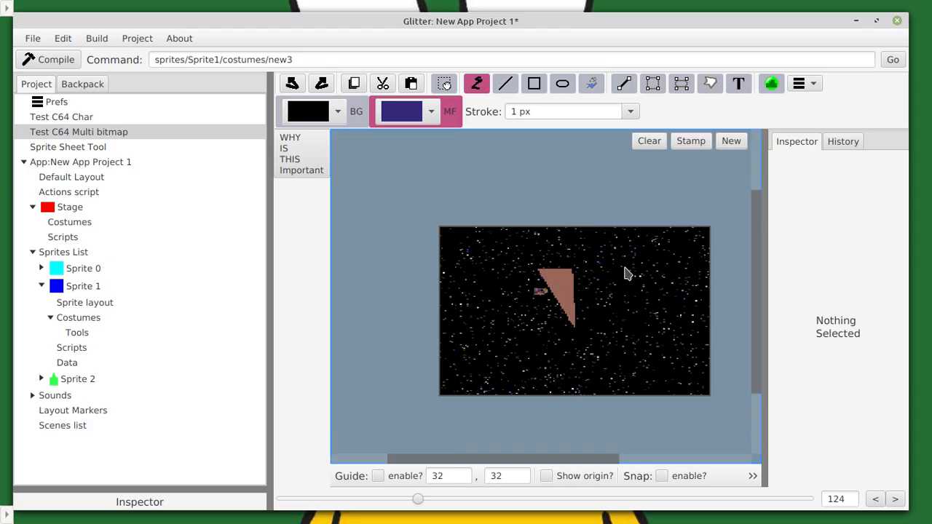
scroll(626, 275, up, 5)
scroll(638, 308, up, 2)
scroll(635, 304, down, 2)
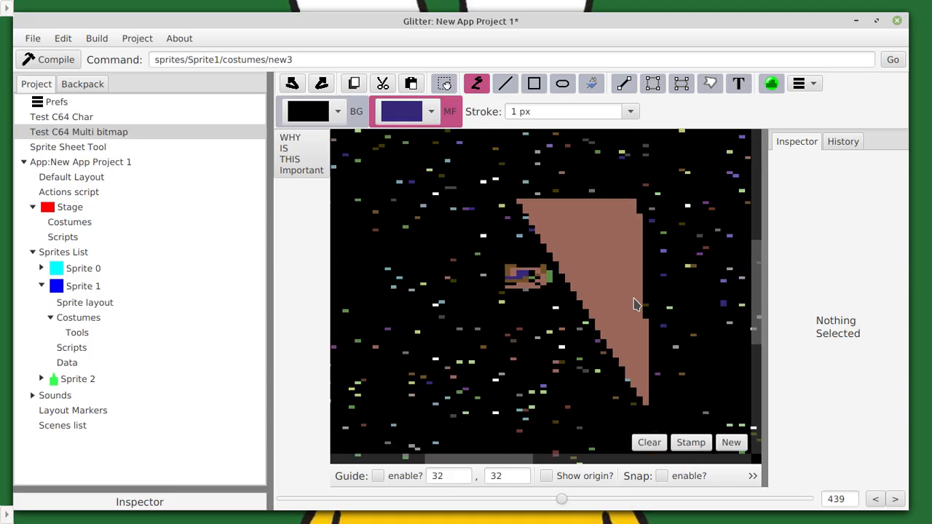
scroll(630, 307, up, 5)
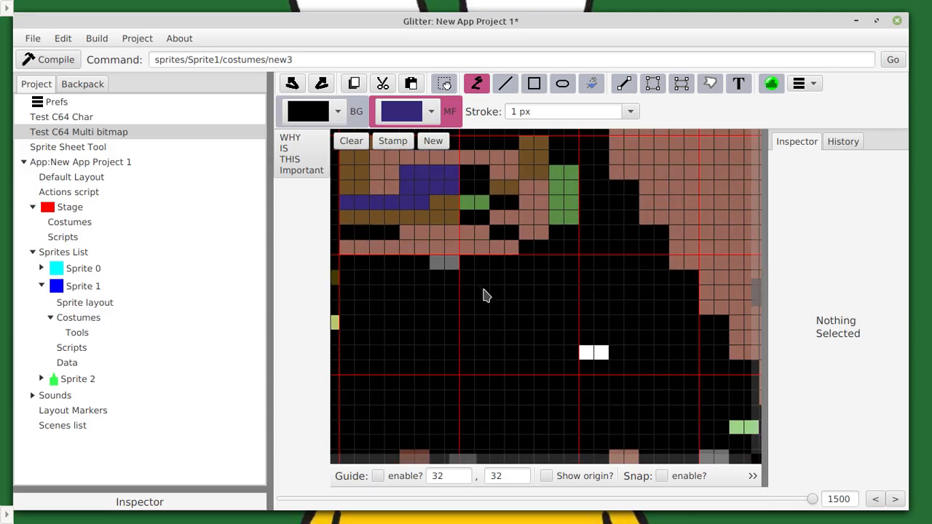
scroll(485, 291, up, 5)
drag(486, 292, 591, 406)
scroll(583, 357, down, 3)
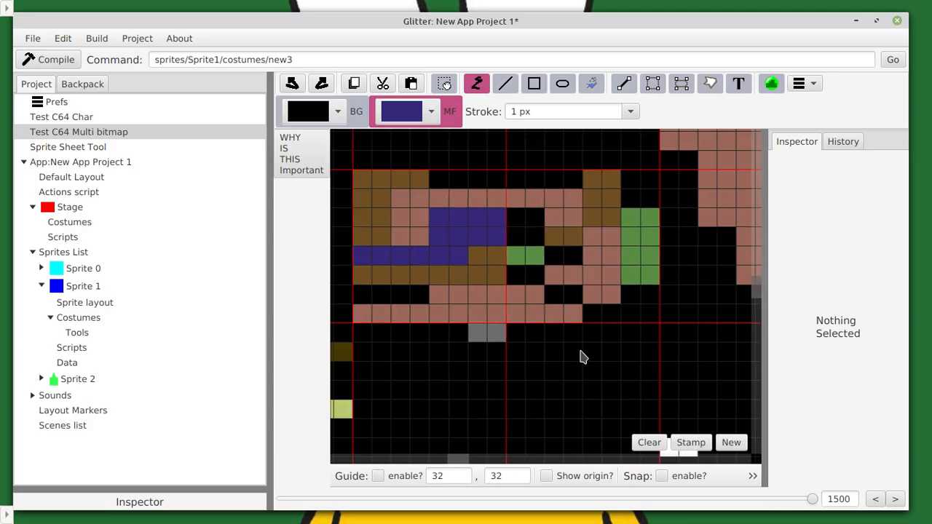
scroll(583, 358, down, 2)
Add a dark blue text object reading "C64 RULZ" and shift it left over the polygon's lower tip
click(739, 83)
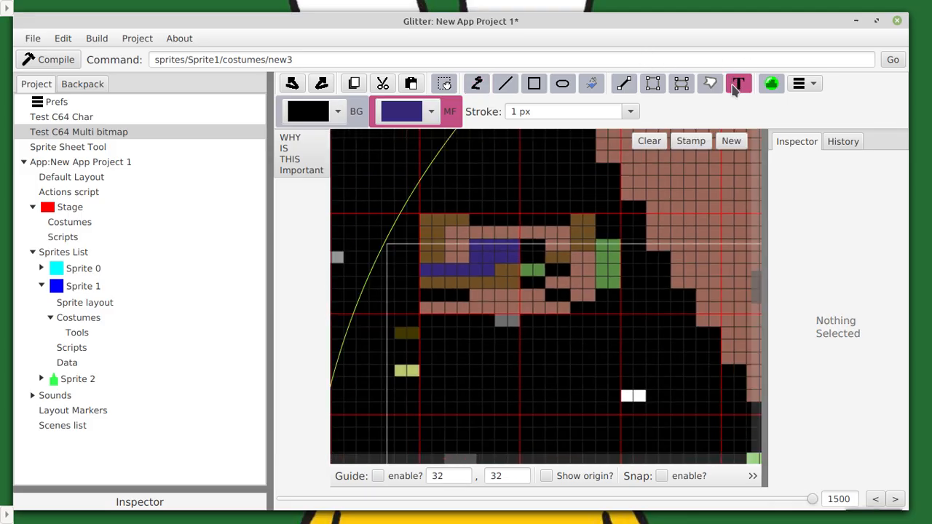
scroll(676, 191, down, 5)
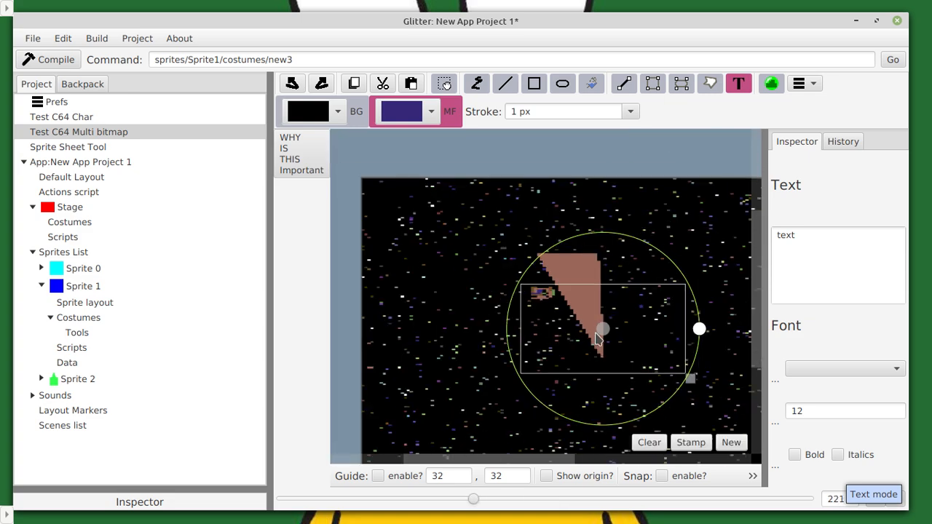
drag(601, 336, 558, 335)
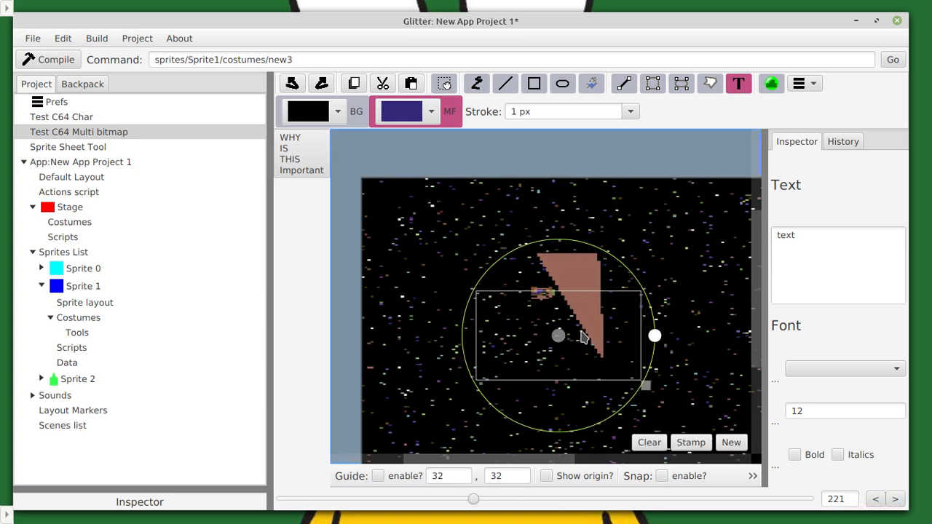
double_click(804, 243)
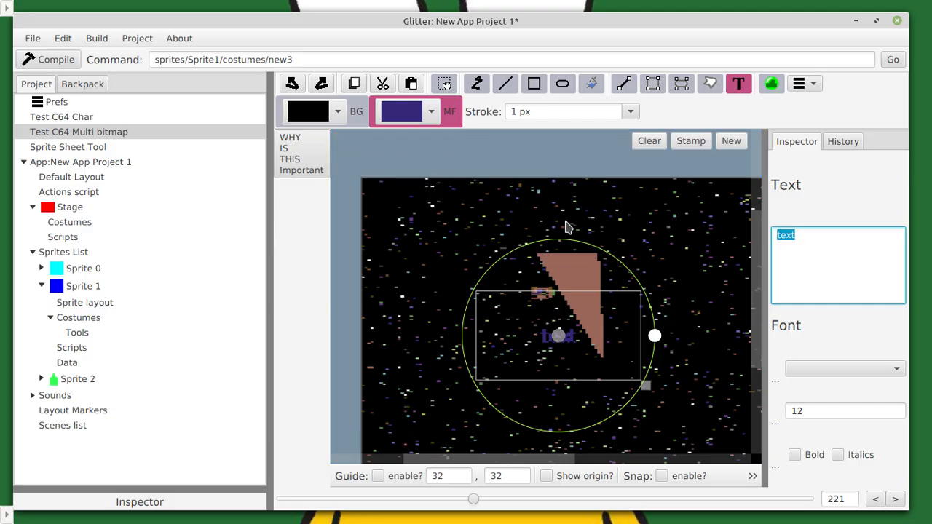
text(C64 RULZ)
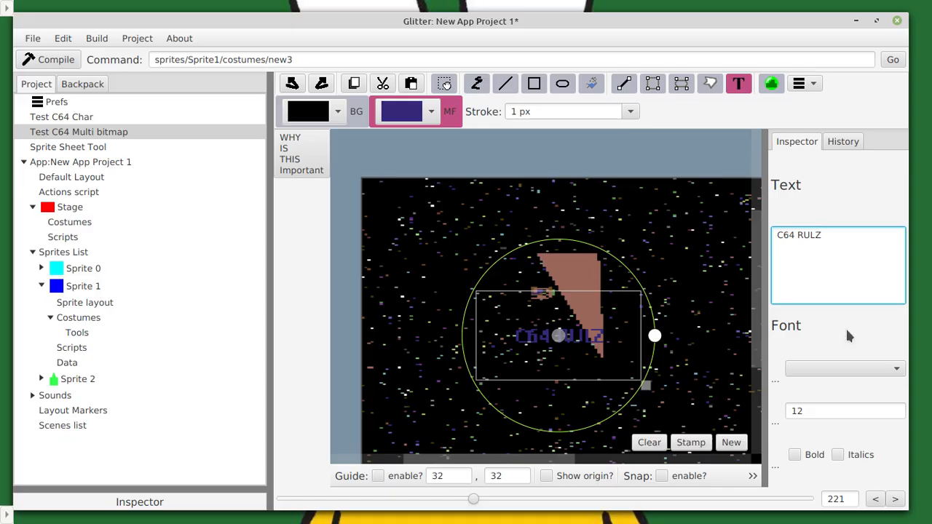
Set the C64 RULZ text's font to FreeSerif
click(858, 371)
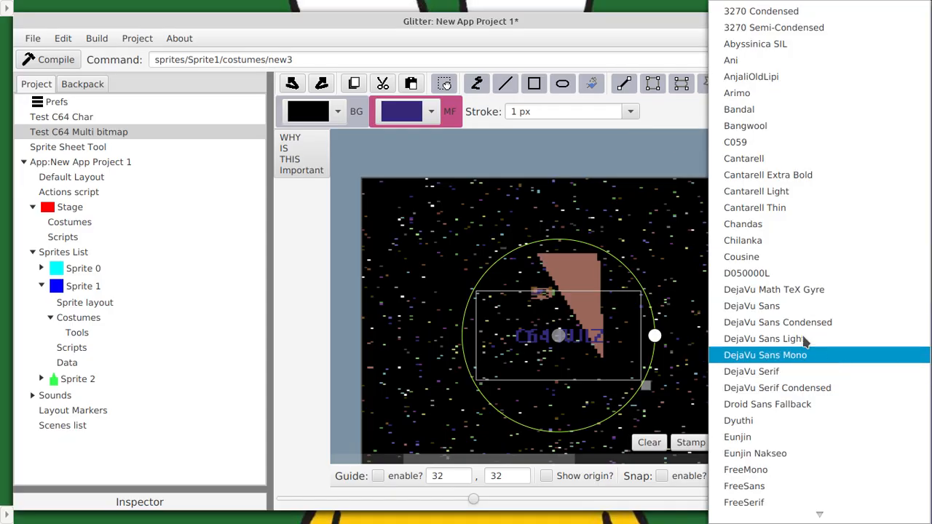
scroll(757, 360, down, 3)
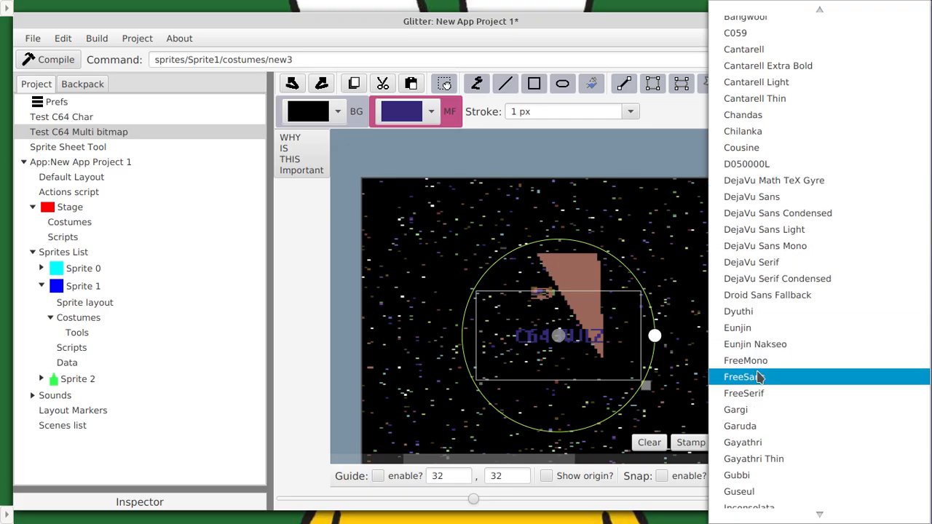
click(757, 394)
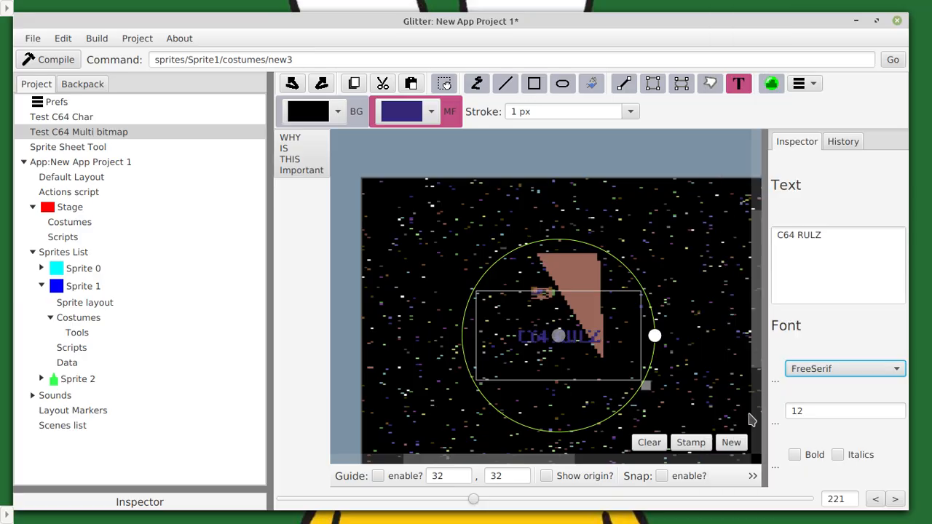
Enlarge the C64 RULZ text by trying font size 50 and settling on 60
drag(811, 405, 745, 409)
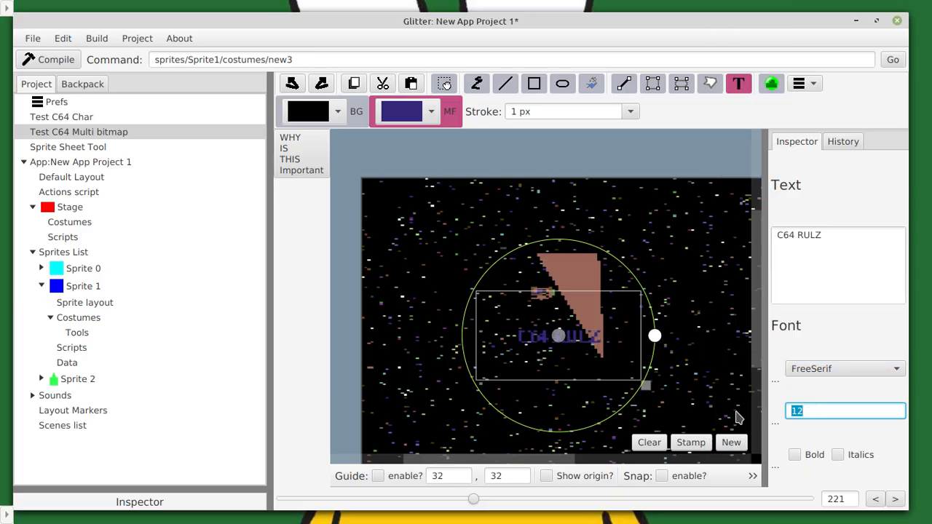
text(50)
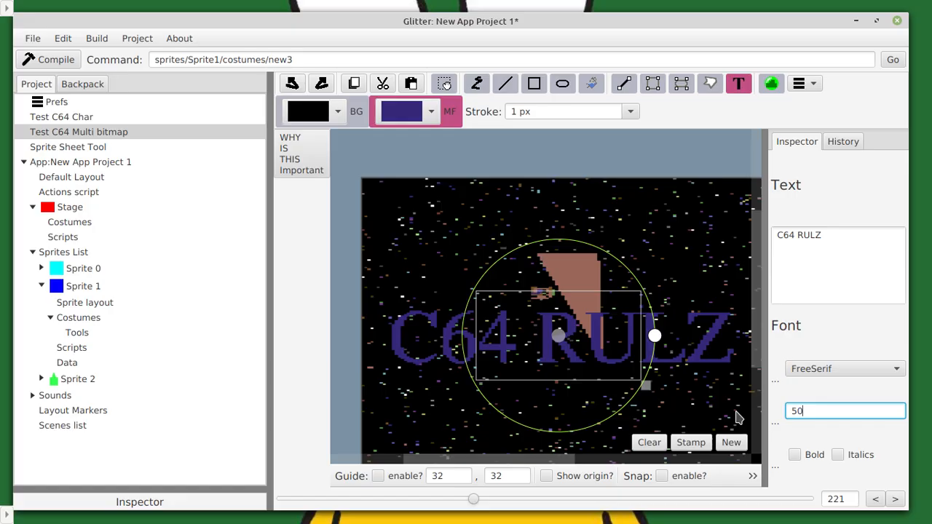
key(BackSpace)
key(BackSpace)
text(60)
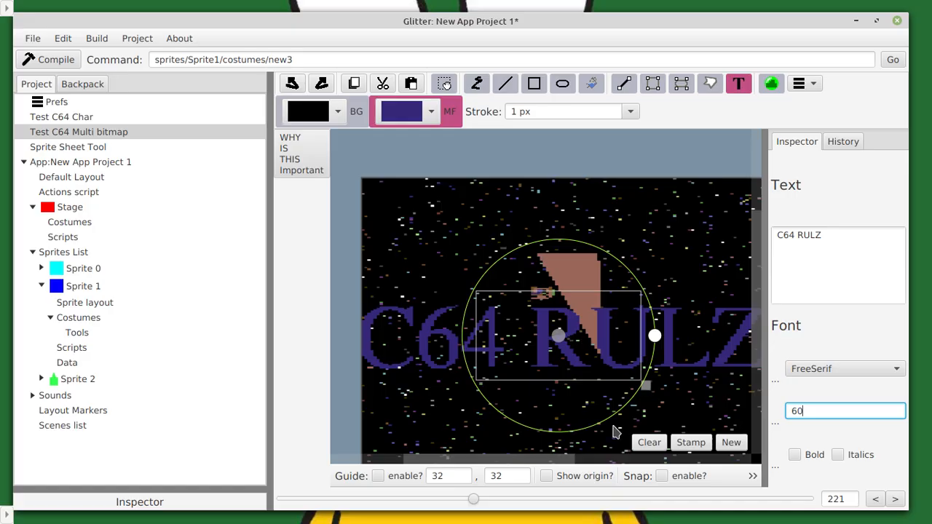
scroll(613, 356, down, 3)
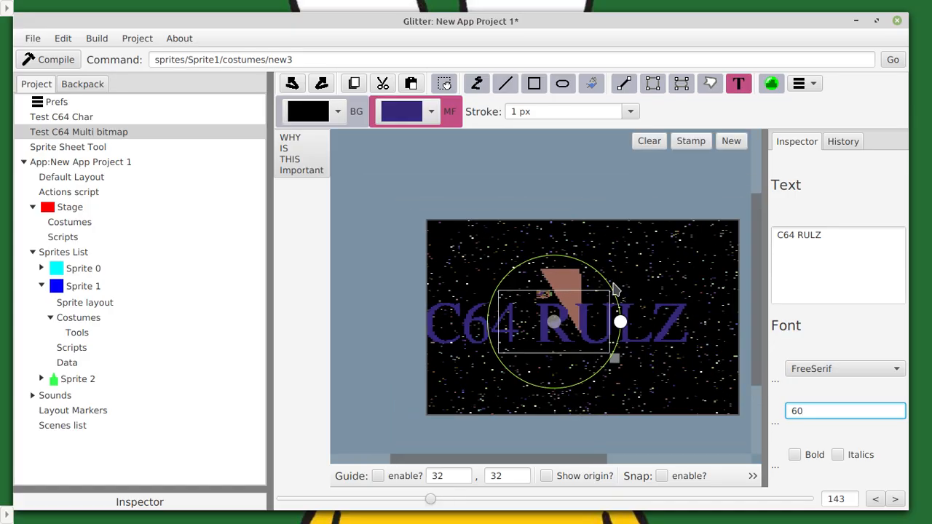
Reposition the C64 RULZ text over the polygon and adjust its circular transform handle to a larger radius
drag(556, 325, 590, 289)
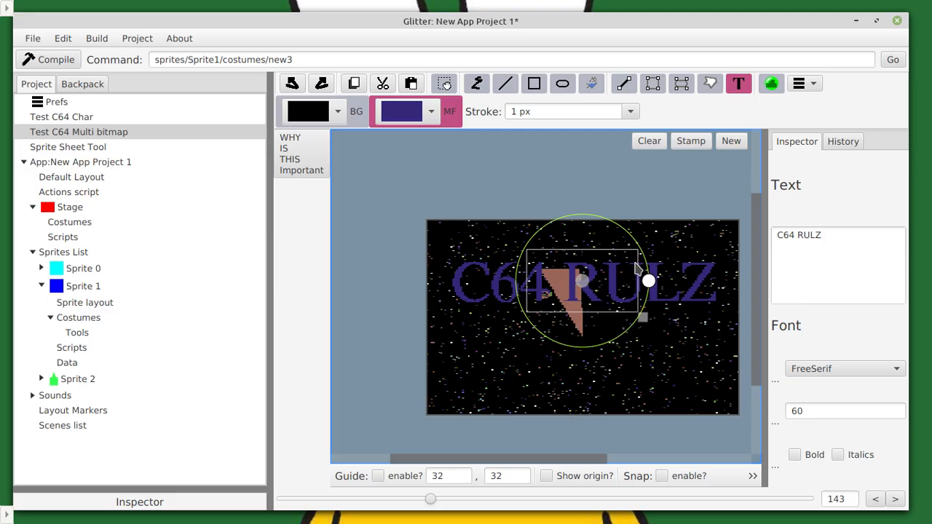
drag(653, 288, 643, 270)
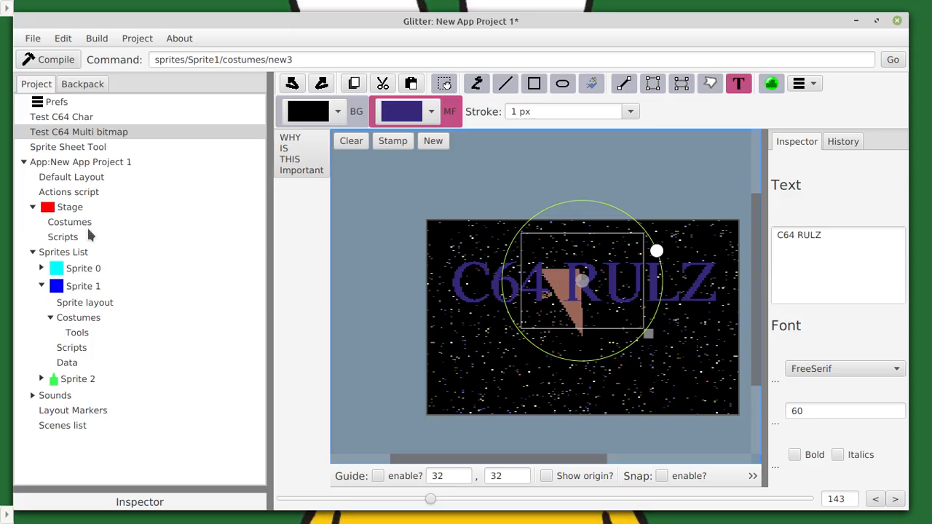
drag(587, 287, 598, 308)
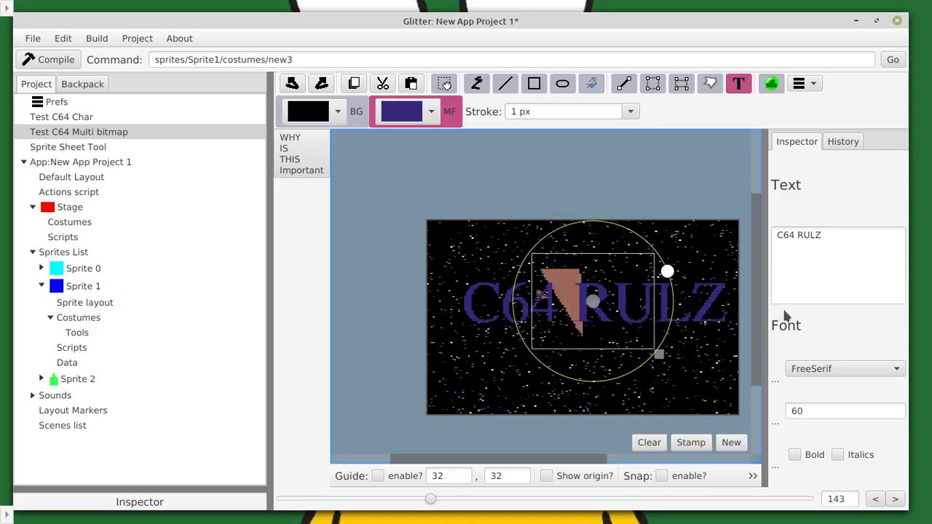
Try black for the C64 RULZ text, settle on dark grey, and move it down to the polygon's lower tip
click(431, 111)
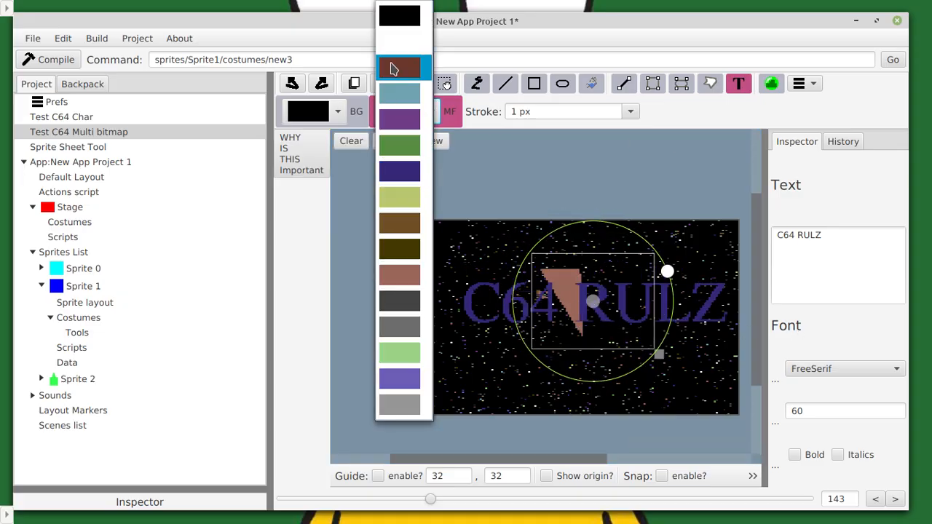
click(394, 13)
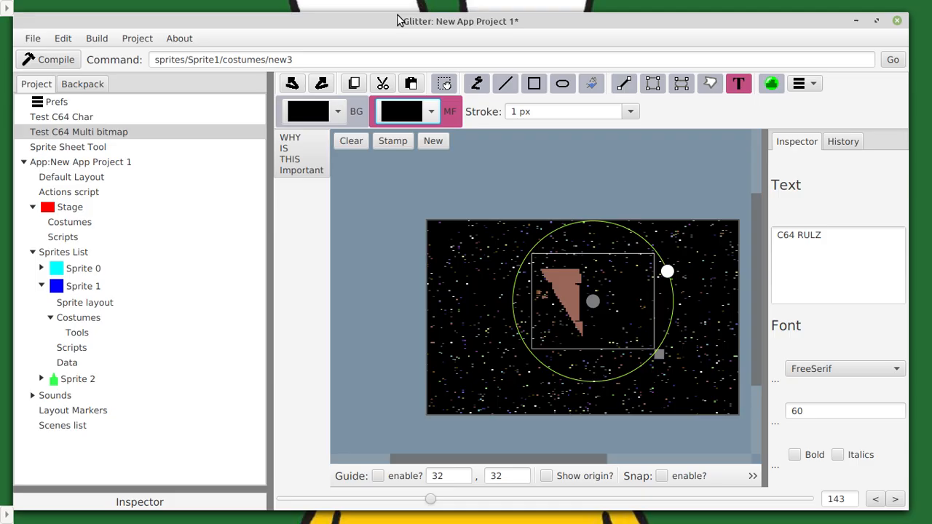
click(397, 109)
click(391, 298)
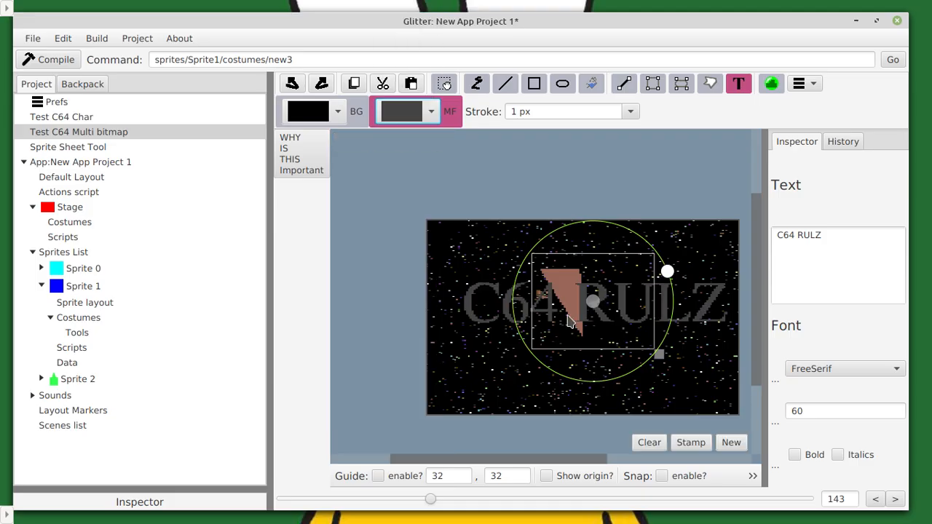
drag(592, 308, 583, 355)
Make the C64 RULZ text bold and italic and shift it slightly up and to the right
double_click(813, 411)
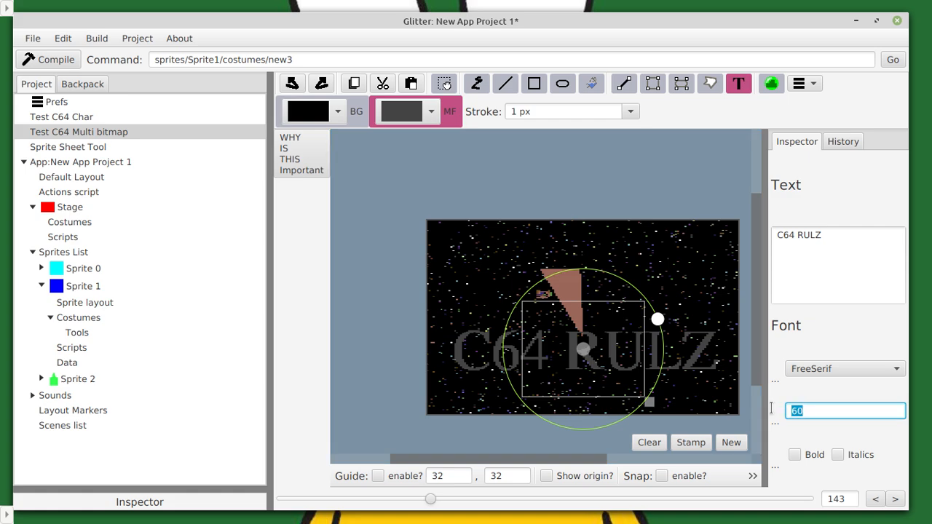
click(795, 454)
click(840, 455)
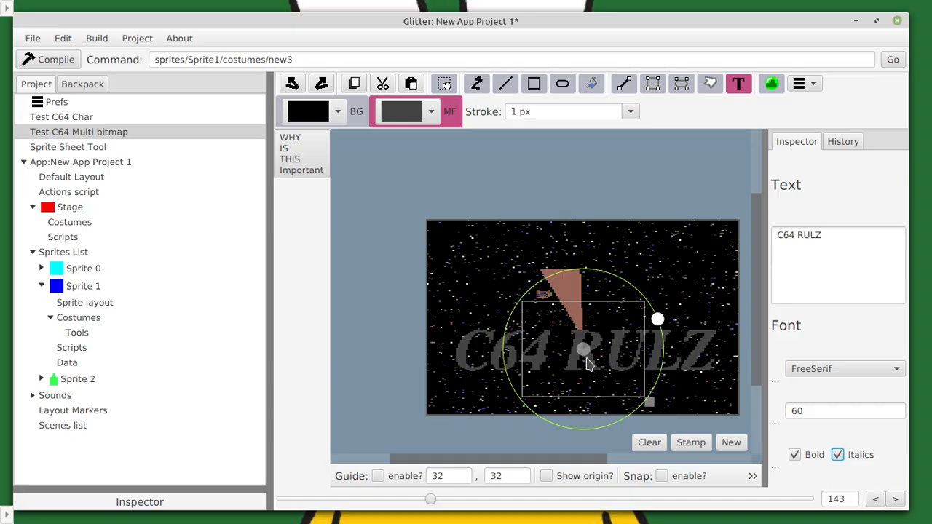
drag(587, 355, 599, 345)
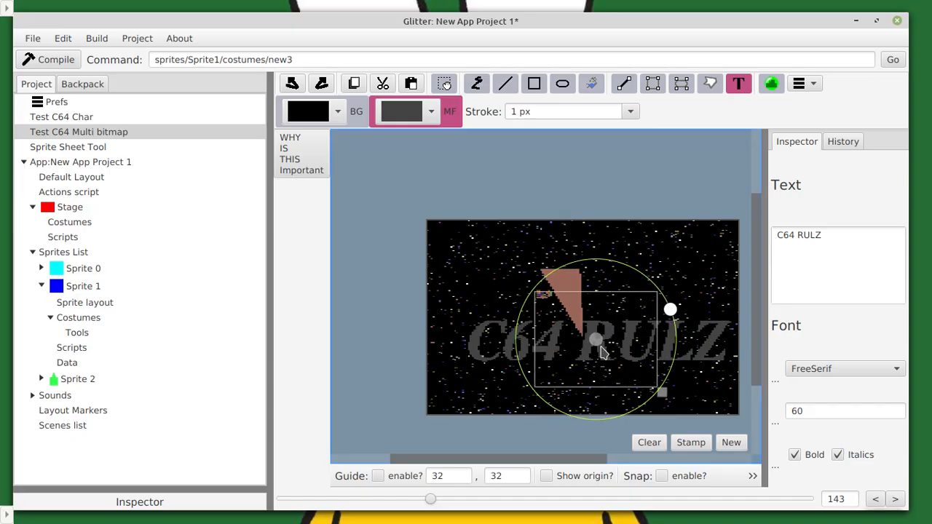
Stamp the dark grey text, recolour the floating text white and nudge it up and left to form a drop shadow
click(401, 111)
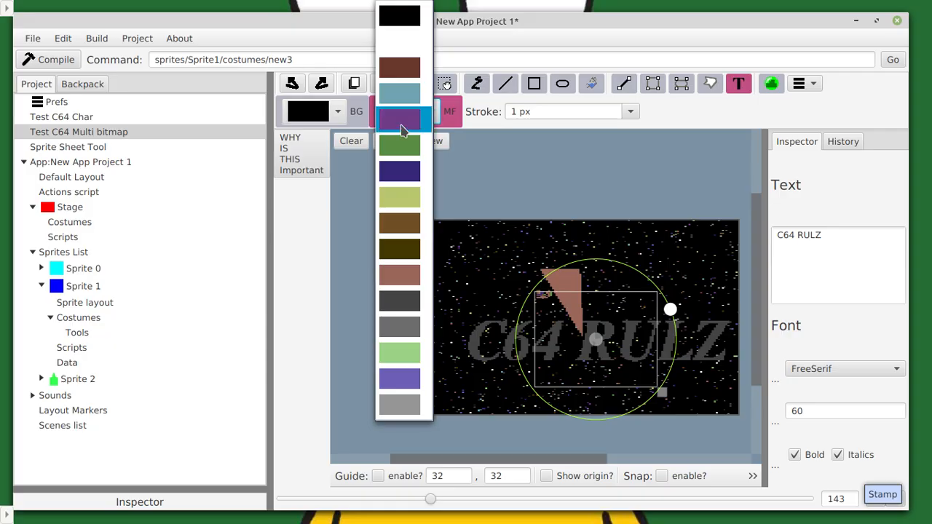
click(399, 41)
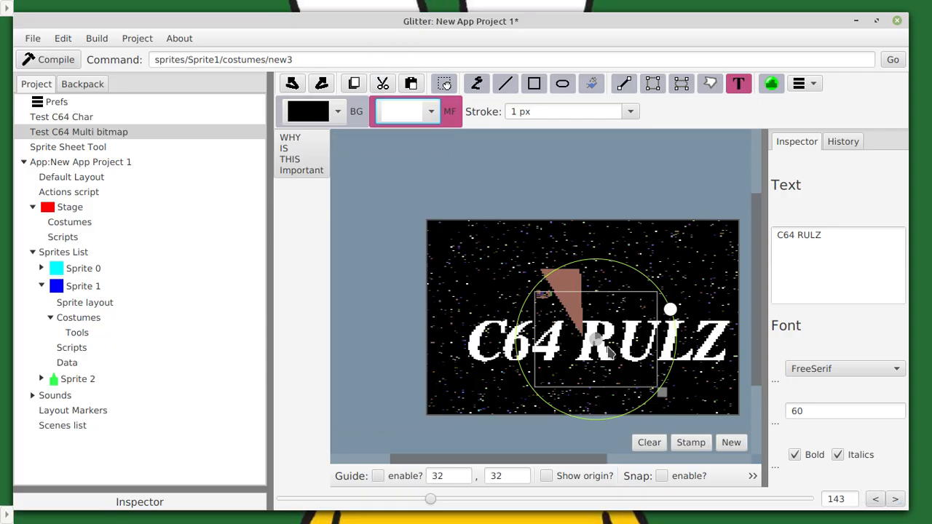
mouse_move(596, 339)
mouse_down()
mouse_move(586, 336)
mouse_move(596, 338)
mouse_up()
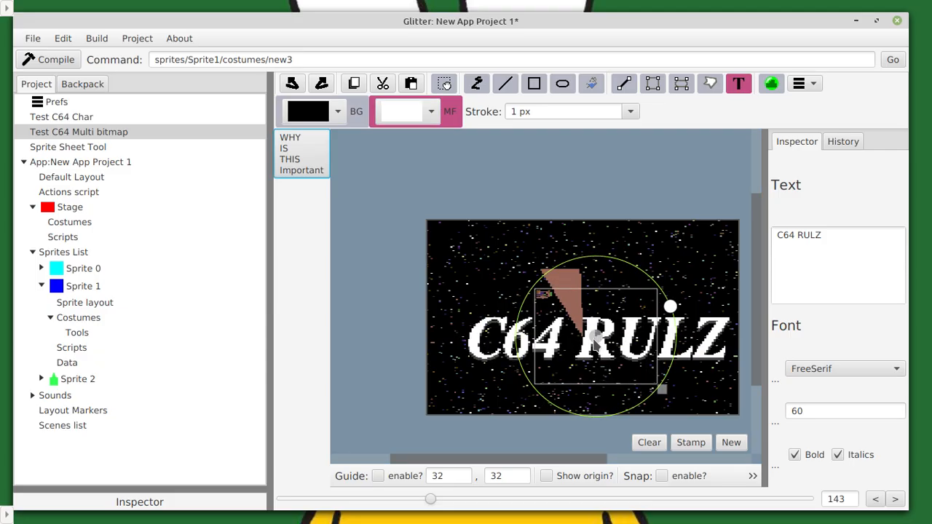
click(83, 84)
drag(596, 337, 594, 338)
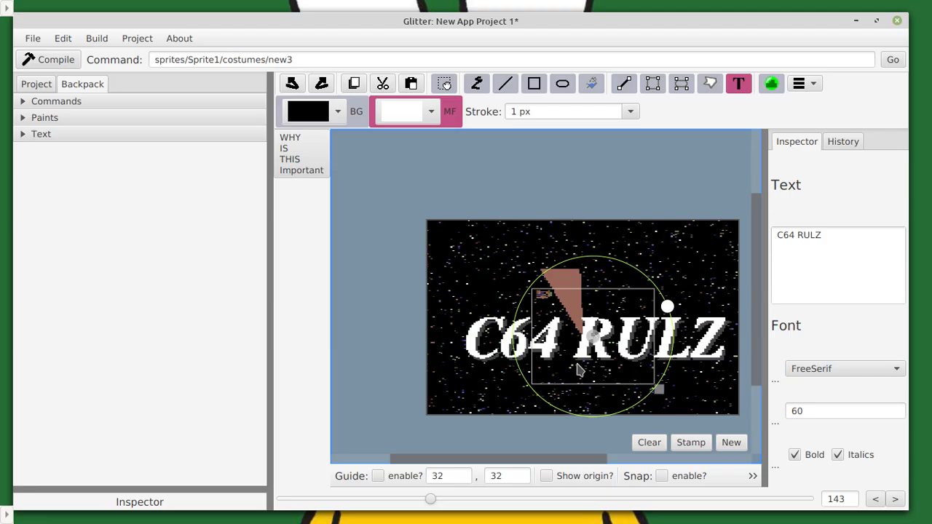
Examine the white text and its grey shadow against the starfield and polygon at full-bitmap and medium magnifications
scroll(604, 359, up, 3)
drag(615, 362, 488, 269)
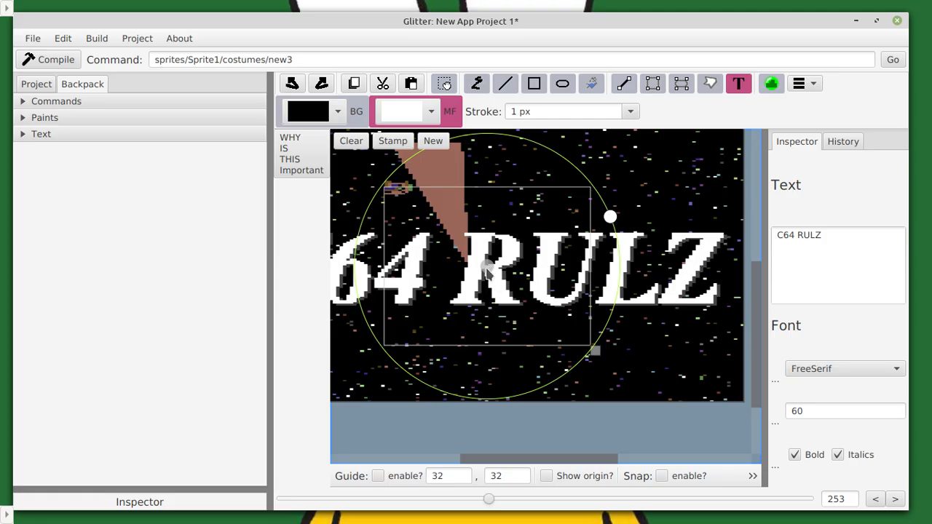
scroll(486, 271, down, 4)
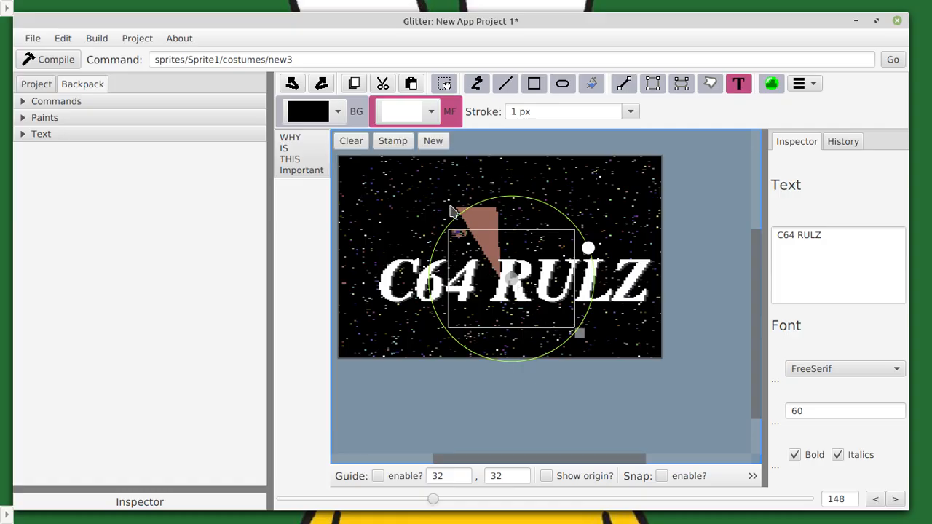
scroll(517, 279, up, 5)
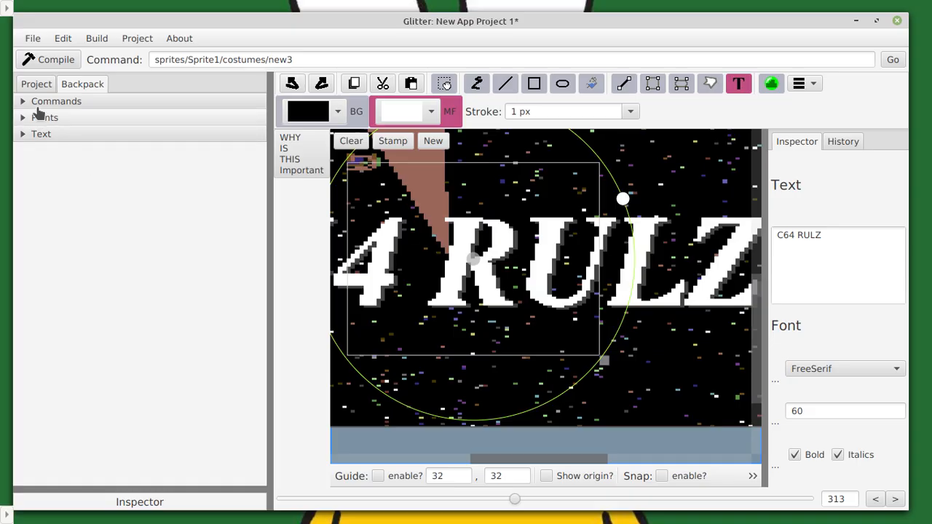
click(36, 84)
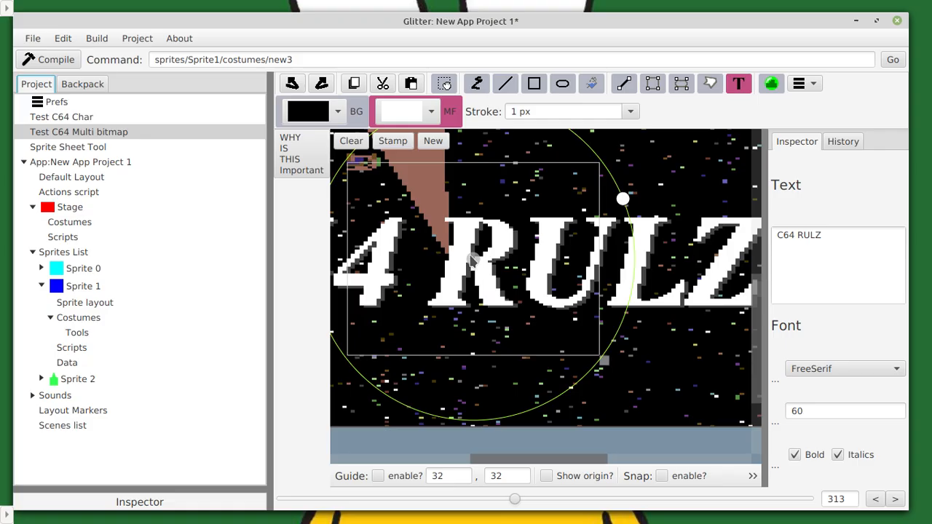
scroll(516, 246, down, 2)
scroll(525, 263, down, 1)
scroll(466, 297, up, 2)
scroll(496, 295, down, 1)
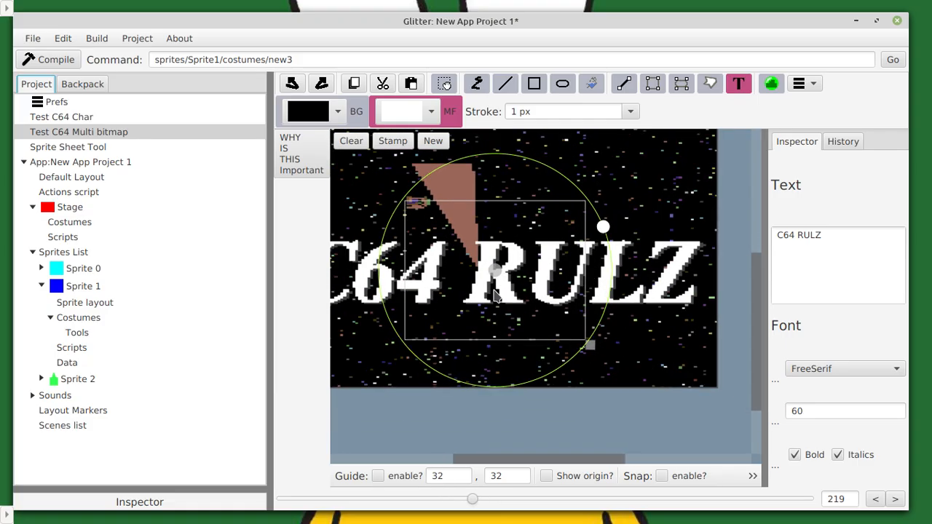
scroll(491, 290, down, 2)
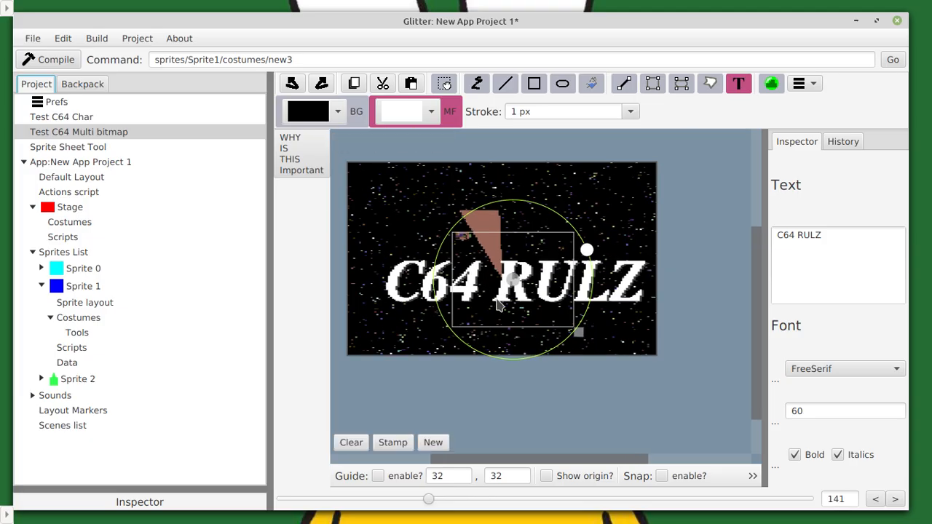
scroll(535, 346, up, 4)
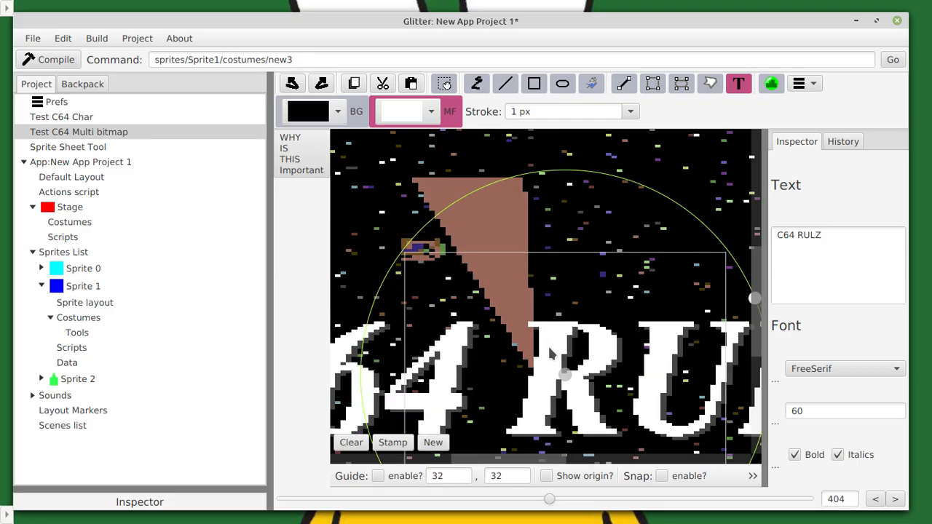
drag(509, 304, 503, 252)
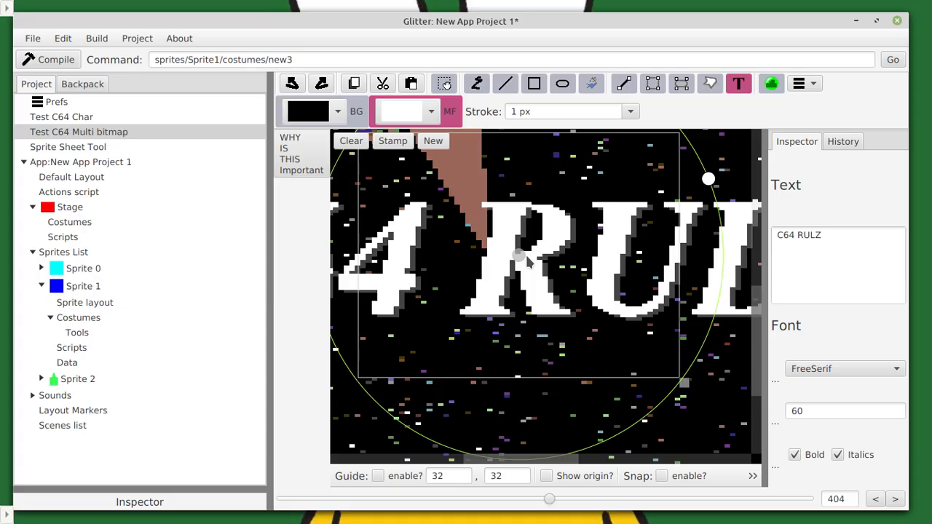
Examine the letter R and its shadow on the pixel grid at up to 1500 magnification, comparing with the wider view
scroll(528, 262, up, 5)
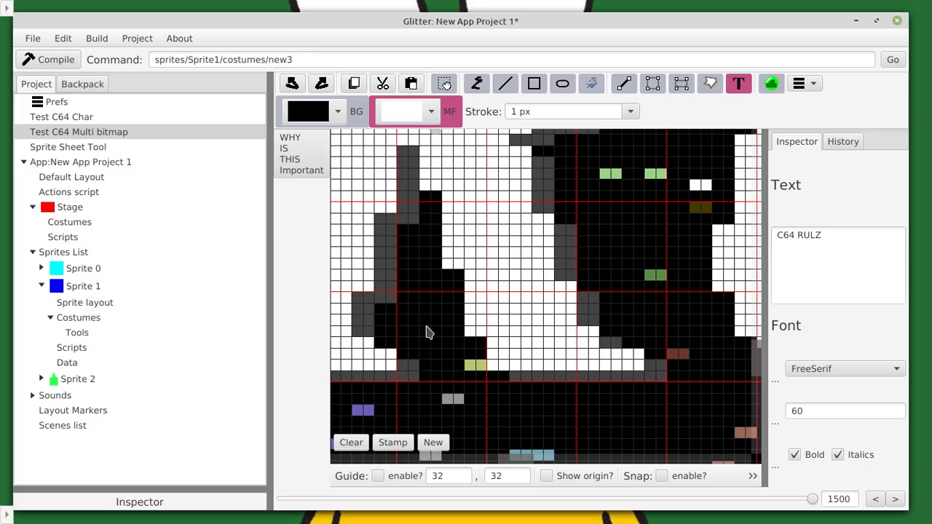
scroll(439, 246, down, 2)
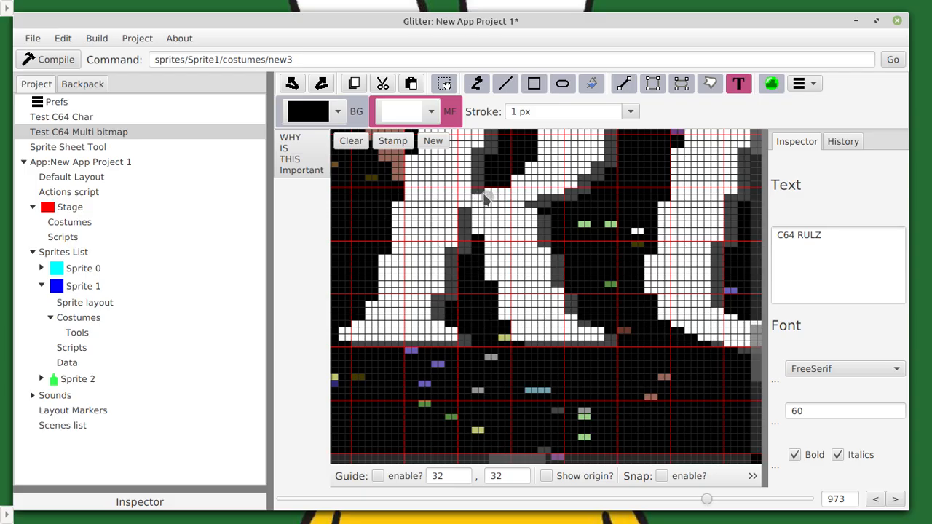
scroll(495, 207, up, 1)
scroll(495, 208, down, 2)
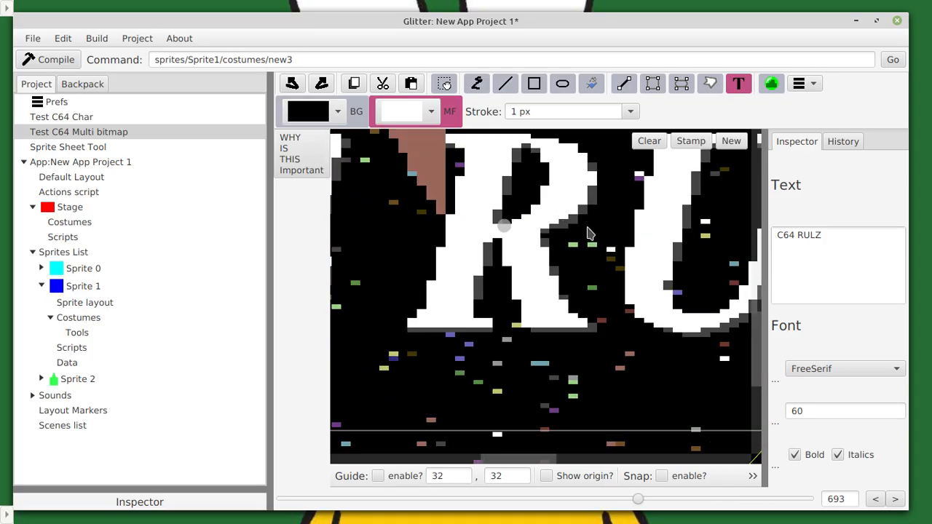
scroll(450, 231, up, 1)
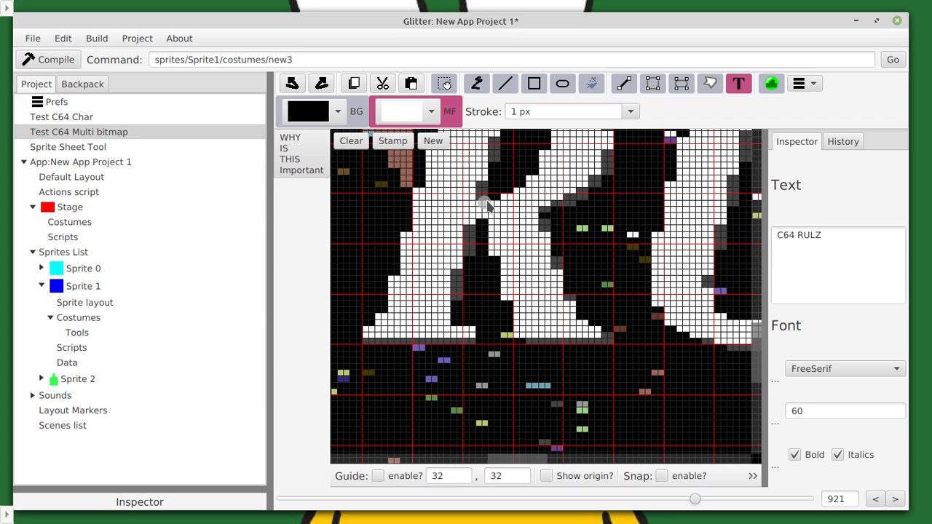
scroll(491, 208, down, 1)
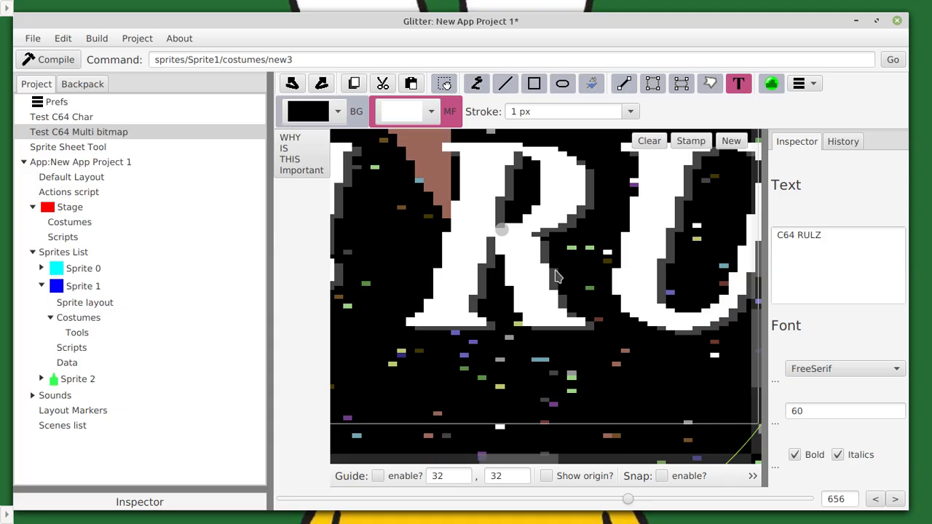
scroll(510, 230, down, 4)
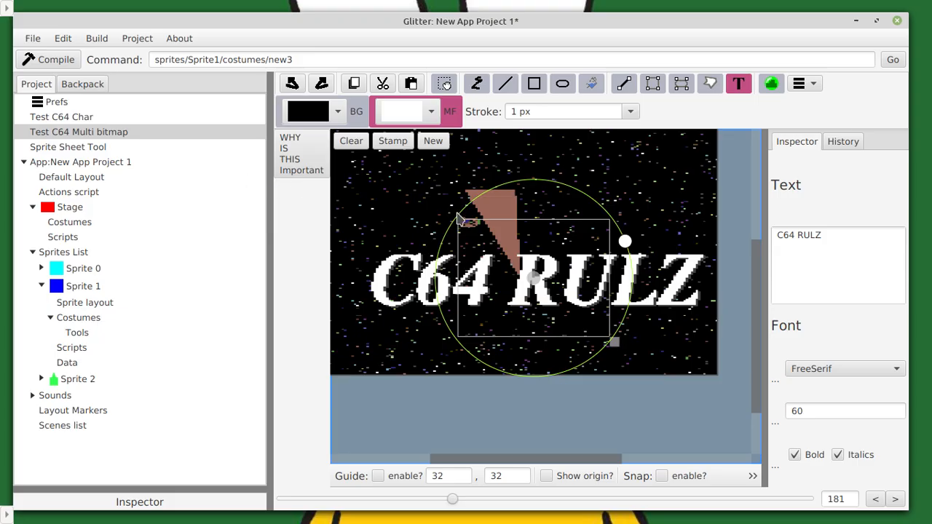
scroll(480, 234, up, 5)
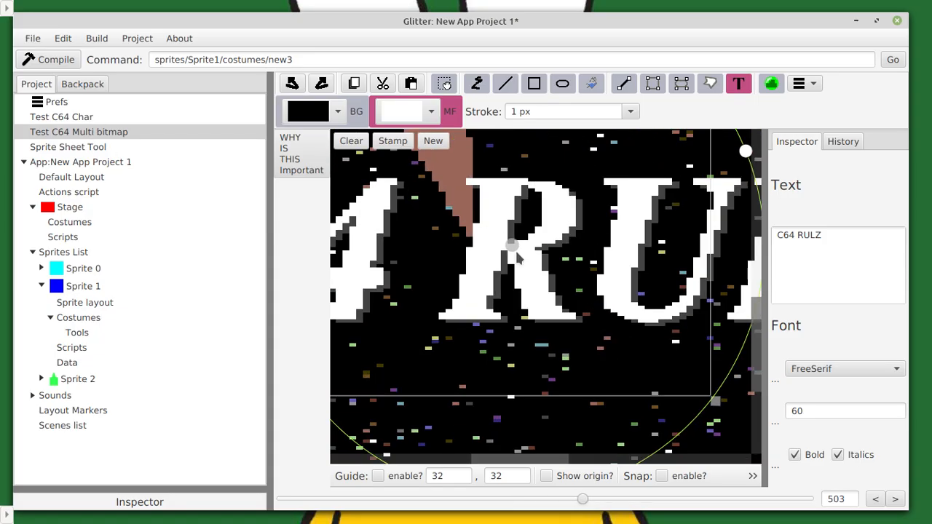
Open the Test C64 Char editor and set the C64 RULZ text's M1 colour to purple
click(88, 118)
scroll(533, 261, up, 6)
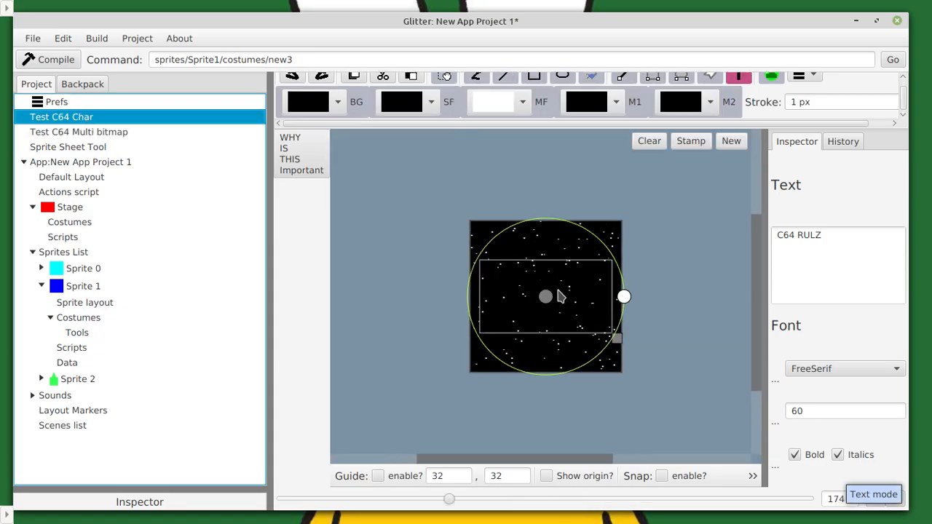
scroll(534, 261, up, 3)
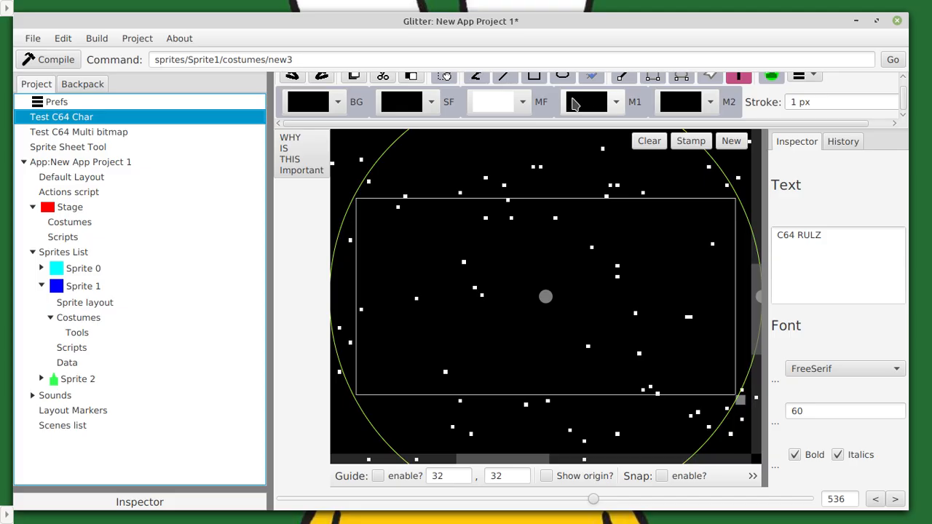
click(591, 106)
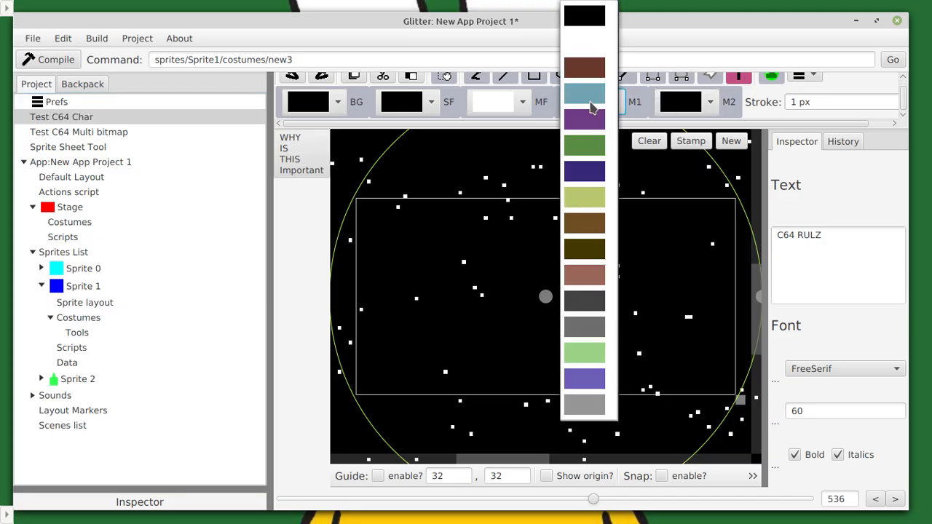
click(591, 119)
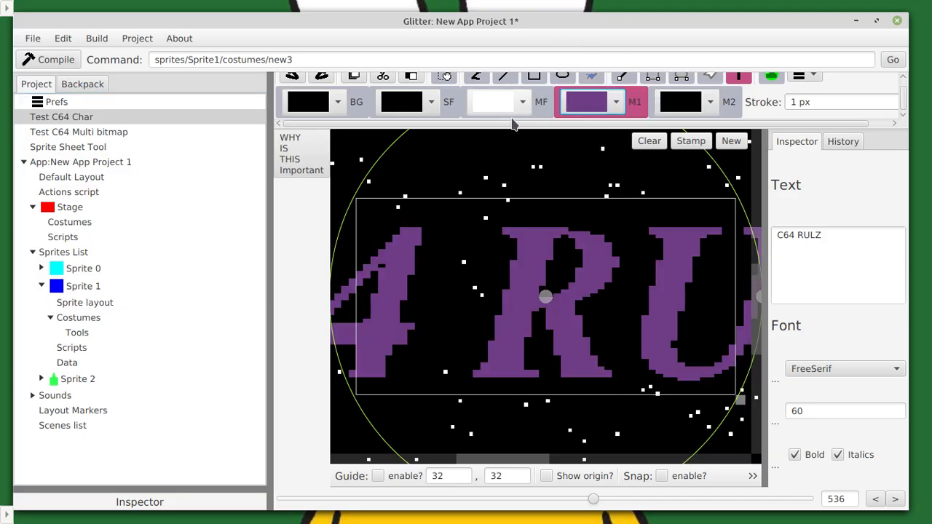
Move the purple C64 RULZ text to the upper half of the character canvas
scroll(528, 270, down, 3)
scroll(532, 271, down, 3)
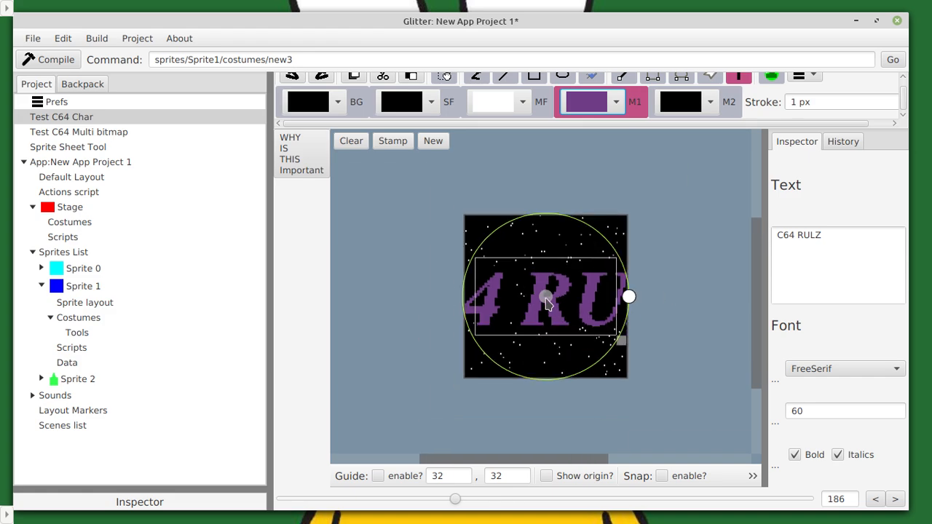
click(549, 273)
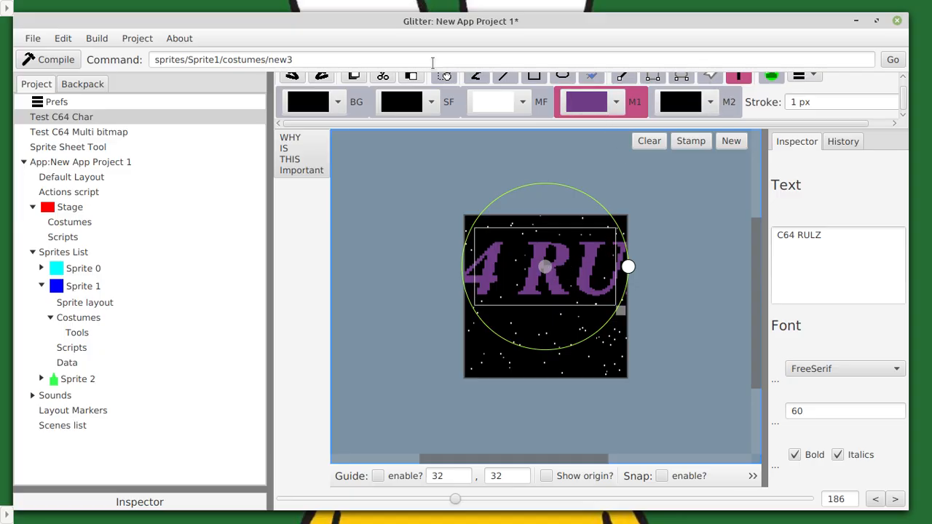
scroll(536, 109, up, 1)
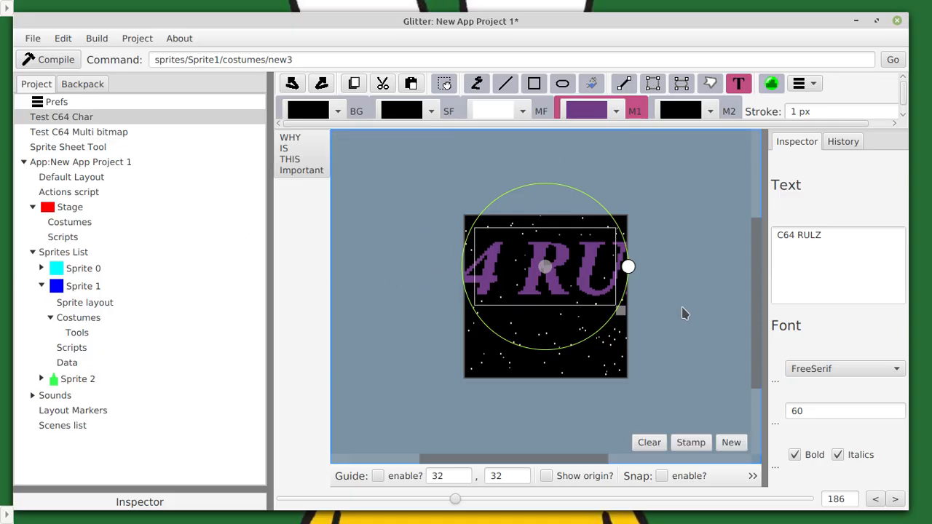
Draw a filled purple oval below the text on the character canvas with Quick Oval
click(562, 83)
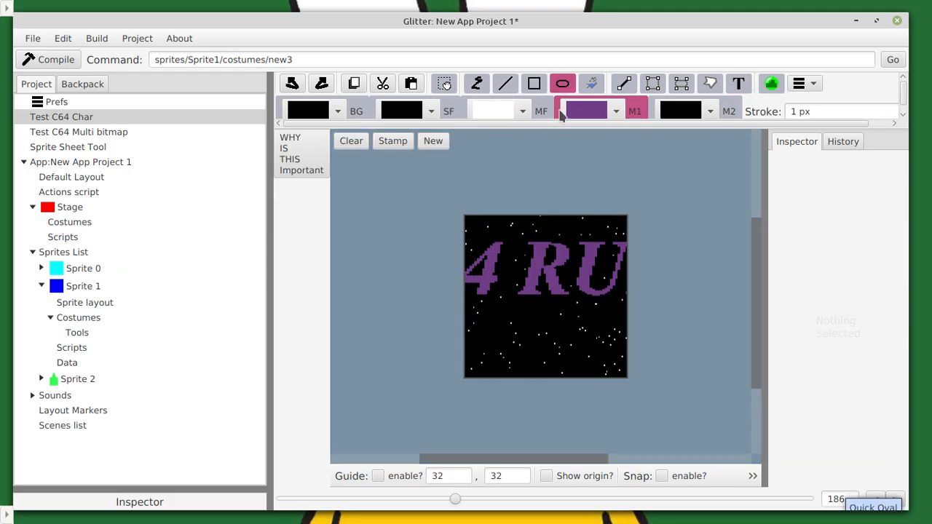
drag(515, 320, 585, 358)
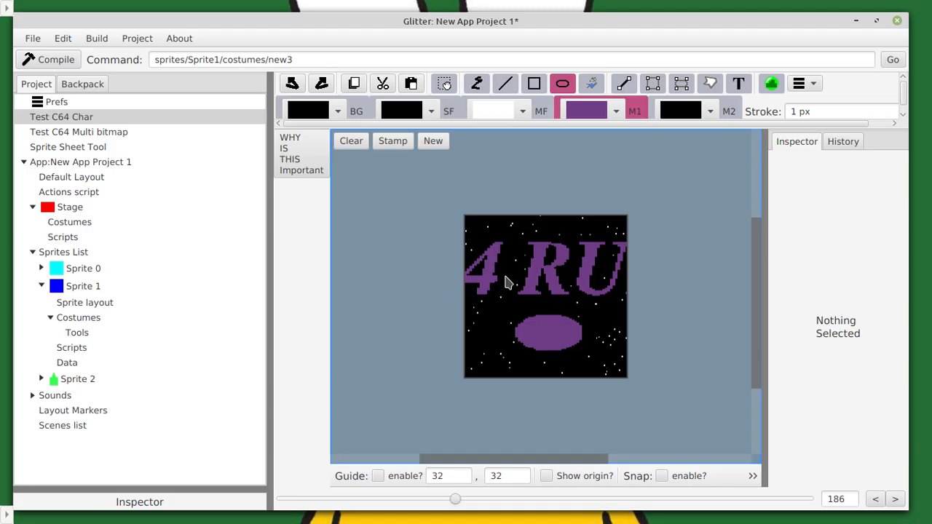
Examine the purple lettering and oval on the character grid at up to 1500 magnification, comparing with the wider view
scroll(508, 283, up, 5)
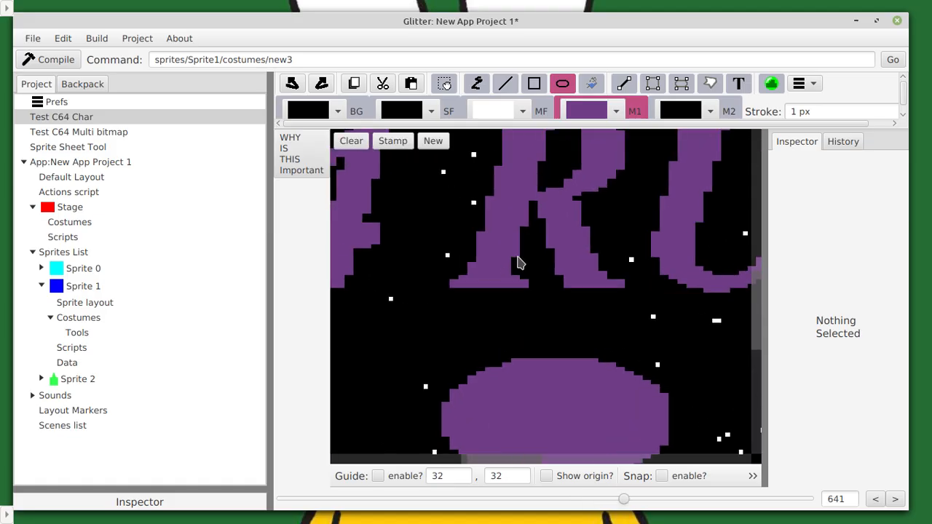
scroll(437, 323, up, 2)
scroll(462, 312, down, 3)
scroll(481, 182, down, 1)
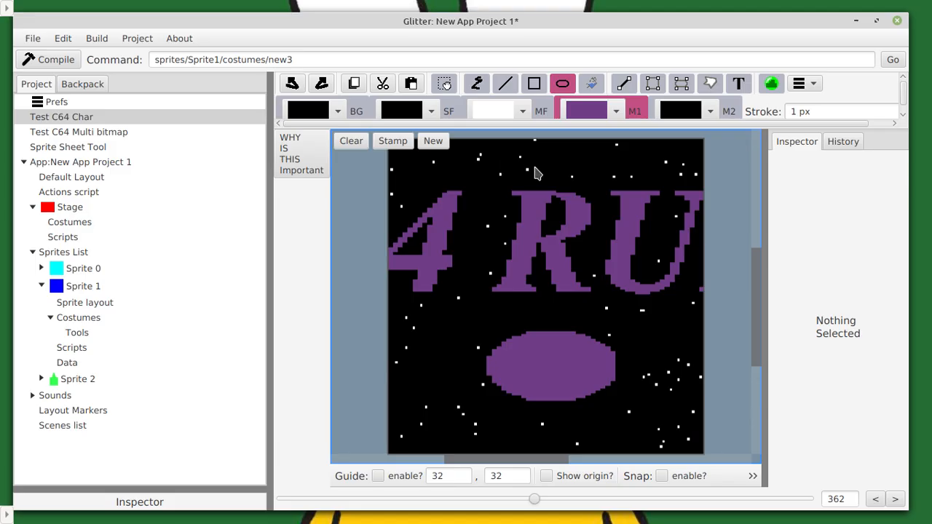
scroll(531, 175, up, 8)
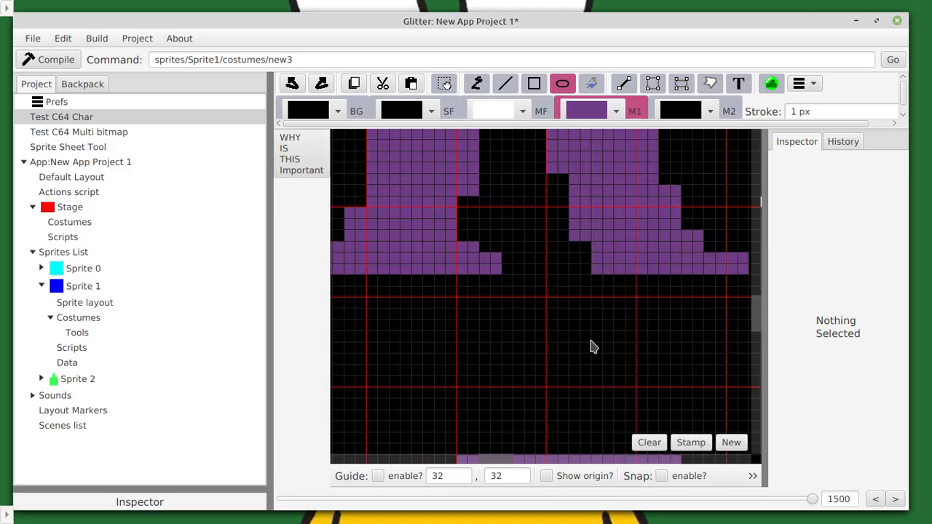
scroll(582, 337, up, 4)
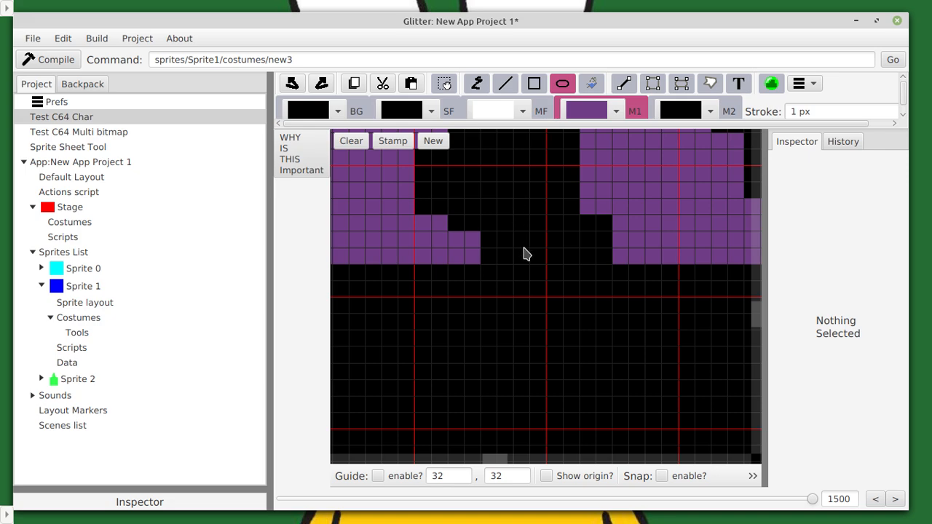
scroll(540, 247, down, 4)
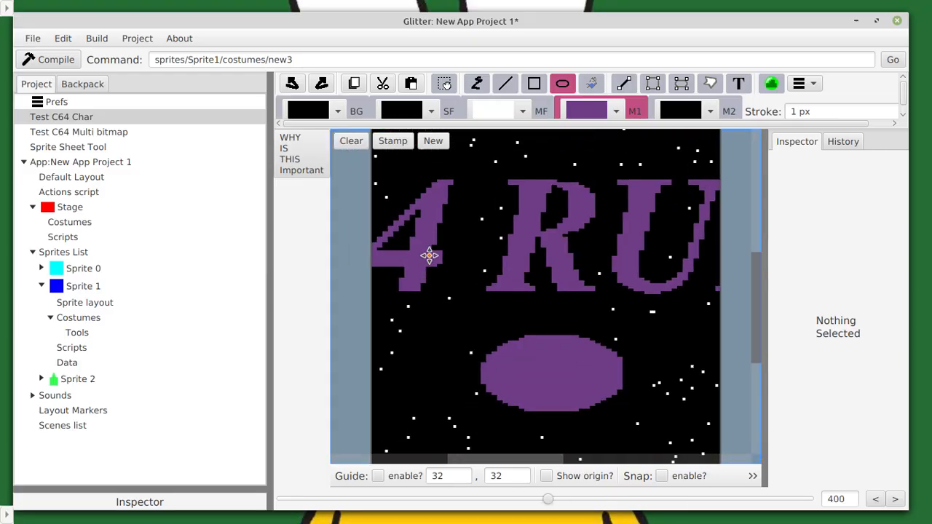
scroll(500, 369, up, 3)
scroll(503, 293, up, 1)
Set the SF colour to green and scribble an arch-shaped outline with small feet in the canvas's top-left character cell
drag(489, 230, 671, 345)
drag(487, 284, 571, 323)
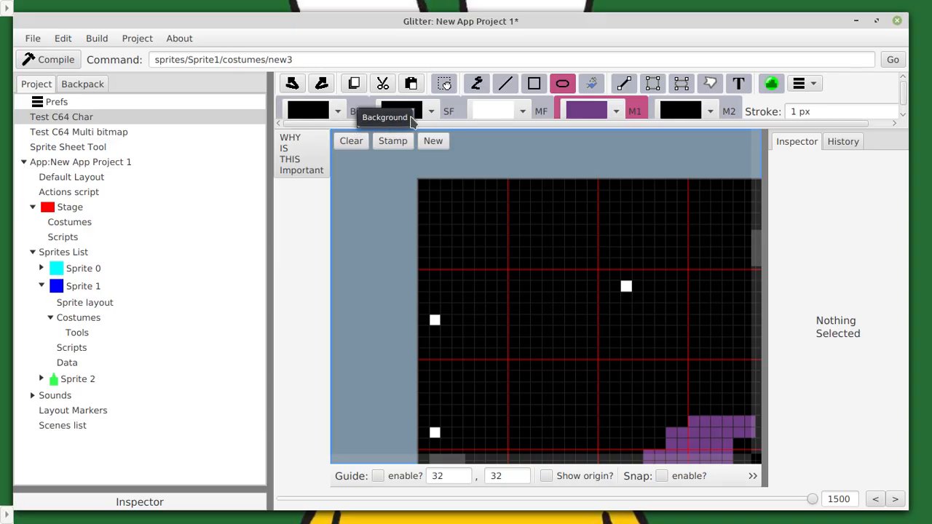
click(403, 110)
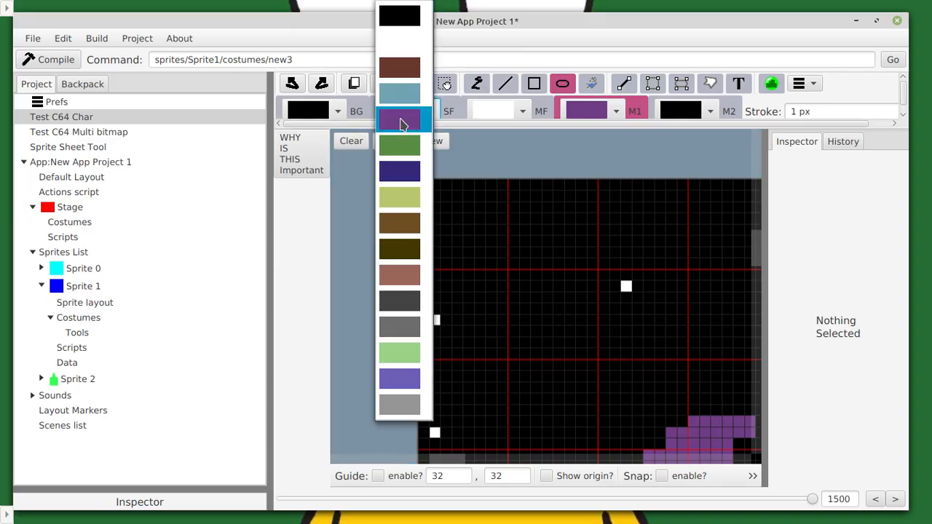
click(400, 148)
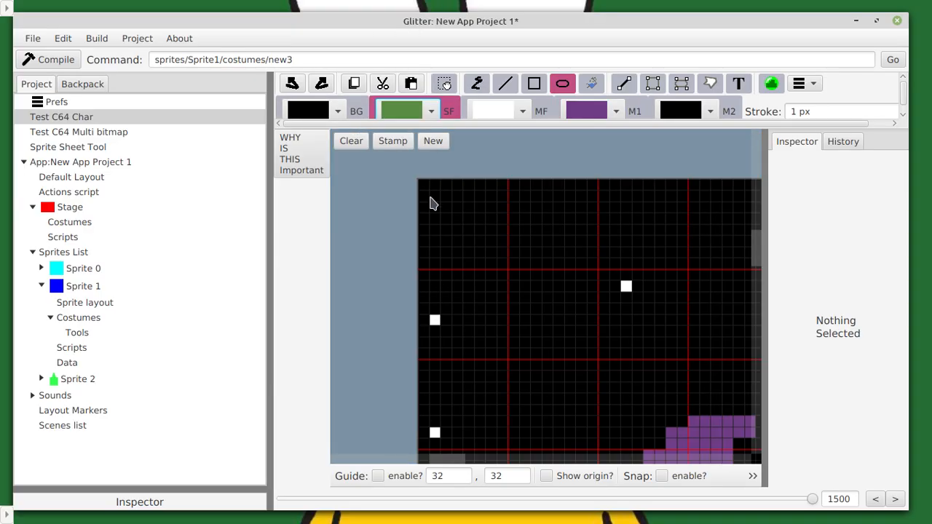
click(438, 187)
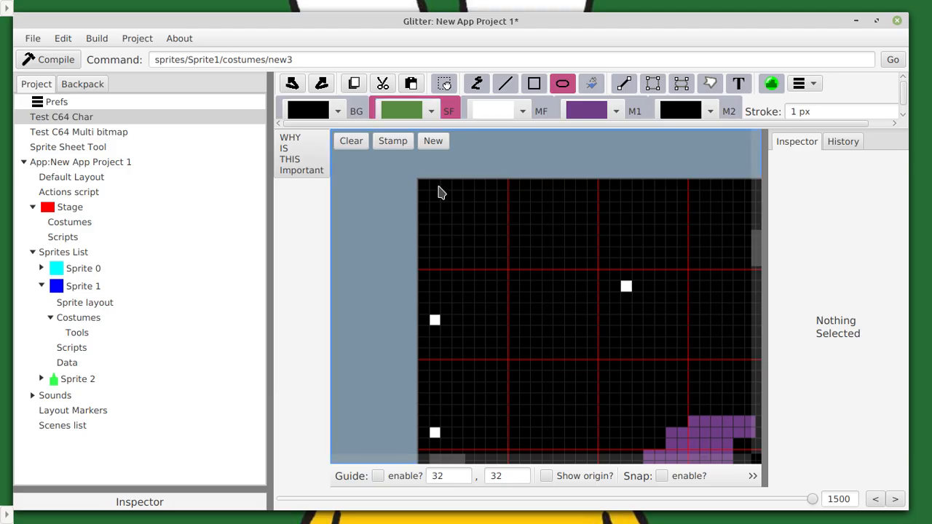
click(478, 84)
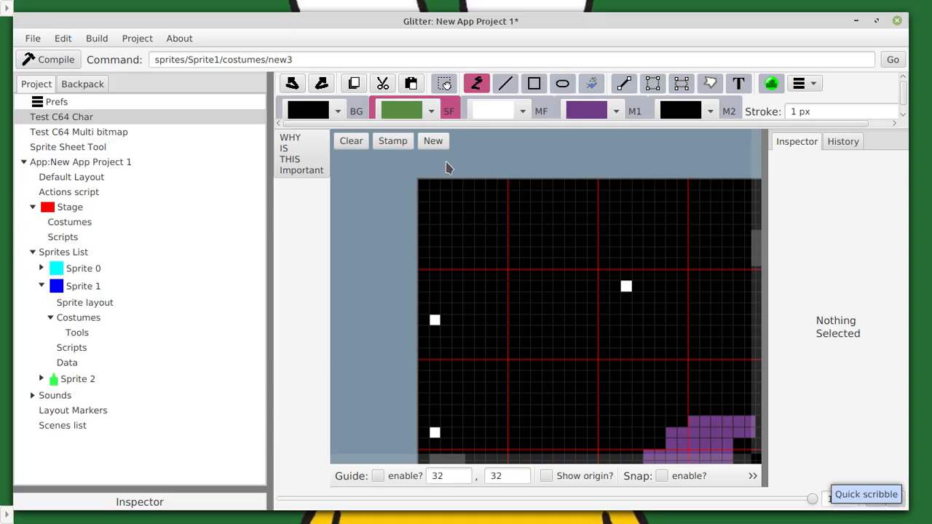
mouse_move(438, 186)
mouse_down()
mouse_move(495, 187)
mouse_move(509, 253)
mouse_move(496, 256)
mouse_up()
drag(425, 197, 429, 277)
click(436, 254)
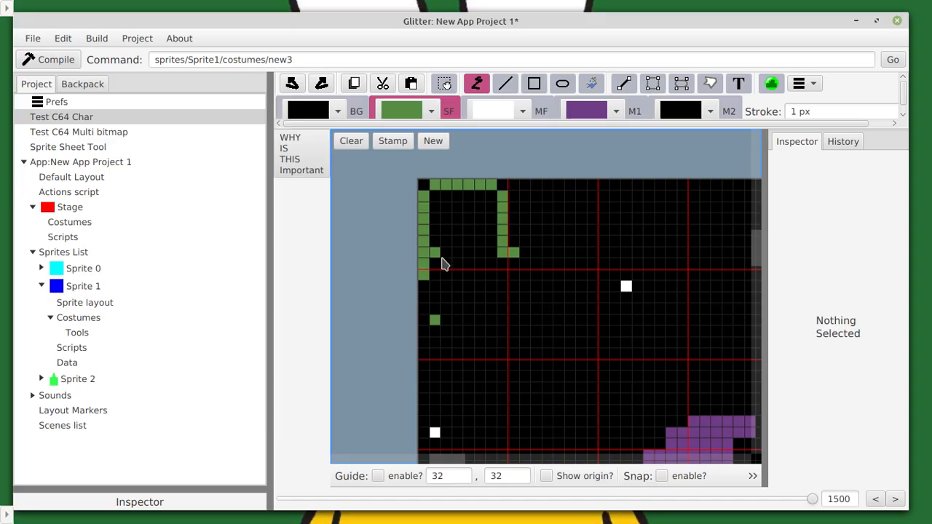
click(443, 257)
drag(496, 266, 508, 262)
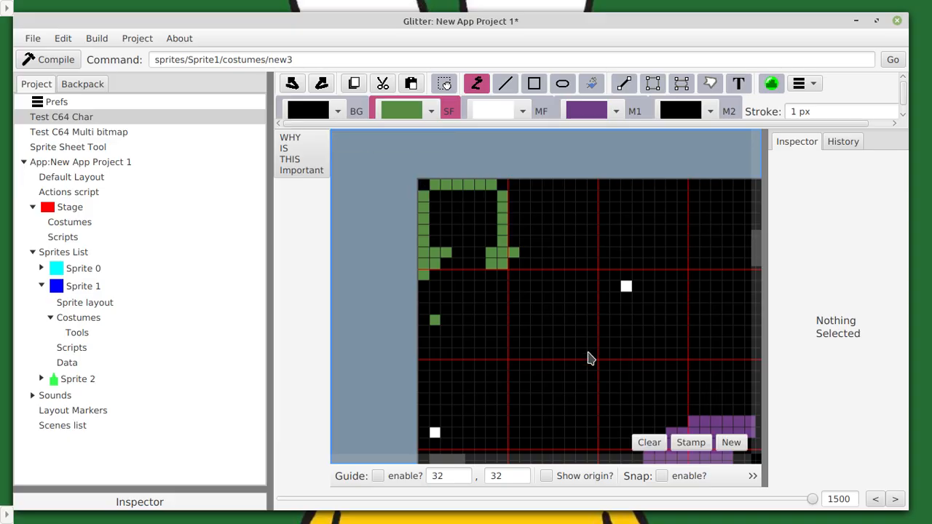
Compare the green outline's appearance on the whole canvas with its close-up on the character grid
scroll(592, 358, down, 10)
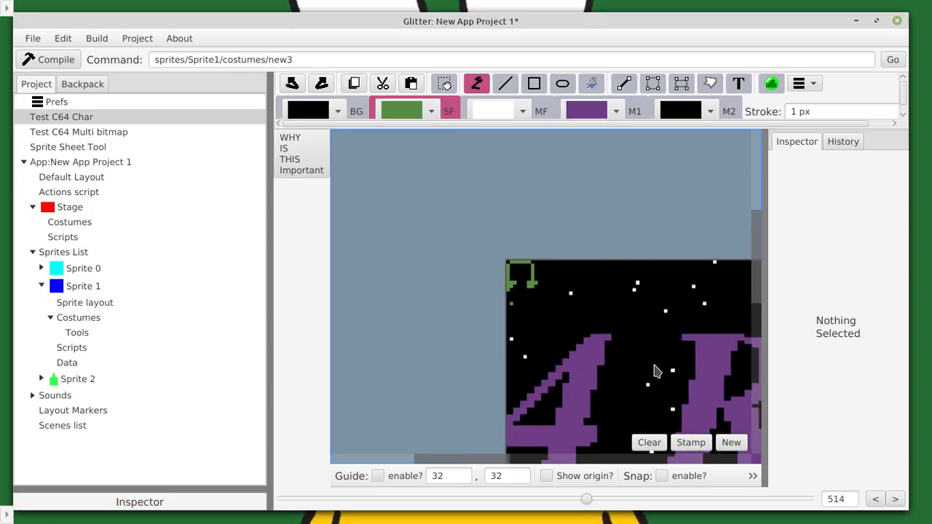
scroll(664, 395, down, 4)
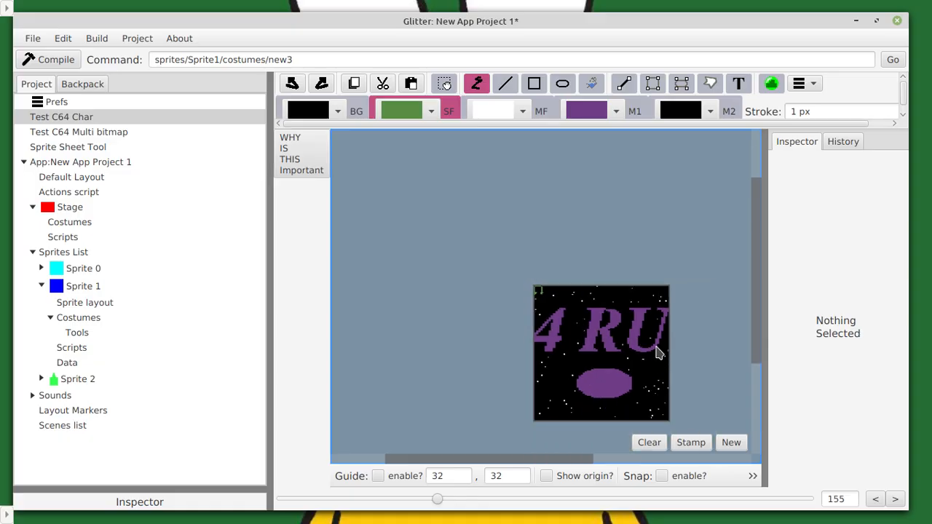
scroll(592, 313, up, 12)
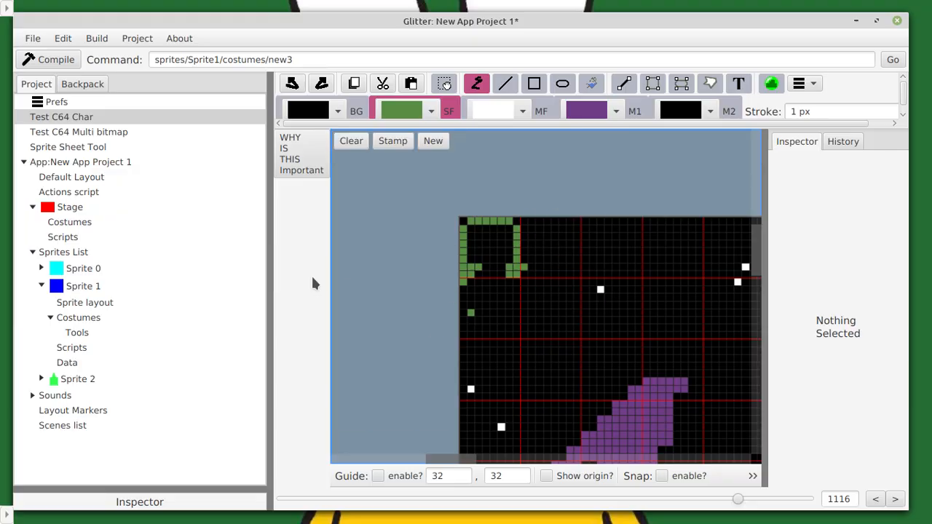
scroll(541, 297, up, 3)
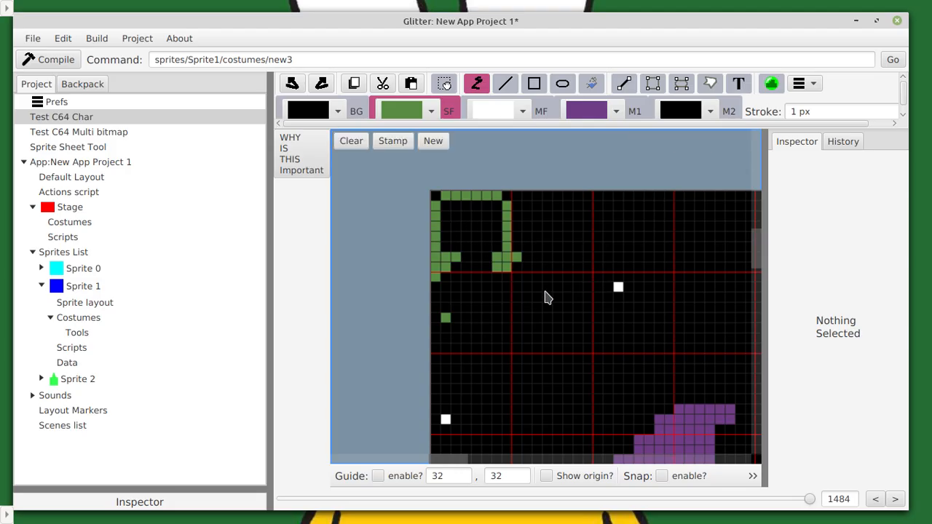
scroll(514, 318, up, 3)
drag(463, 264, 557, 354)
scroll(487, 273, down, 4)
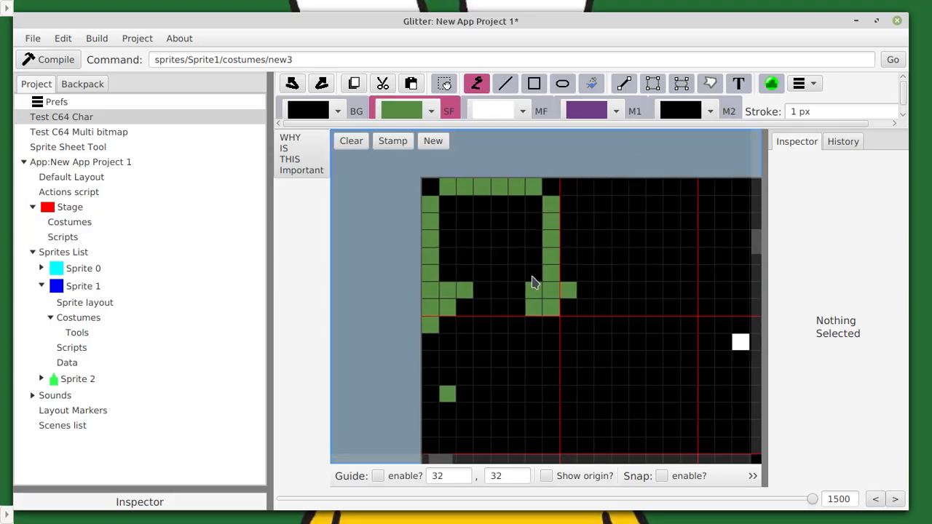
Erase the green pixels spilling beside and below the first character cell, plus its lower-left corner pixel, using the BG colour
click(304, 110)
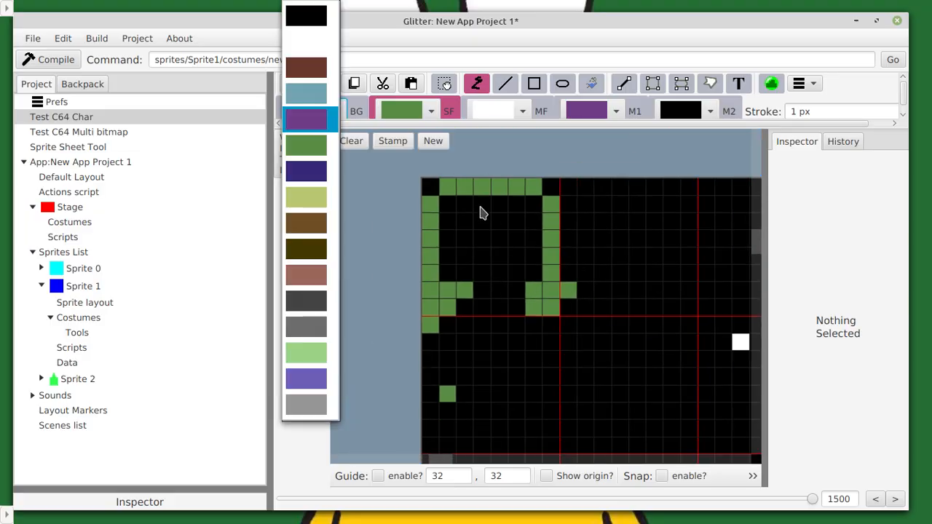
click(358, 104)
click(358, 105)
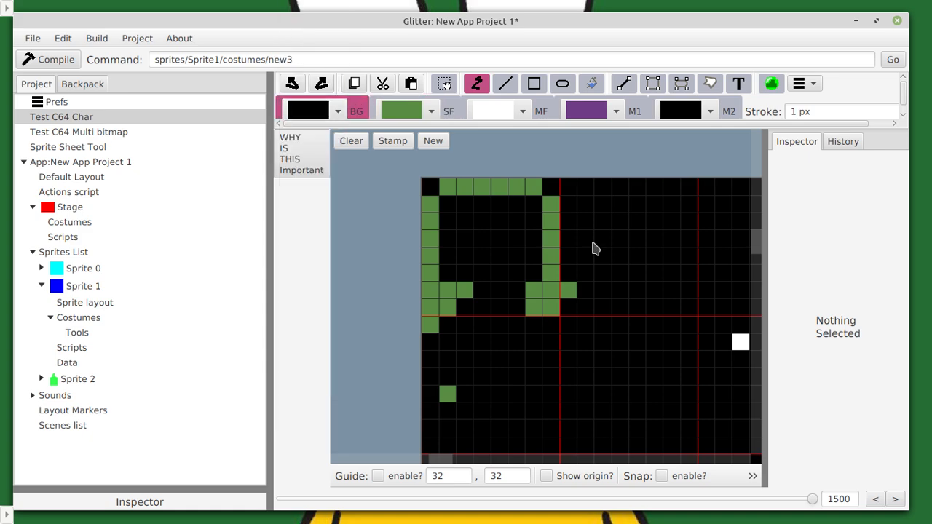
click(580, 293)
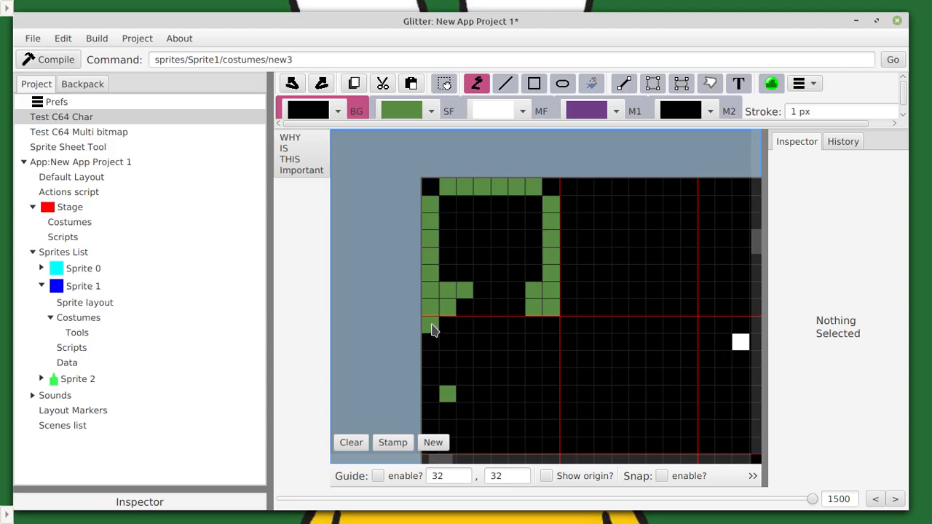
drag(432, 332, 431, 309)
Set the SF colour to yellow-green and scribble a letter A shape in the second character cell of the first row
click(449, 113)
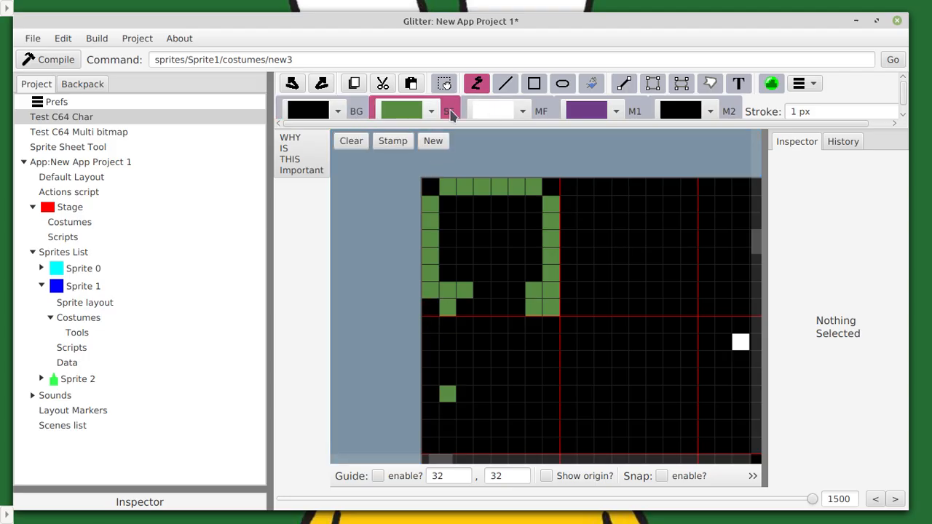
click(512, 115)
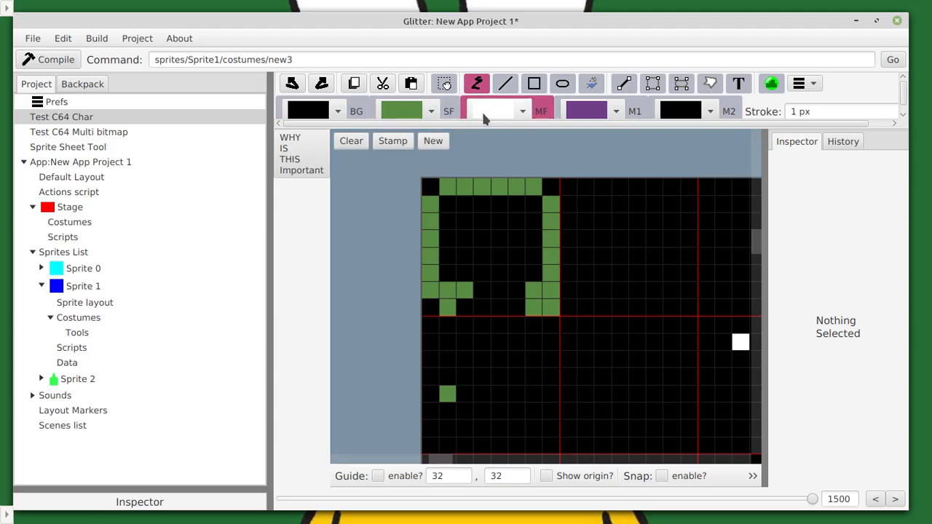
click(410, 110)
click(410, 197)
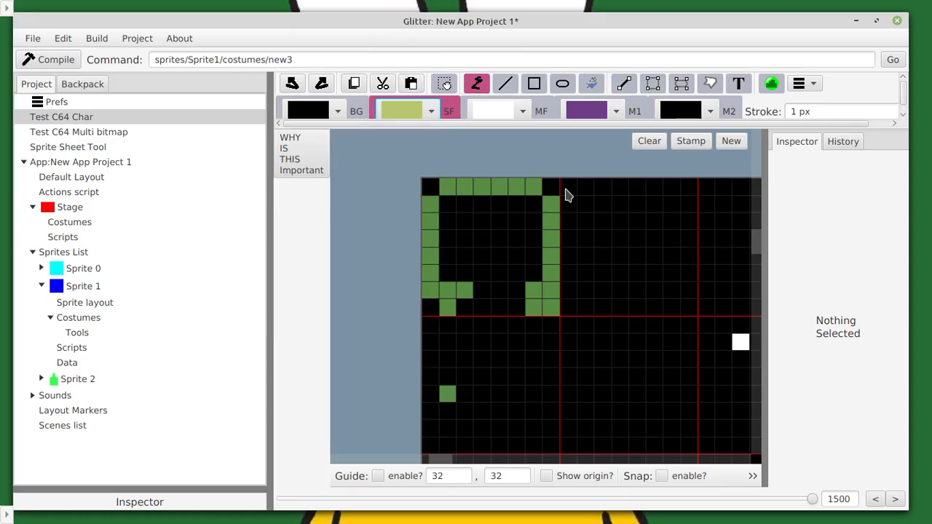
click(562, 204)
click(570, 223)
click(571, 257)
click(570, 274)
click(570, 292)
drag(572, 239, 689, 246)
drag(587, 187, 669, 200)
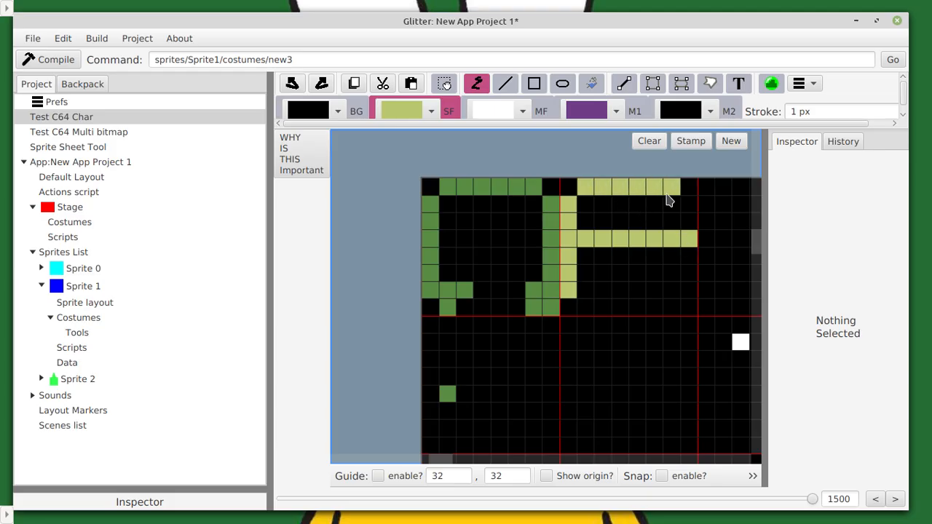
click(687, 210)
click(689, 264)
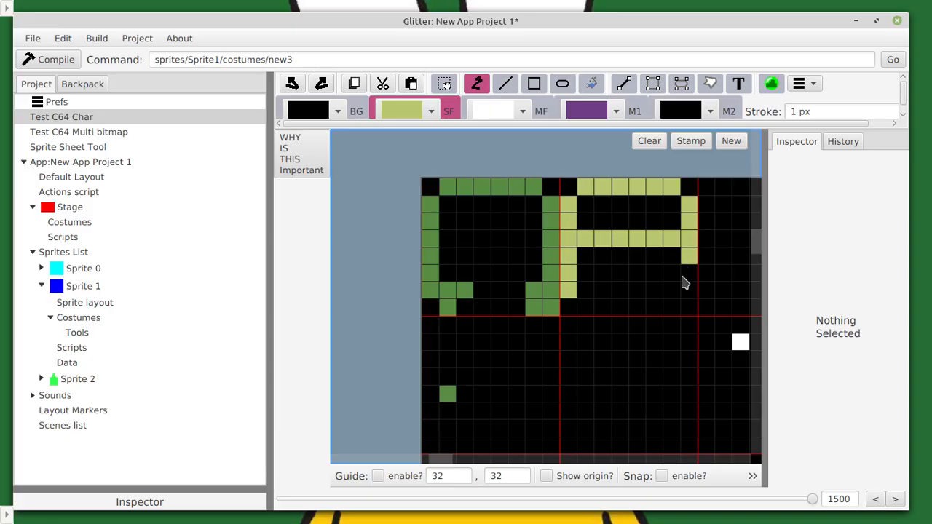
click(682, 282)
key(Up)
key(Up)
key(Up)
key(Up)
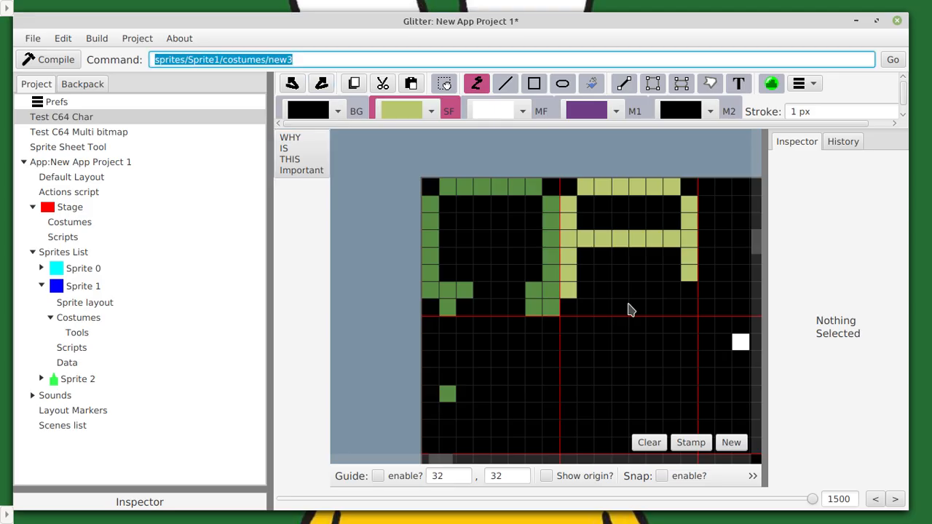
key(Right)
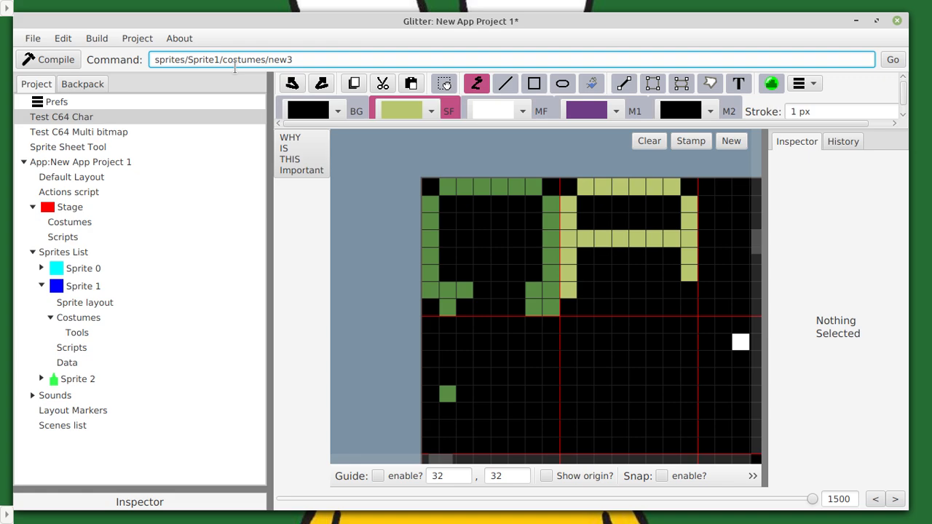
click(345, 193)
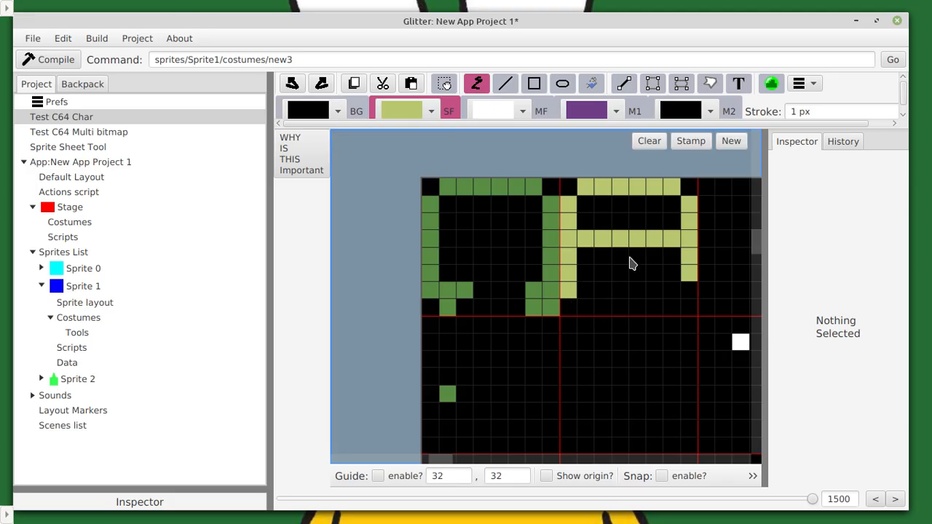
Thicken the letter A's crossbar and left leg to two pixels in yellow-green
scroll(591, 271, up, 6)
mouse_move(592, 269)
mouse_down()
mouse_move(593, 256)
mouse_move(546, 297)
mouse_move(513, 292)
mouse_move(535, 270)
mouse_up()
click(532, 260)
mouse_move(712, 257)
mouse_down()
mouse_move(546, 258)
mouse_move(533, 350)
mouse_up()
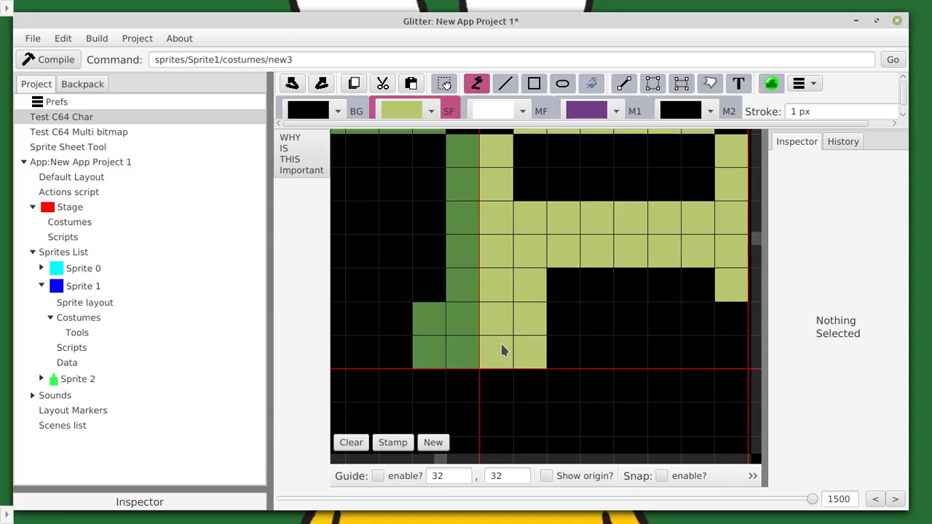
Paint one yellow-green pixel above the right foot of the green outline in the first character cell
click(422, 283)
scroll(422, 281, up, 1)
scroll(426, 270, down, 3)
scroll(425, 241, down, 2)
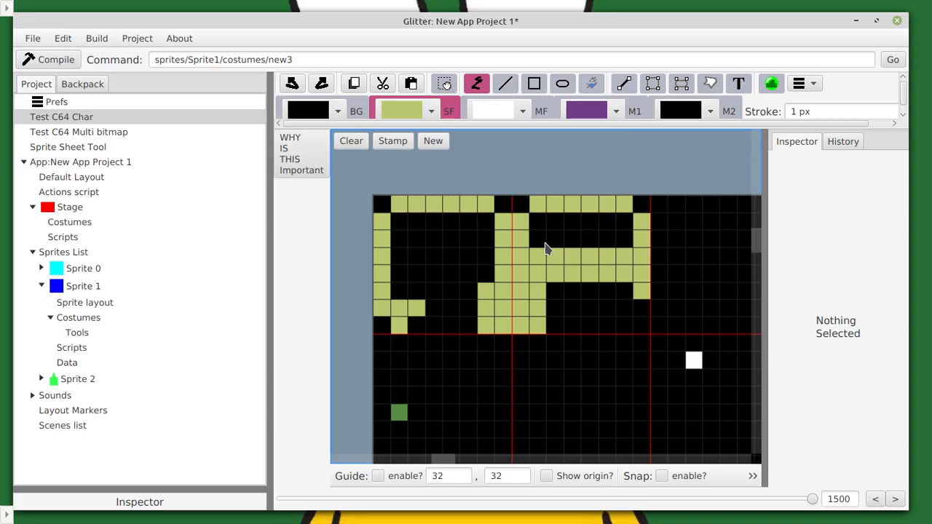
scroll(537, 236, down, 2)
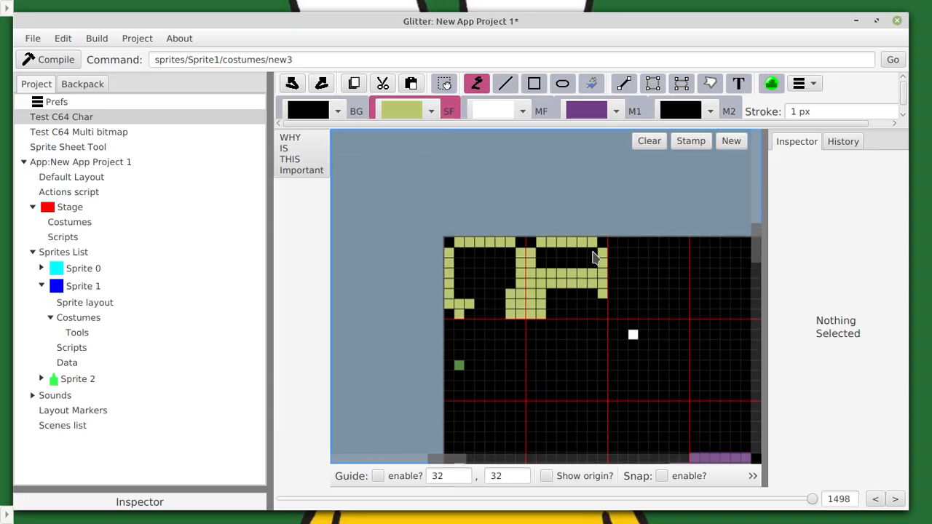
Set the M1 colour to dark blue and scribble a short stroke near the bottom of the first row's third cell
drag(624, 294, 462, 273)
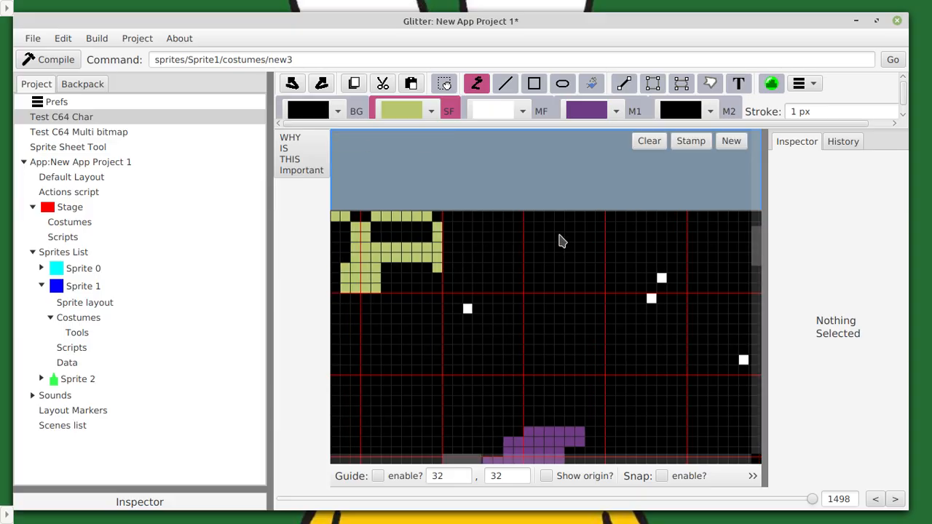
click(587, 112)
click(584, 173)
mouse_move(494, 288)
mouse_down()
mouse_move(510, 277)
mouse_move(508, 293)
mouse_up()
scroll(537, 408, down, 2)
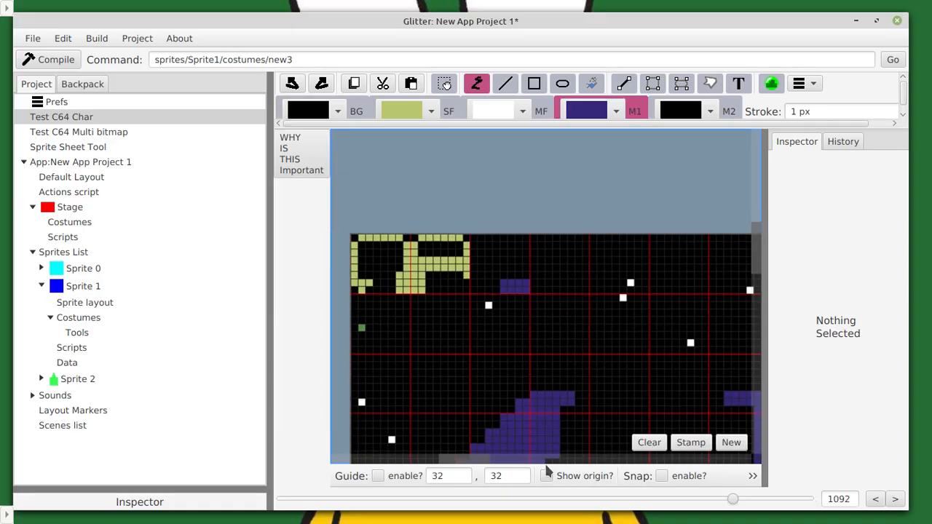
Extend the dark blue M1 stroke across the full width of the third character cell near its bottom
scroll(539, 433, down, 2)
scroll(539, 419, up, 4)
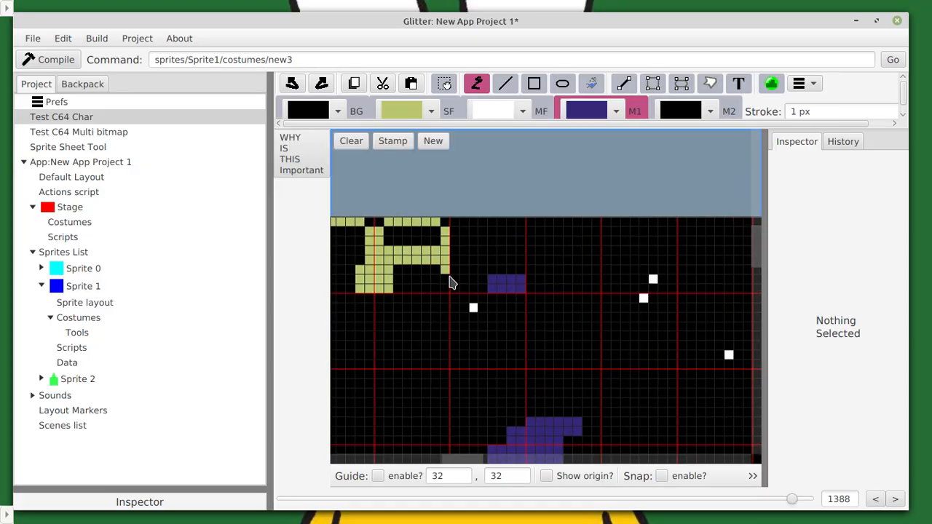
mouse_move(452, 281)
mouse_down()
mouse_move(478, 293)
mouse_move(483, 281)
mouse_up()
Set the M2 colour to dark red and scribble arch shapes in the first row's third and fourth character cells
click(684, 109)
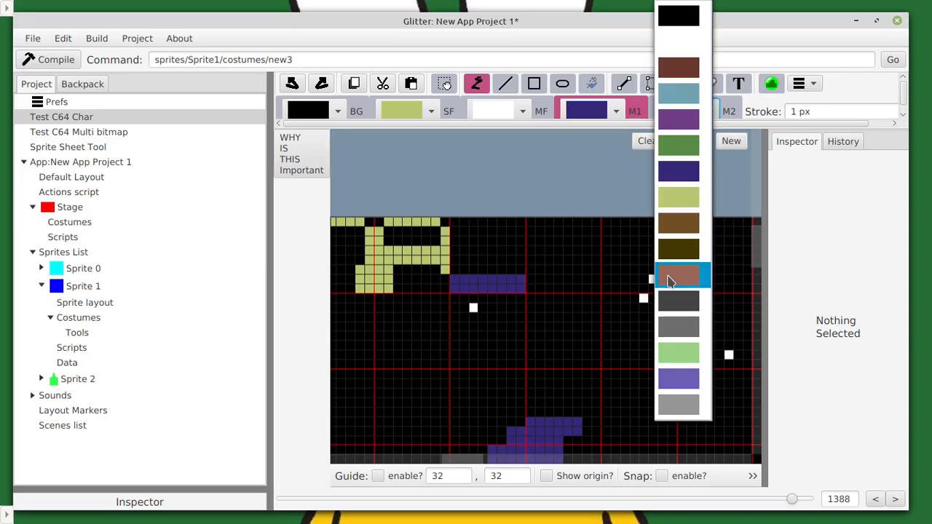
click(671, 67)
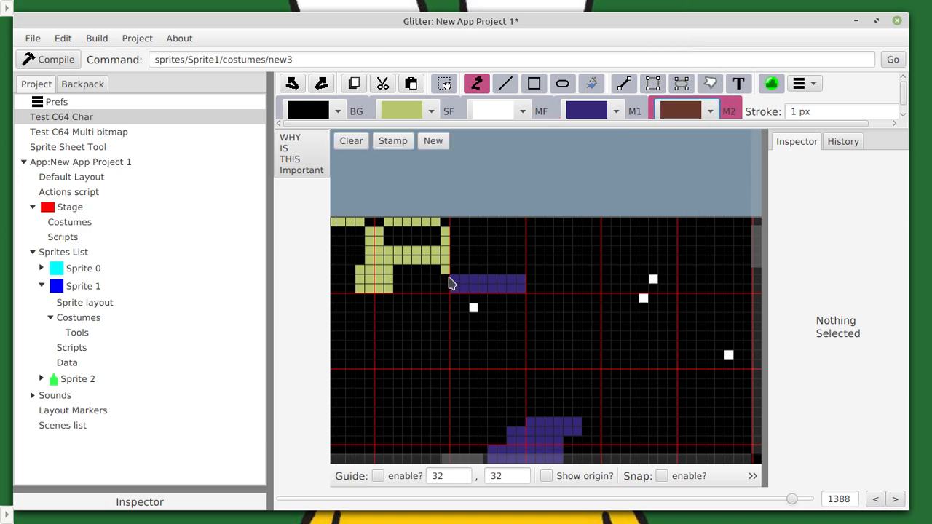
drag(459, 271, 458, 254)
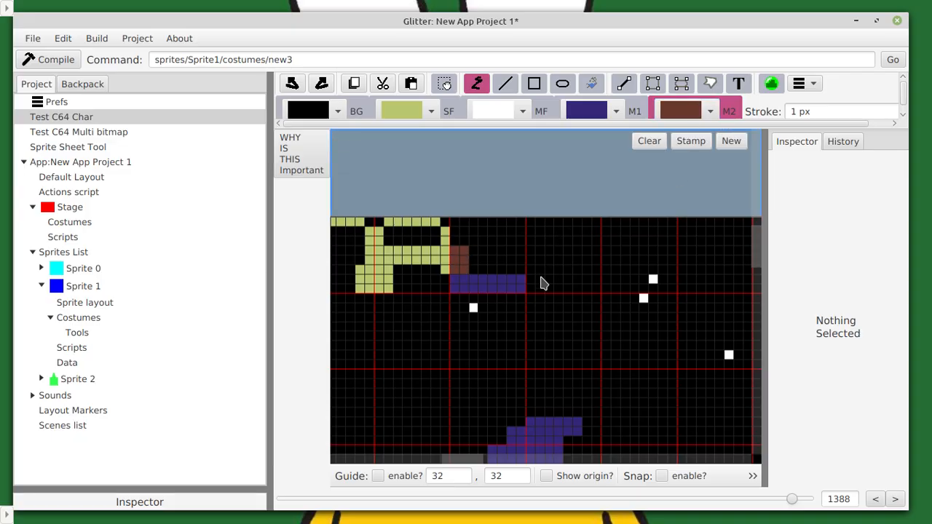
drag(515, 280, 518, 249)
click(460, 241)
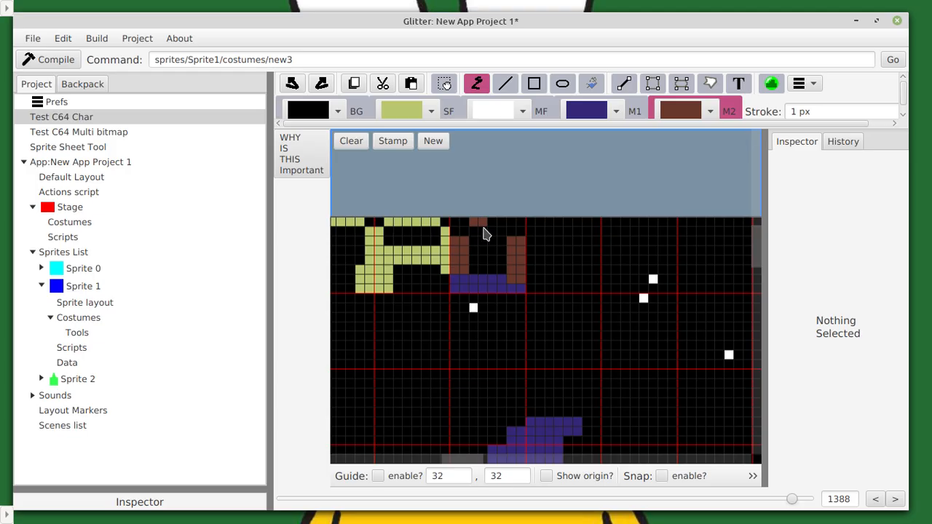
drag(481, 228, 502, 228)
mouse_move(537, 254)
mouse_down()
mouse_move(543, 283)
mouse_move(590, 250)
mouse_move(585, 229)
mouse_move(547, 233)
mouse_move(542, 255)
mouse_move(541, 245)
mouse_up()
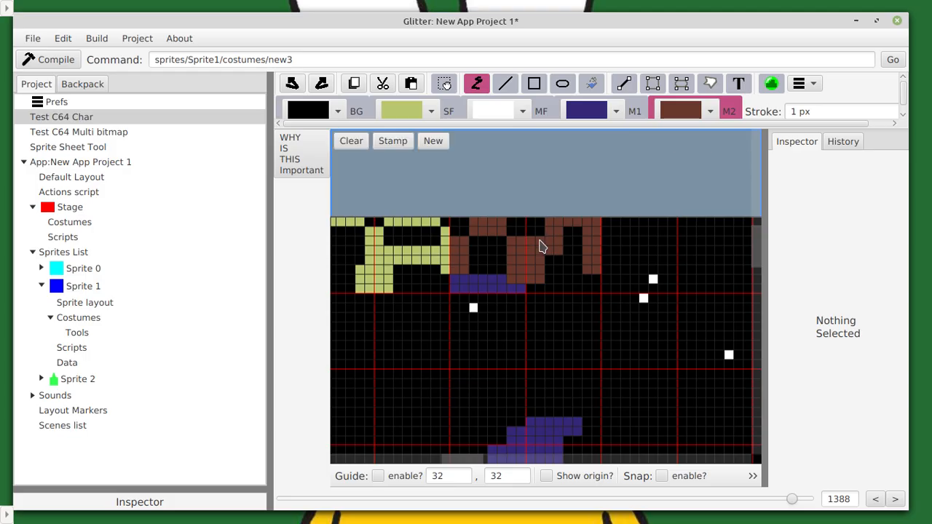
Set the MF colour to light blue and paint short marks in the first row's third, fourth and fifth cells
click(508, 120)
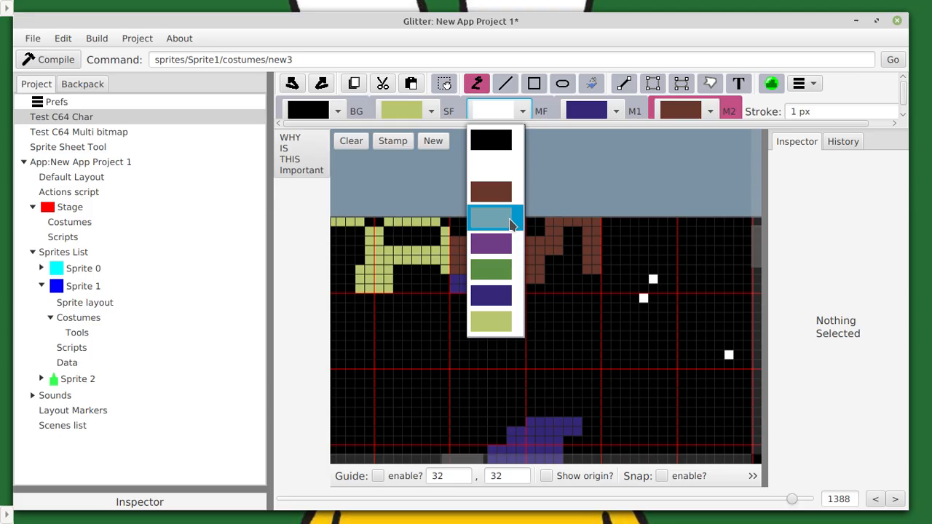
click(510, 224)
click(497, 240)
click(497, 259)
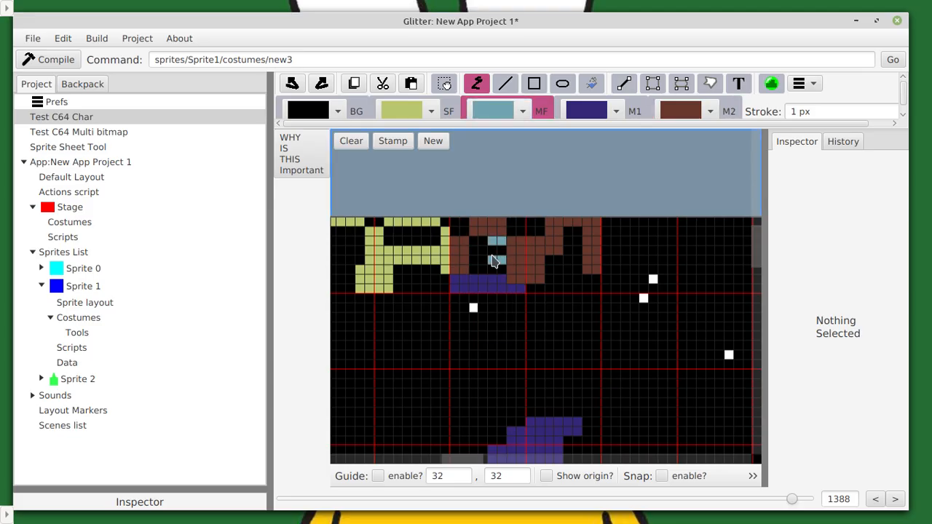
click(573, 269)
click(572, 251)
mouse_move(660, 252)
mouse_down()
mouse_move(632, 255)
mouse_move(631, 271)
mouse_up()
click(649, 279)
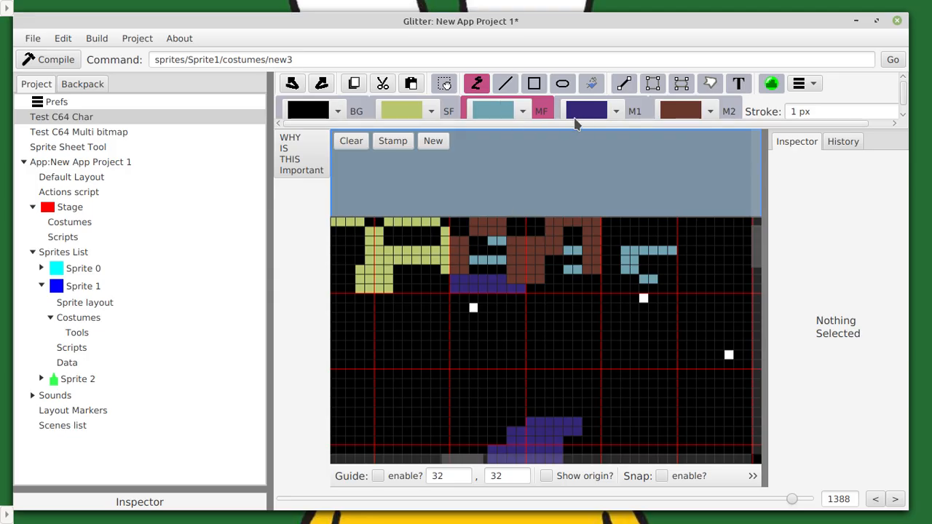
Set the MF colour to green and fill the inside of the third character cell's arch
click(511, 115)
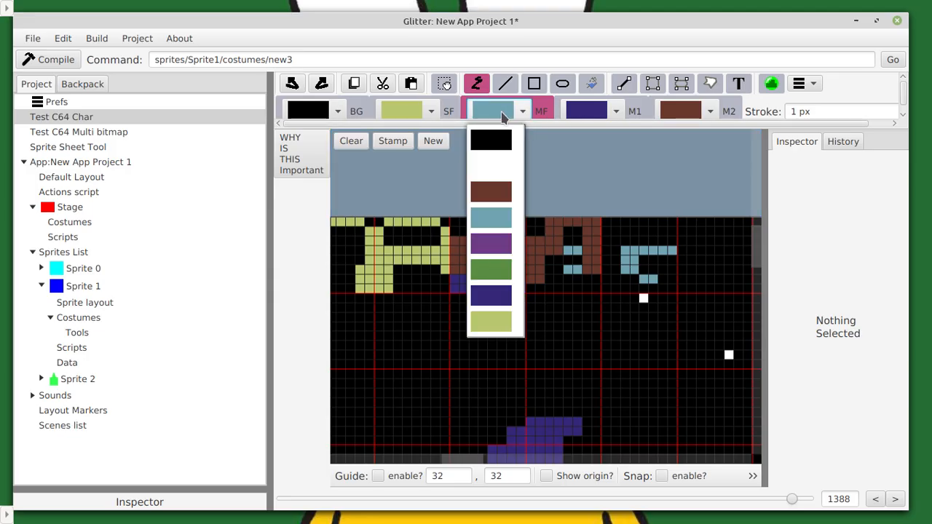
click(500, 274)
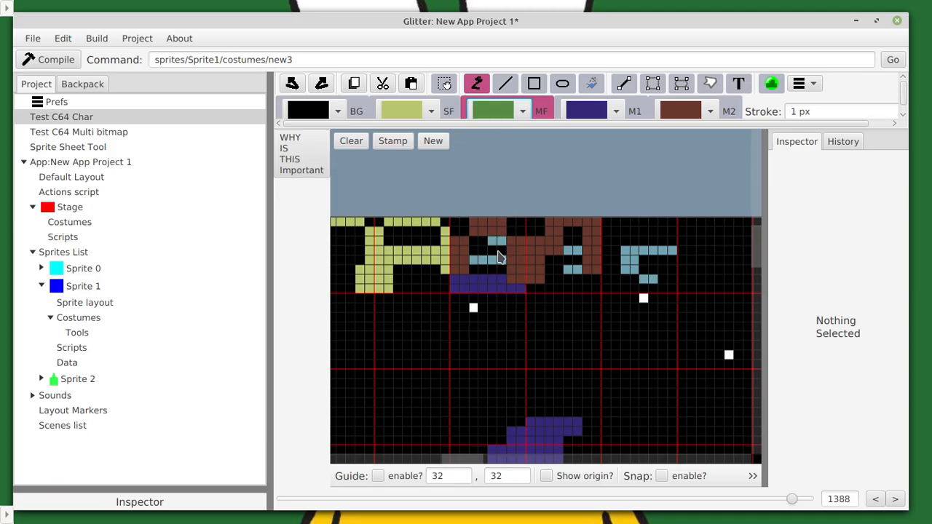
click(490, 250)
click(478, 249)
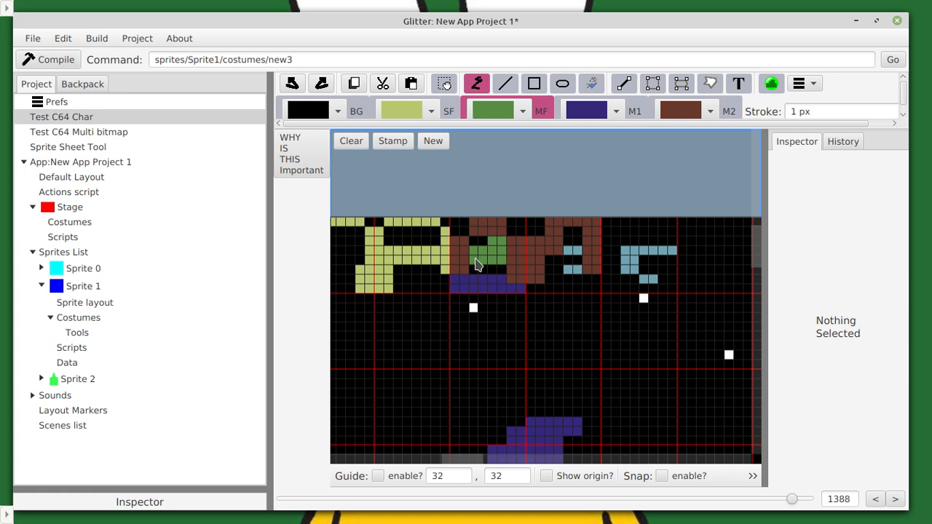
drag(480, 244, 472, 239)
drag(492, 277, 483, 270)
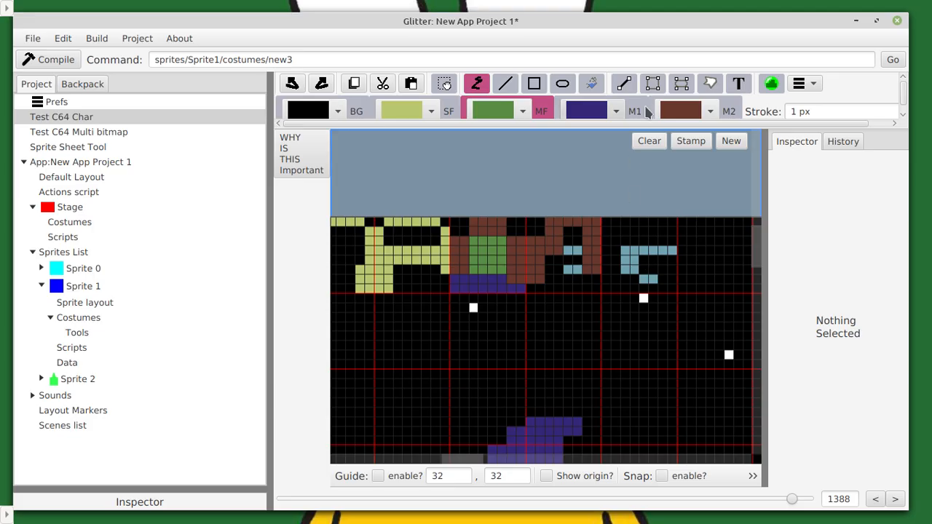
Set the M1 colour to light green and paint one pixel near the third cell's upper-left corner
click(581, 112)
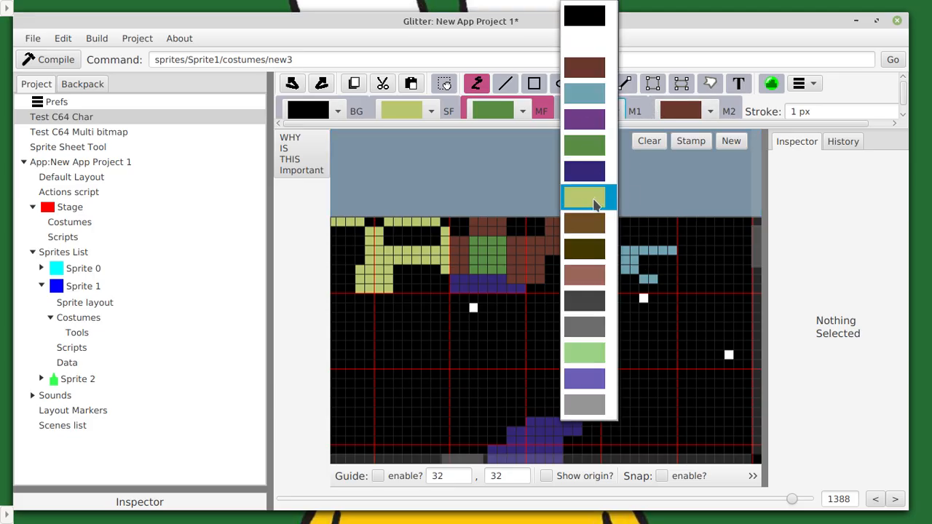
click(583, 353)
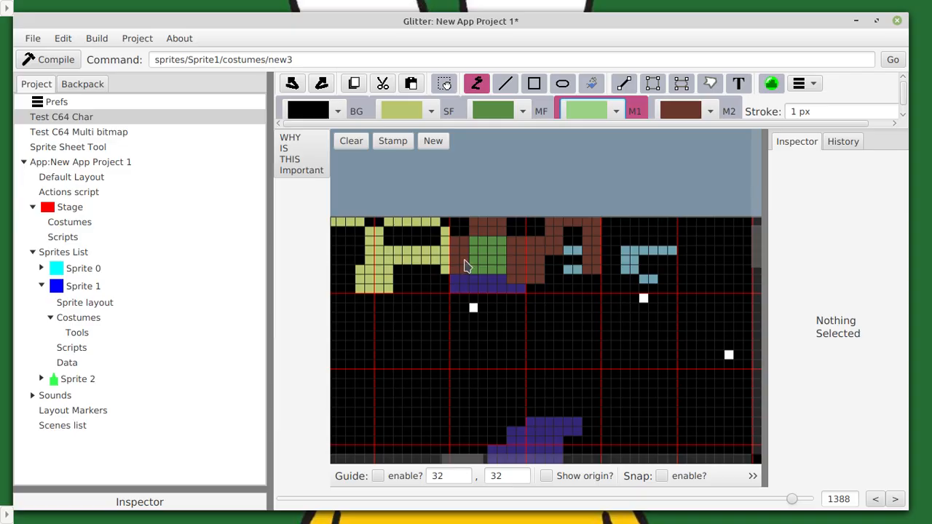
click(460, 233)
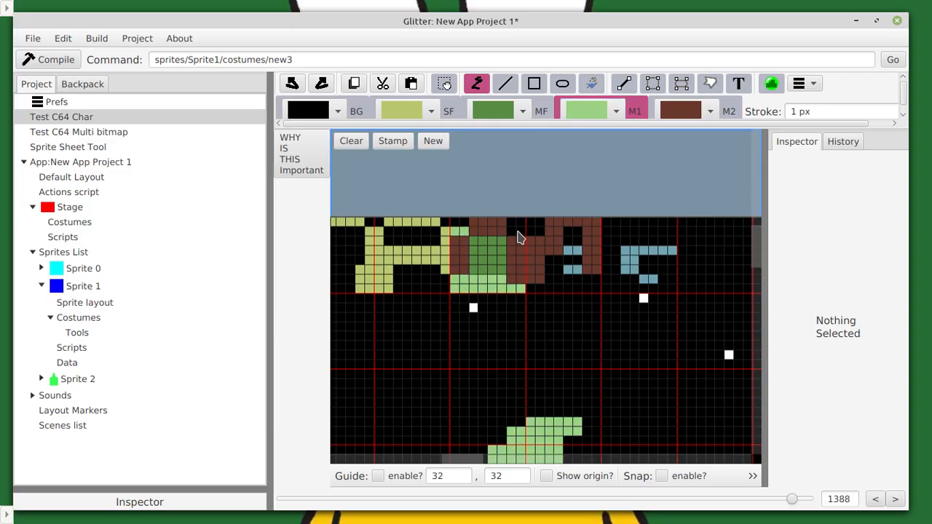
Set the M2 colour to purple and paint one pixel near the third cell's upper-right corner
click(690, 111)
click(676, 150)
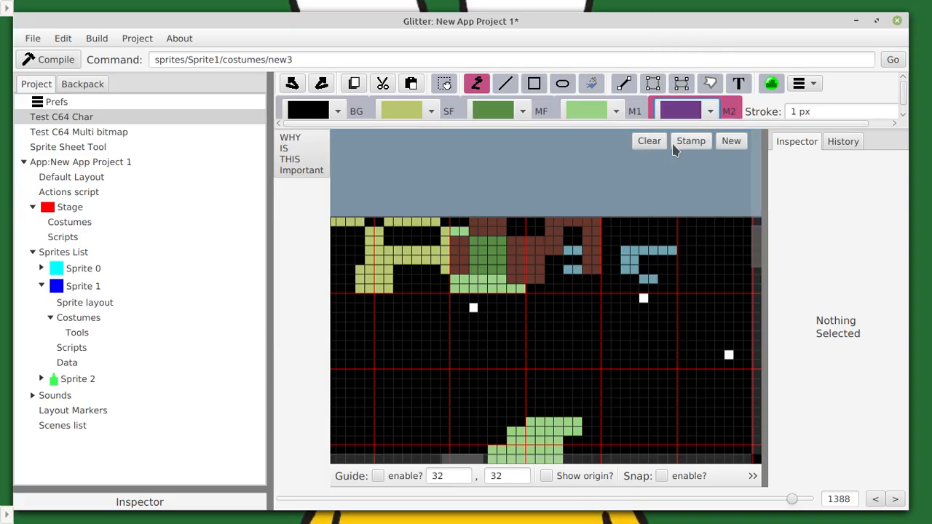
click(521, 237)
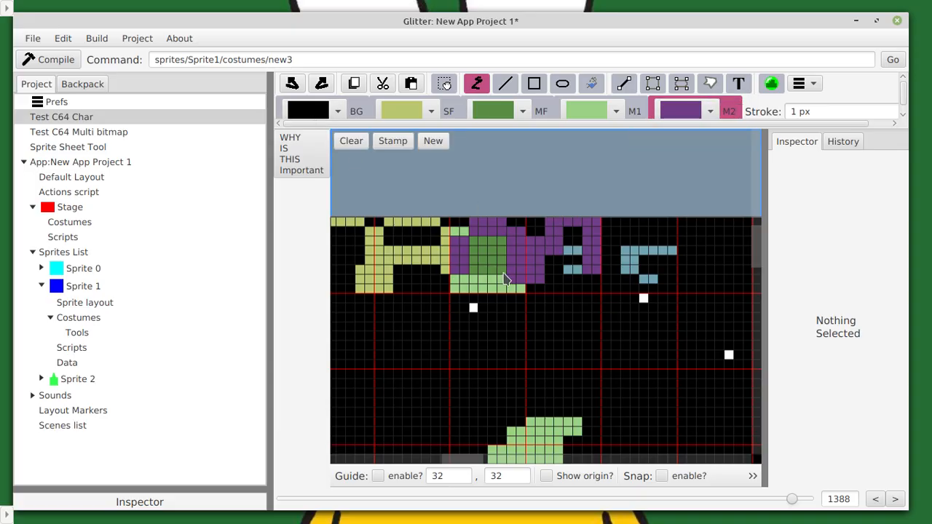
Try light red as the BG colour of the whole picture and return it to black
click(322, 111)
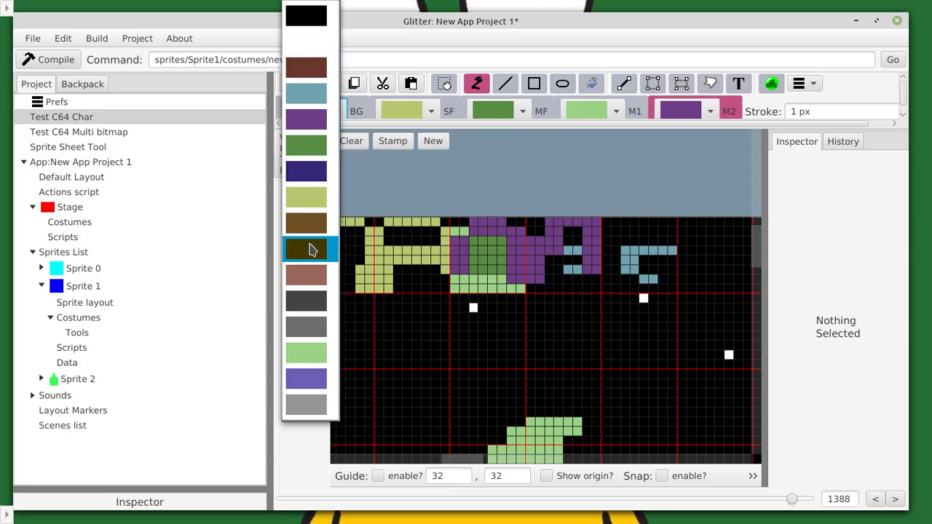
click(309, 275)
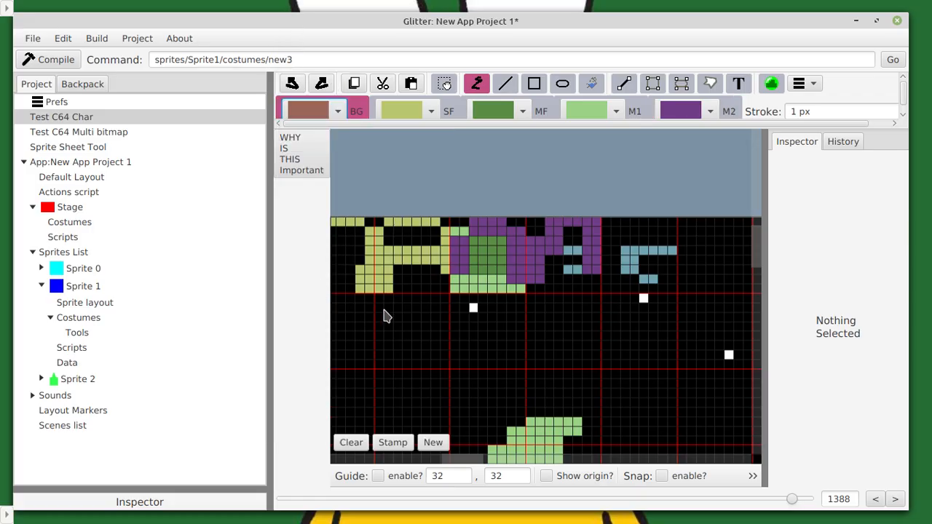
scroll(422, 313, down, 5)
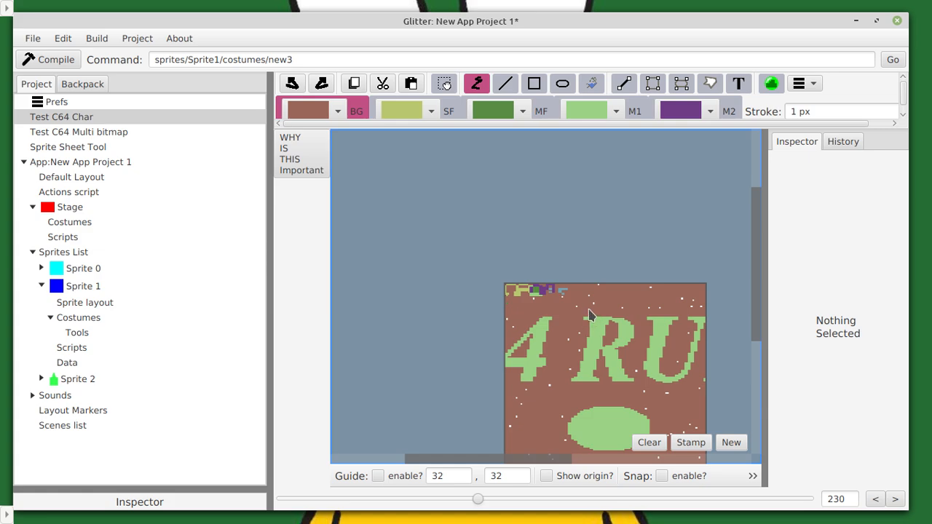
scroll(473, 296, up, 4)
click(325, 110)
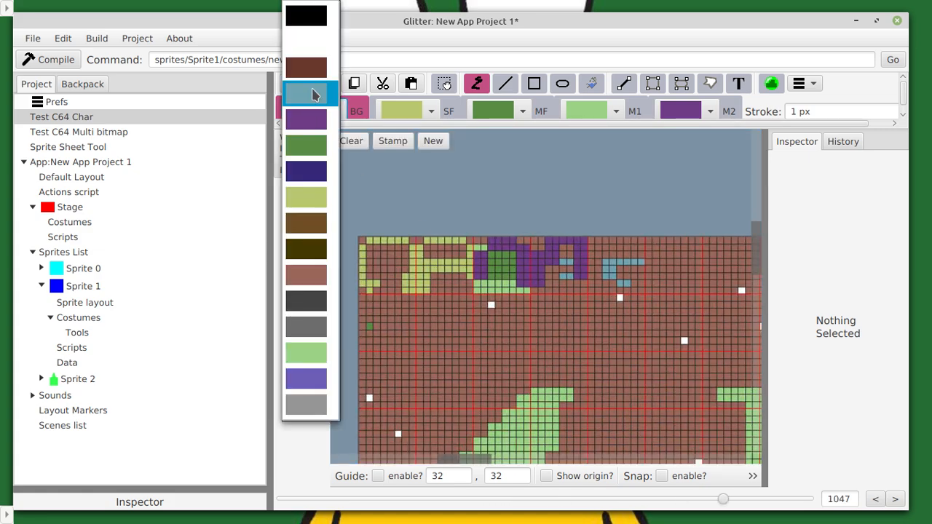
click(311, 23)
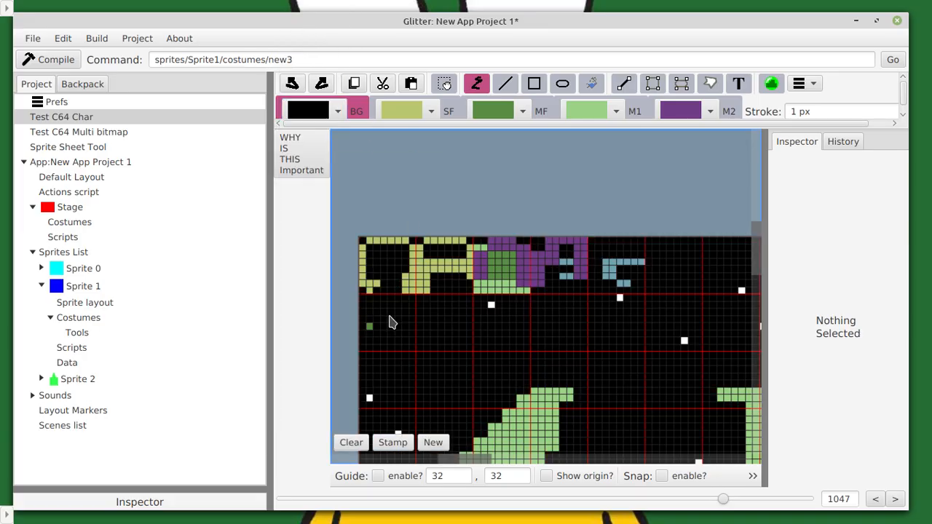
Compare the colours offered for SF with those offered for MF
scroll(408, 299, up, 3)
scroll(500, 277, up, 3)
scroll(386, 230, down, 3)
scroll(406, 244, up, 2)
scroll(436, 258, down, 2)
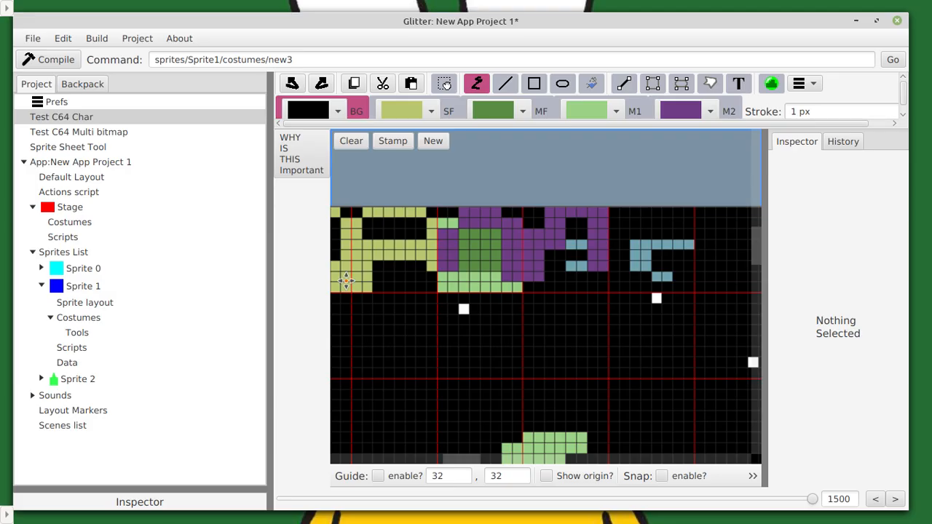
drag(347, 280, 492, 310)
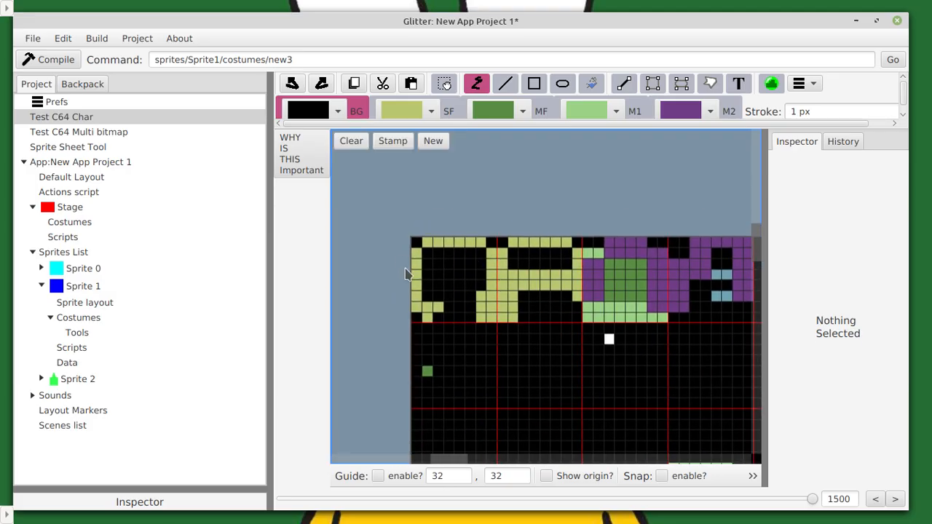
click(393, 111)
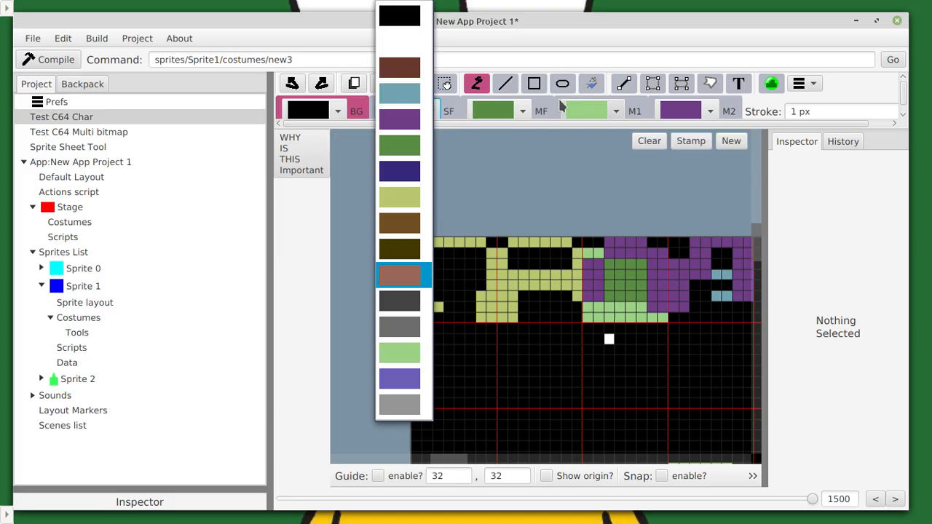
click(543, 32)
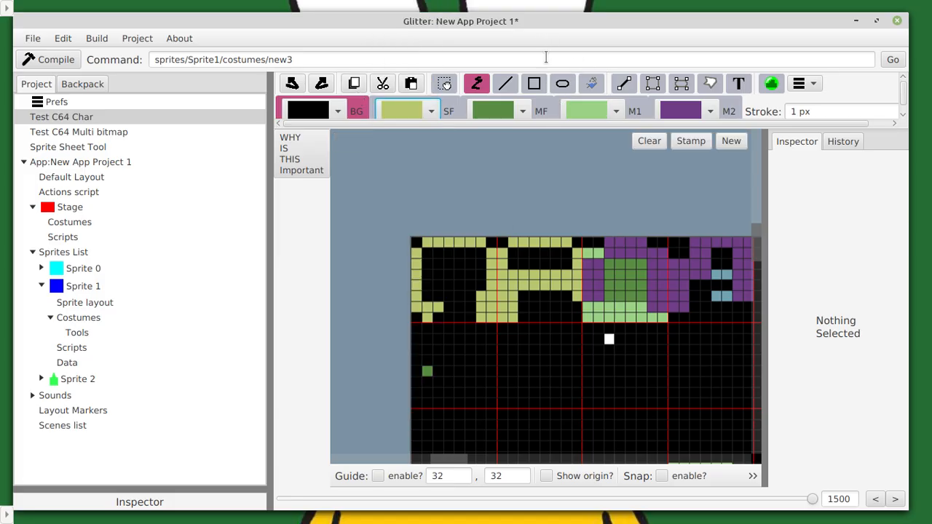
click(489, 111)
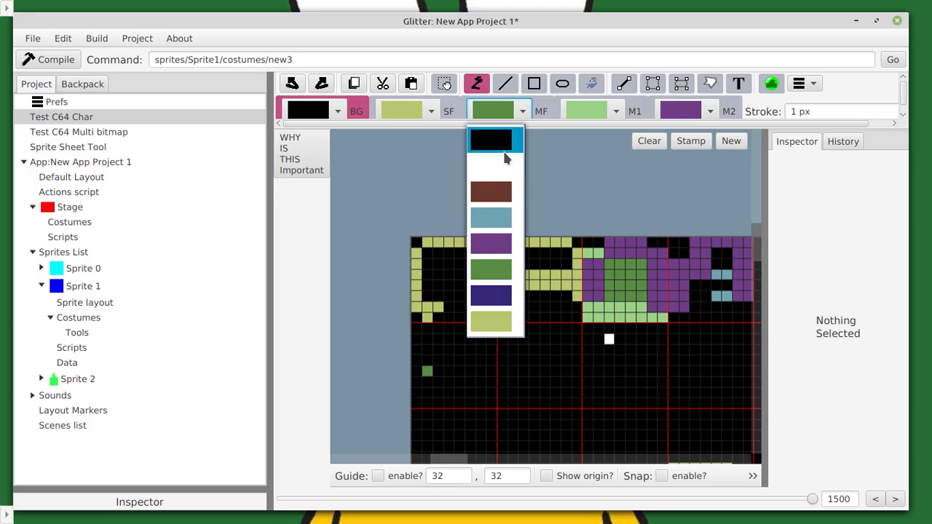
click(392, 22)
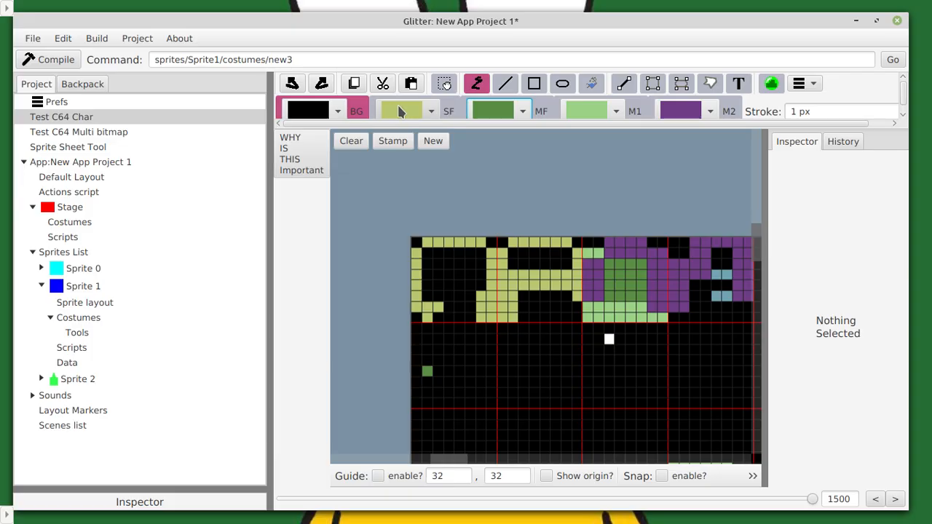
Set the MF colour to dark red and paint one multicolour pixel inside the first character cell
click(486, 111)
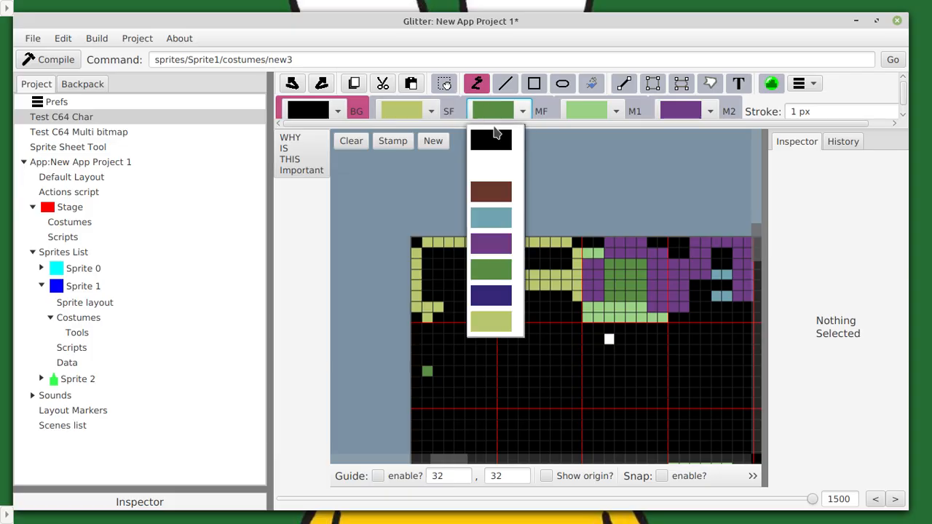
click(494, 193)
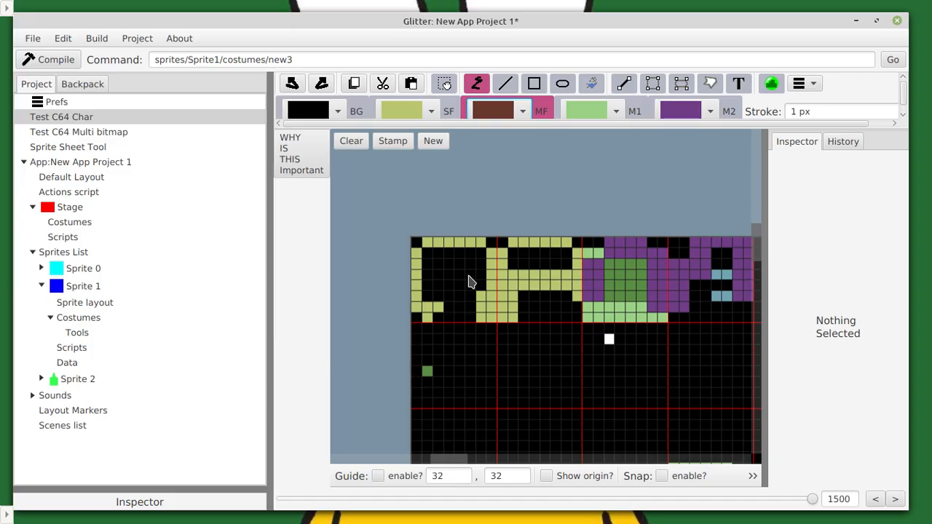
click(435, 276)
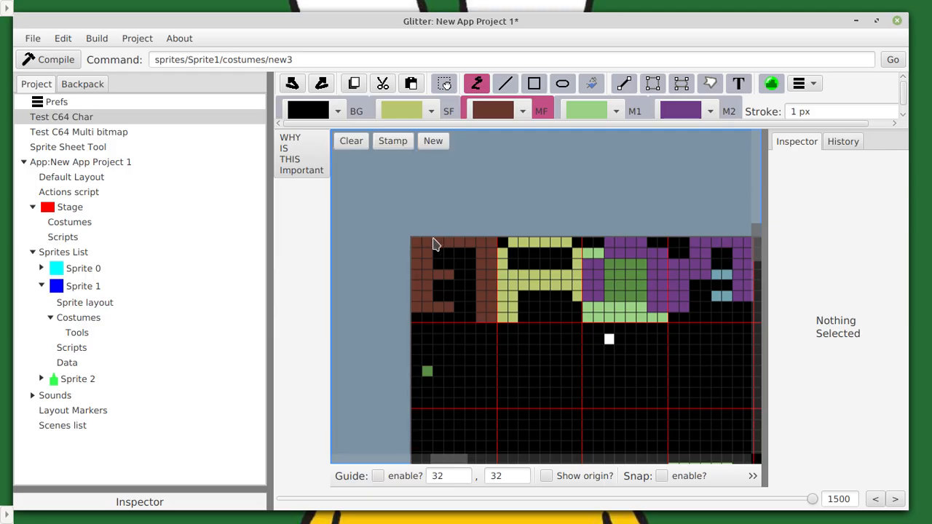
Set the SF colour to yellow-green and paint a pixel inside the first character cell
click(431, 111)
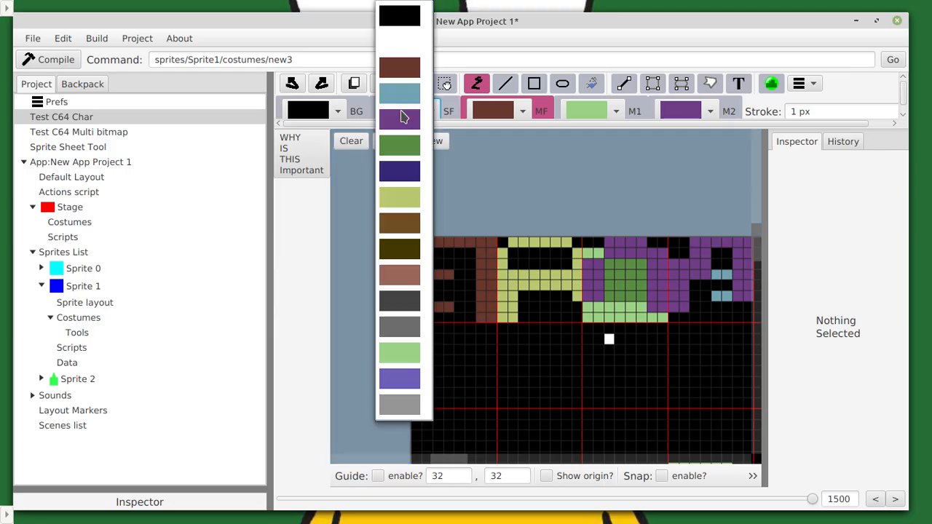
click(403, 196)
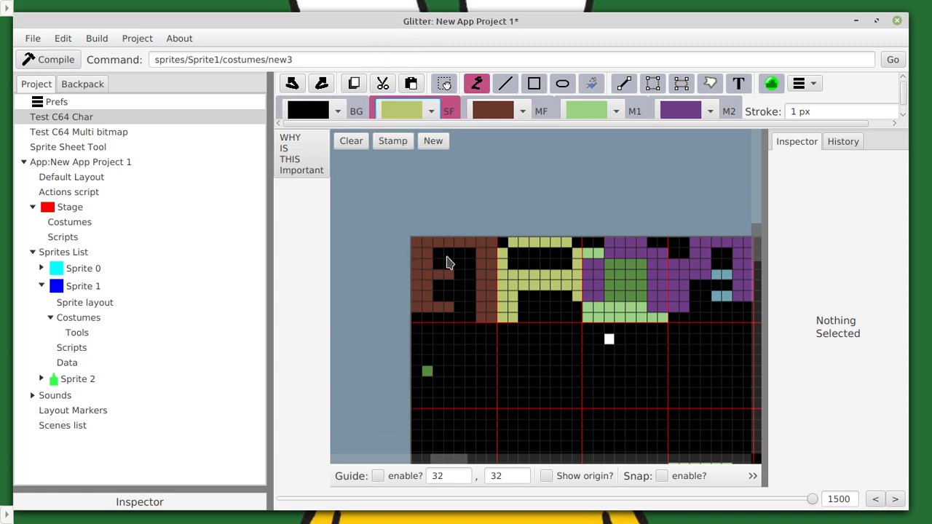
click(444, 262)
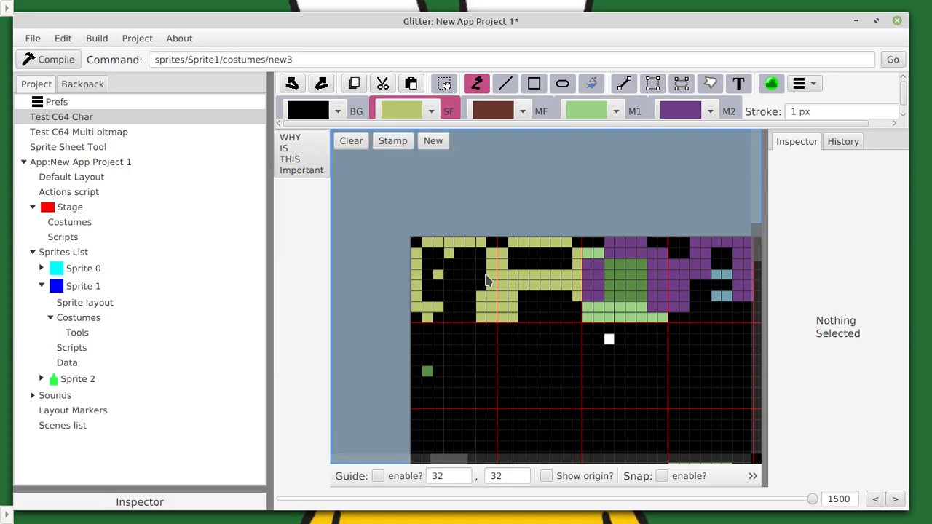
Paint yellow-green SF strokes and pixels inside the first, third and fourth character cells of the first row
mouse_move(450, 285)
mouse_down()
mouse_move(462, 302)
mouse_move(478, 275)
mouse_up()
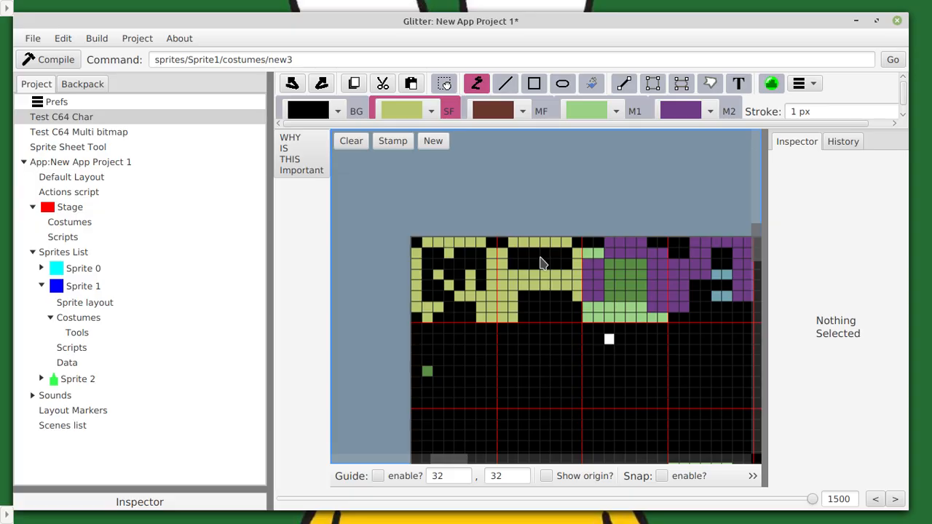
key(ctrl+z)
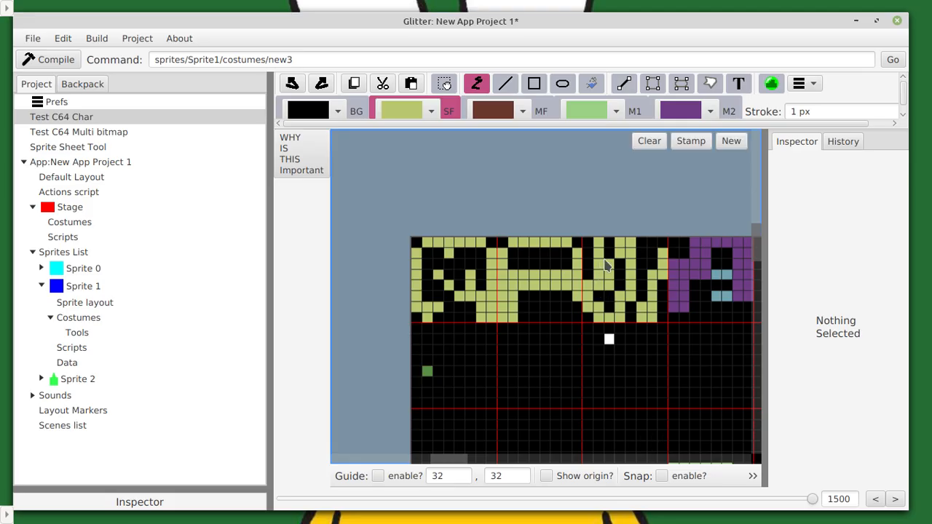
scroll(612, 290, down, 1)
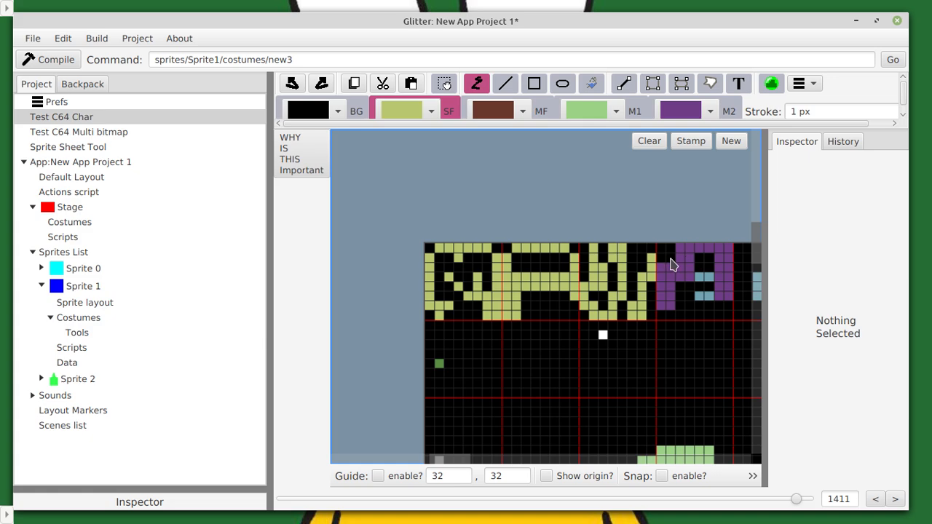
scroll(558, 303, up, 1)
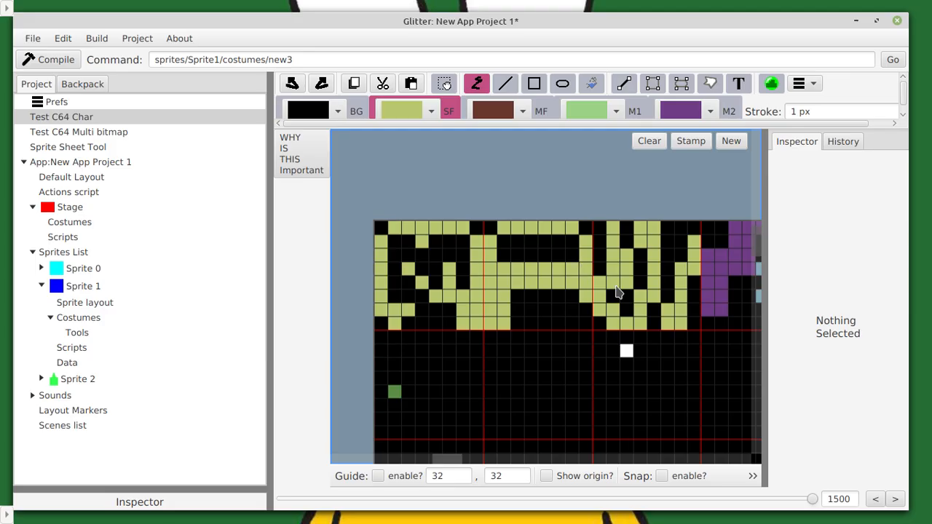
scroll(612, 285, down, 2)
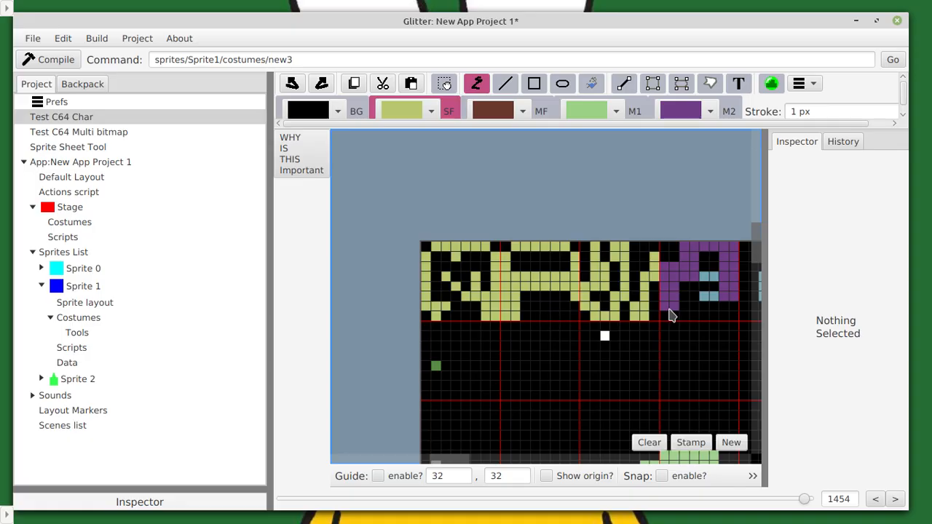
click(678, 260)
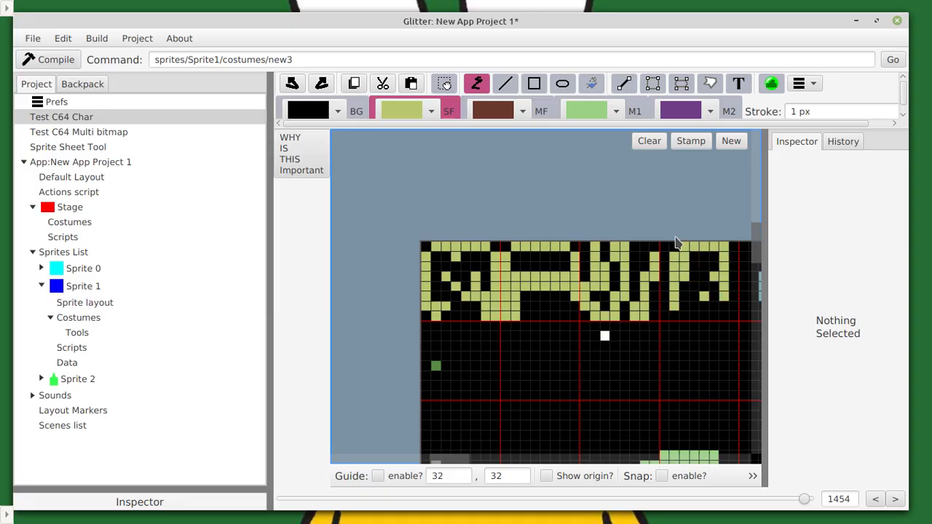
Paint dark red MF pixels inside the fourth character cell and one inside the third cell of the second row
click(493, 119)
click(492, 194)
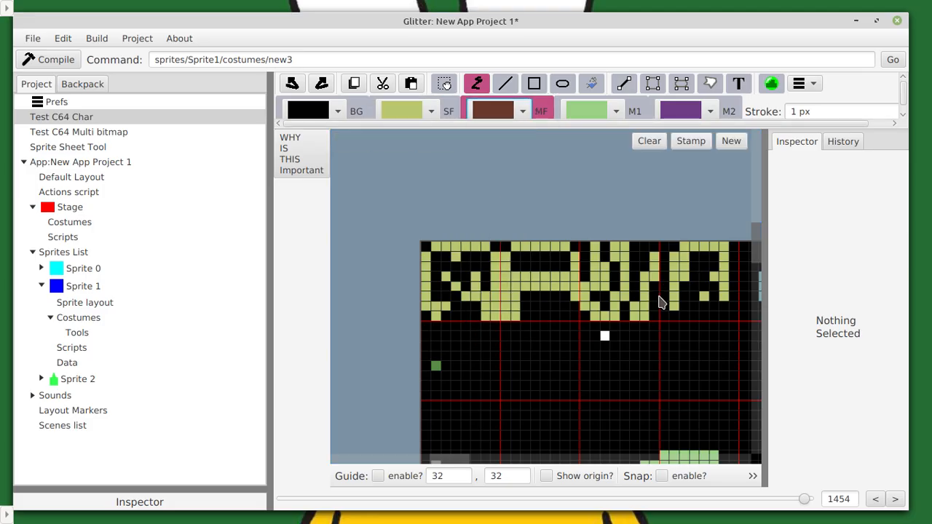
click(692, 312)
click(708, 309)
drag(707, 323, 688, 321)
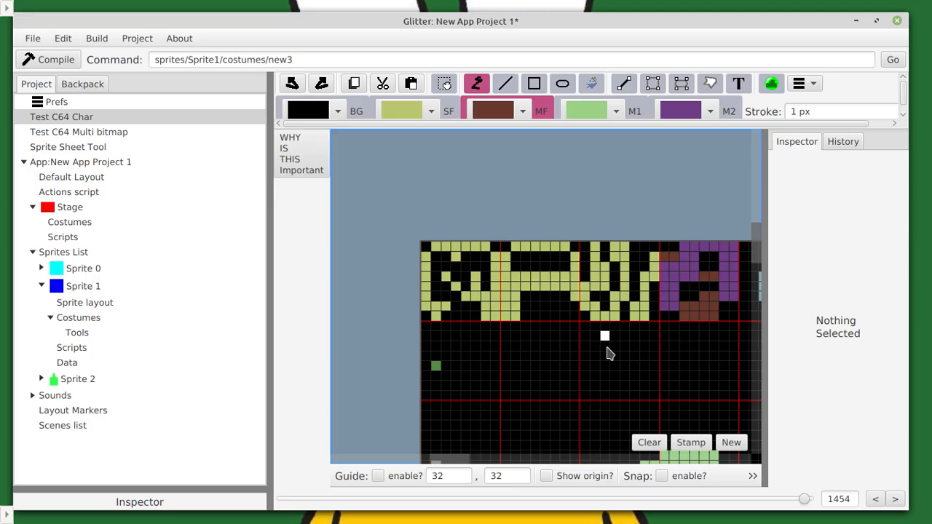
click(617, 377)
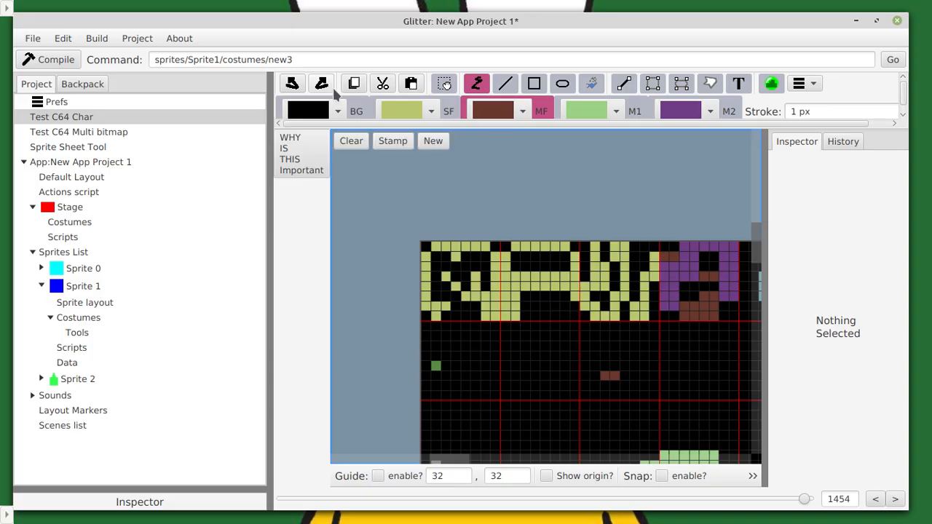
Set the SF colour to green and paint three pixels inside the first cell of the second row
click(413, 113)
click(408, 145)
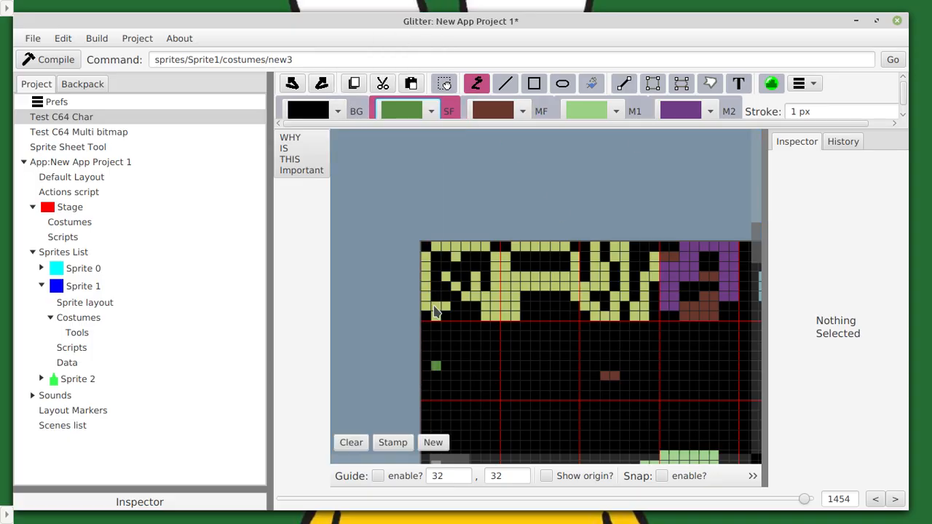
click(456, 365)
click(455, 335)
click(436, 386)
Choose dark red for MF and paint one multicolour pixel inside the first cell of the second row
click(525, 110)
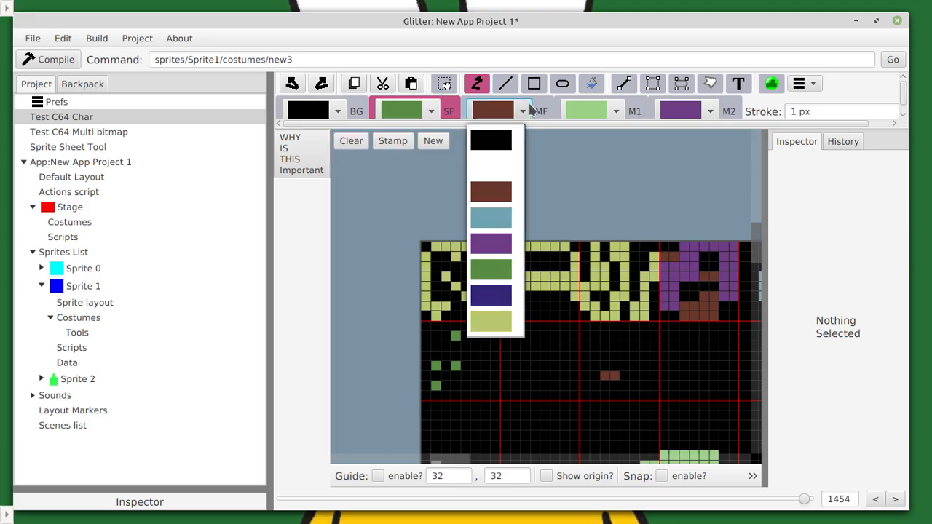
click(493, 191)
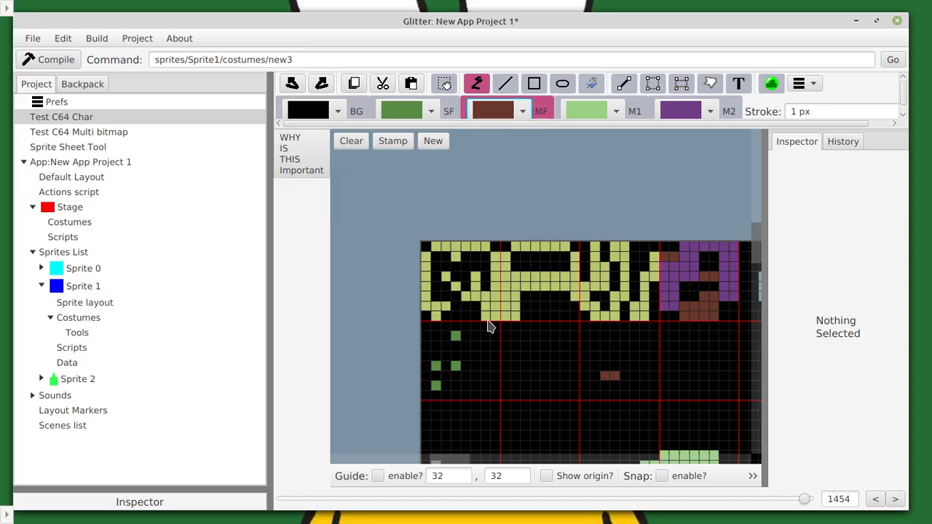
click(487, 377)
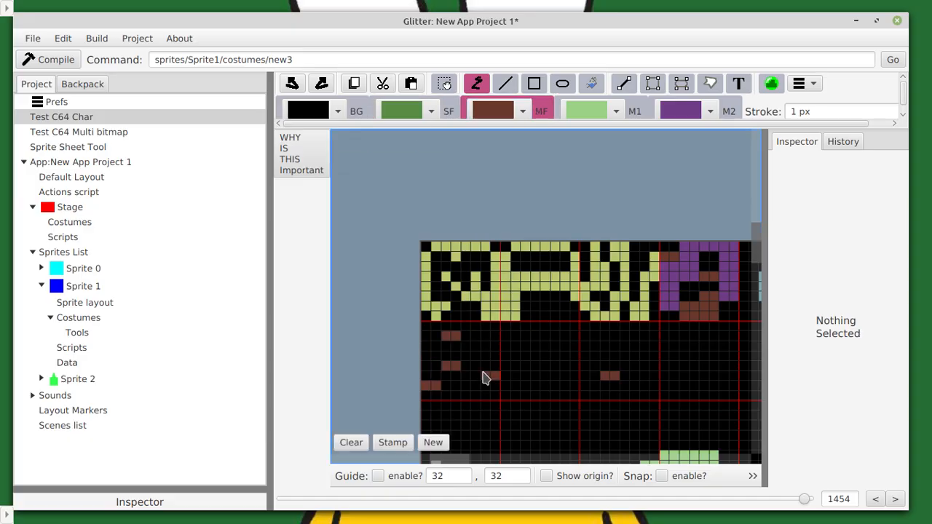
Examine the whole character picture, including the green ellipse and lettering, at several magnifications
scroll(477, 387, down, 3)
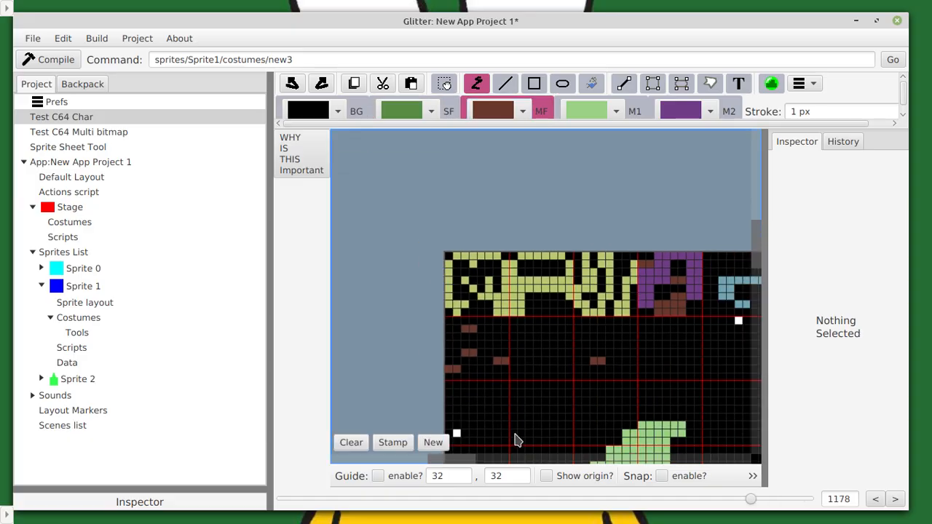
scroll(510, 439, down, 3)
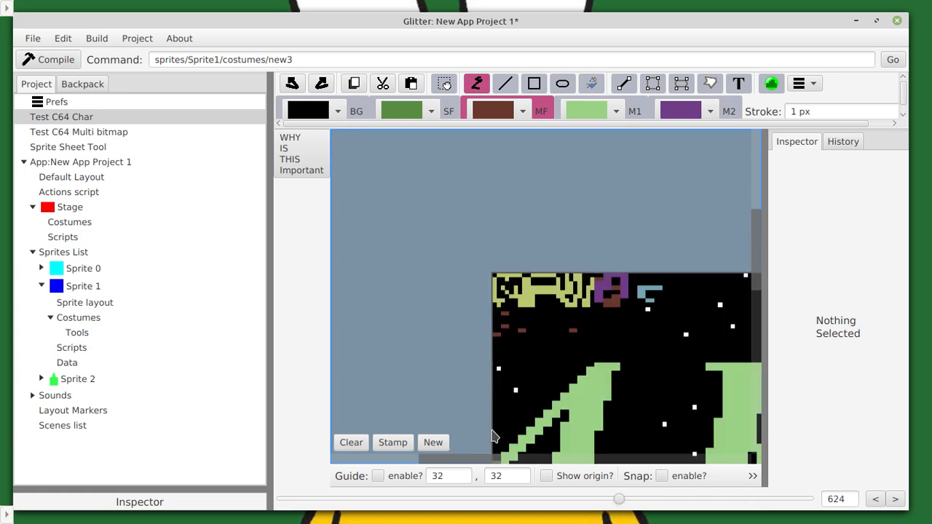
scroll(493, 435, down, 3)
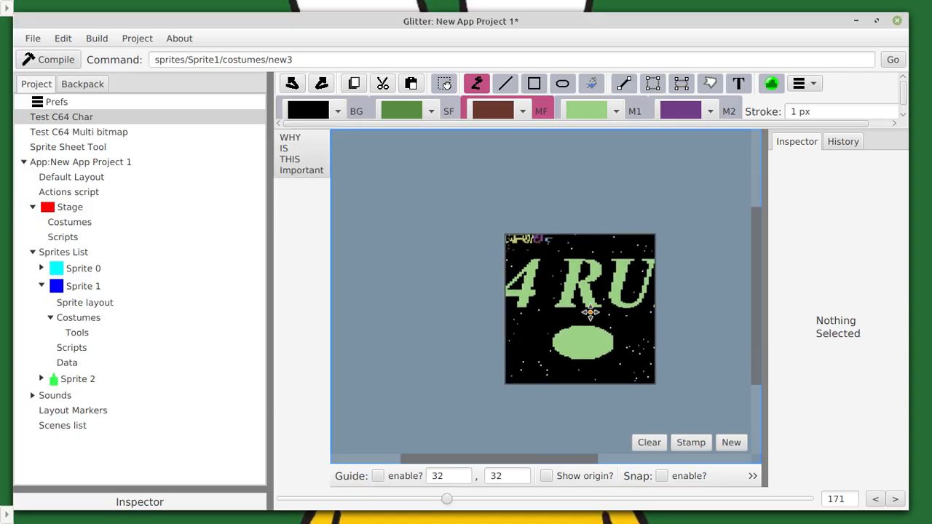
scroll(597, 319, up, 5)
scroll(577, 305, down, 2)
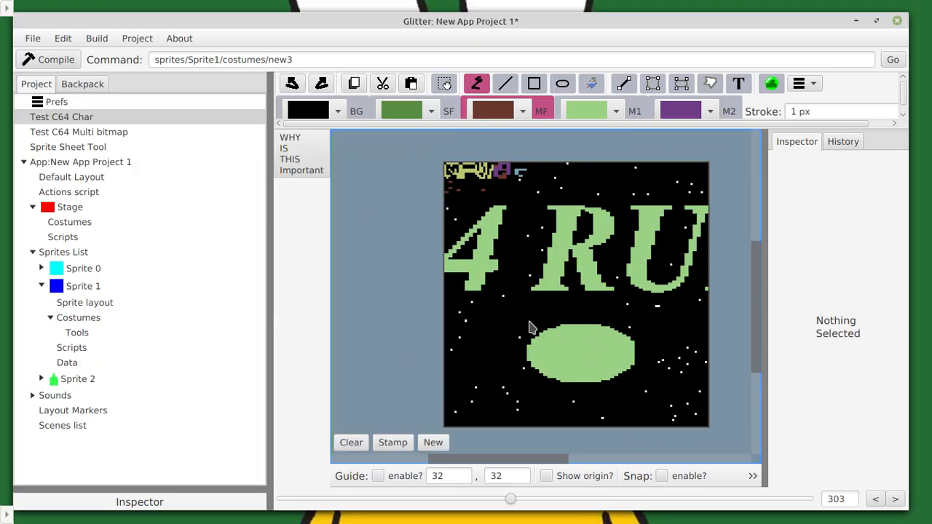
scroll(530, 327, up, 7)
drag(543, 377, 445, 140)
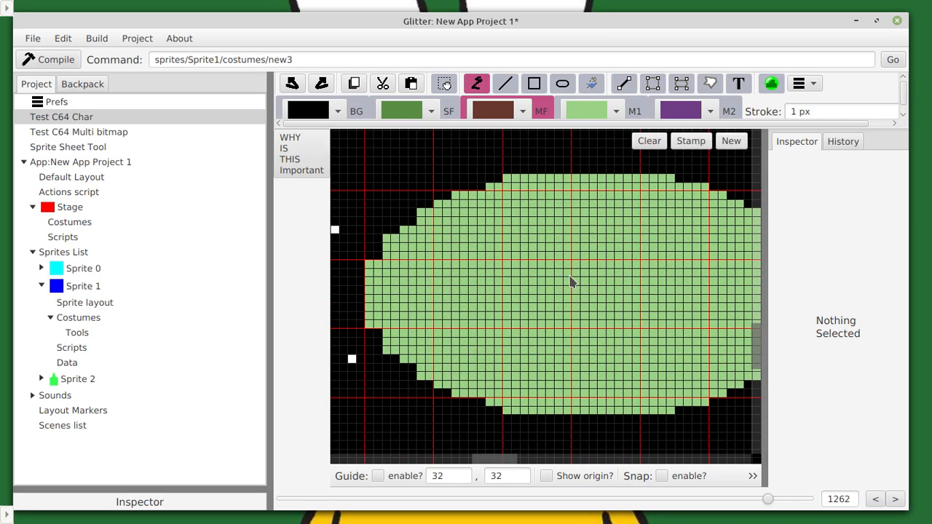
scroll(572, 280, down, 6)
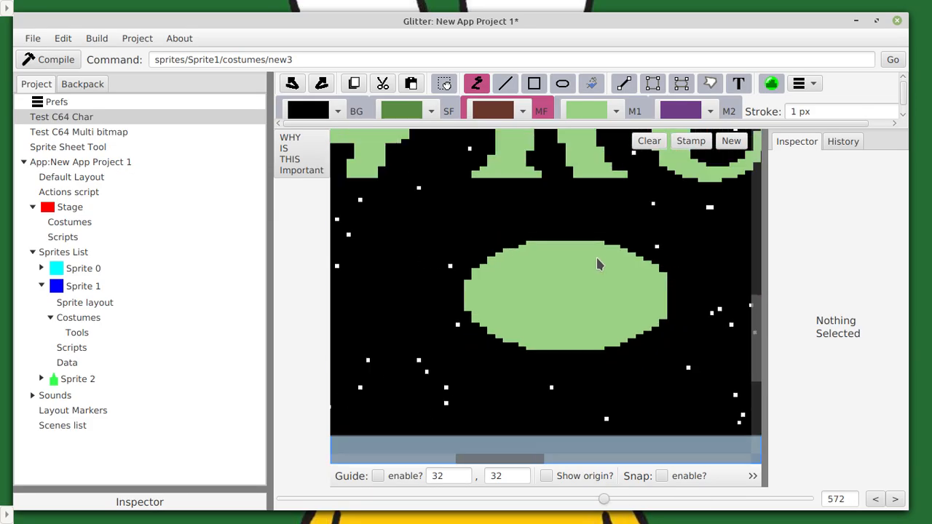
scroll(597, 260, down, 8)
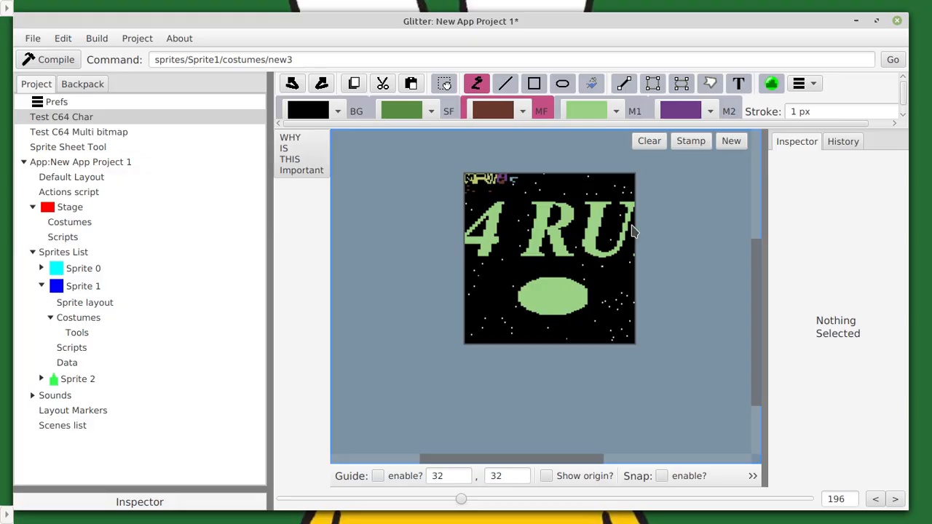
scroll(601, 246, up, 2)
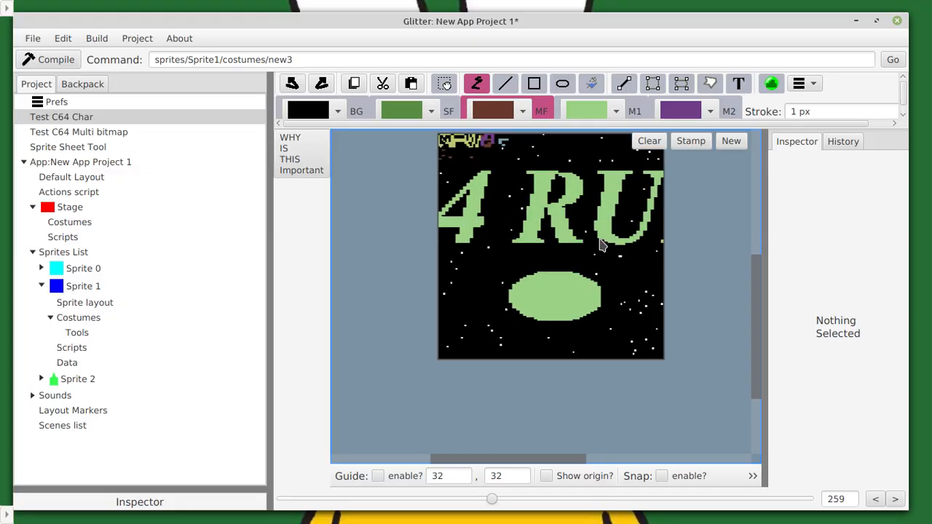
scroll(601, 245, up, 10)
scroll(584, 256, down, 3)
scroll(551, 271, down, 5)
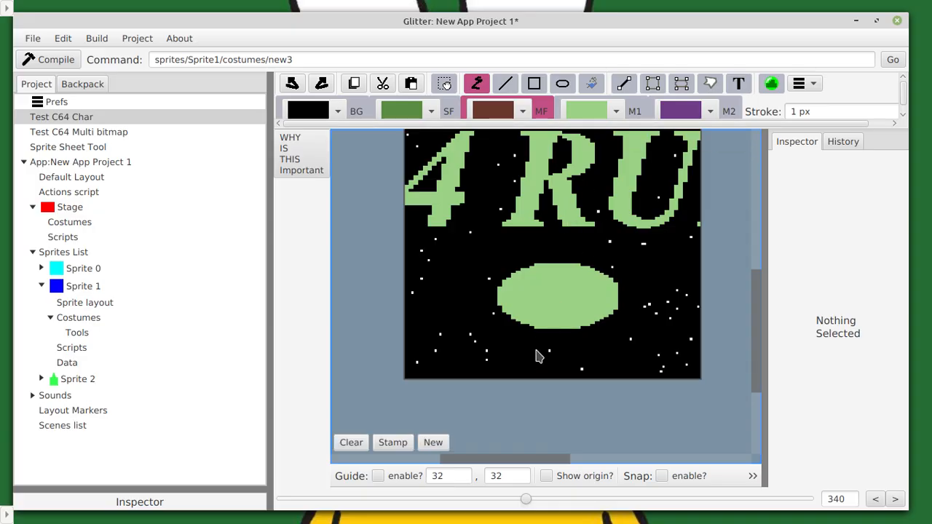
scroll(573, 287, up, 3)
drag(579, 274, 537, 418)
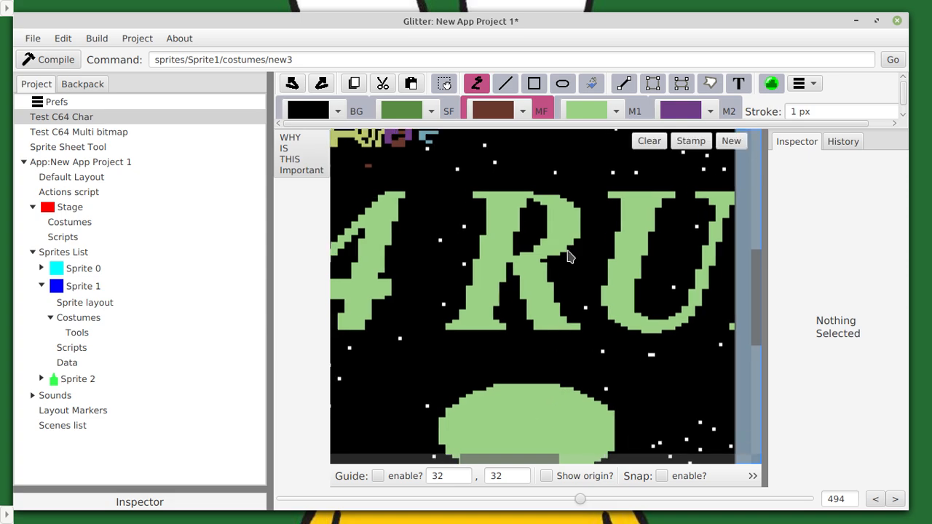
scroll(564, 233, down, 4)
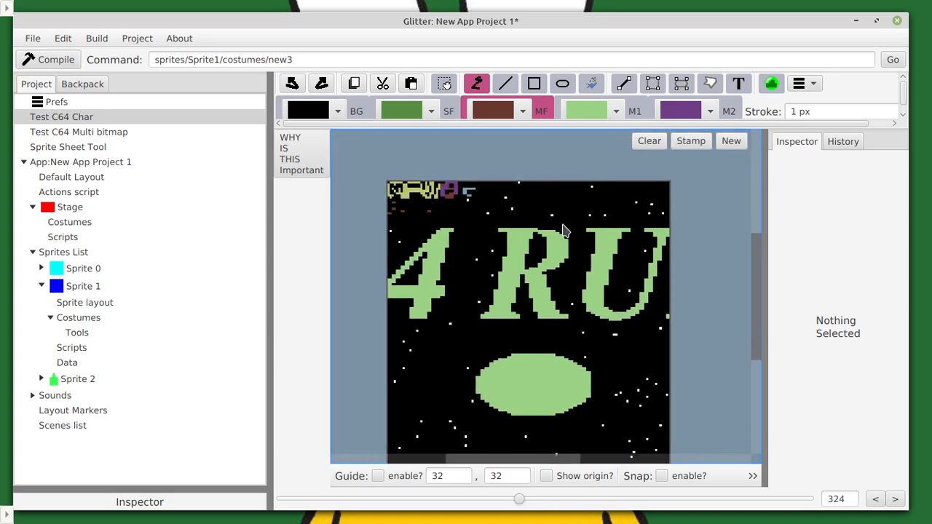
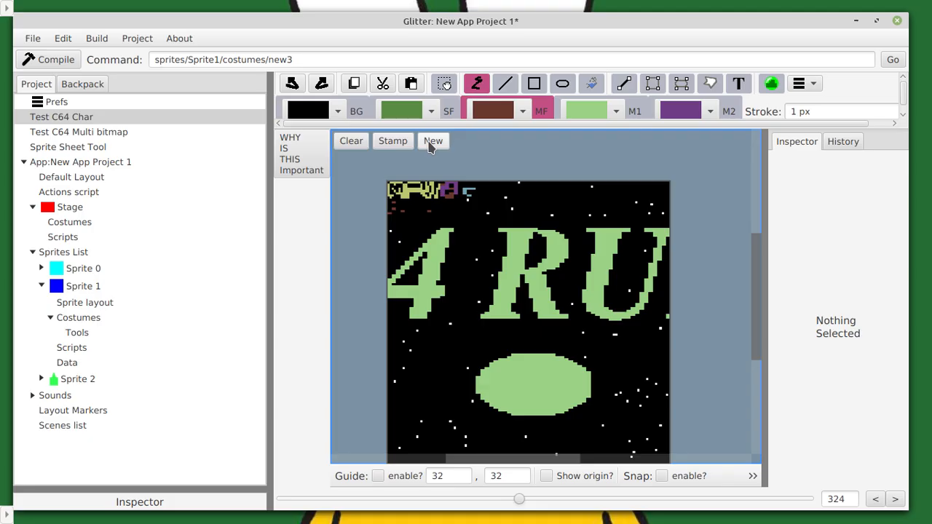
Inspect the green letter R and its surroundings close up, with and without the pixel grid
scroll(414, 267, up, 1)
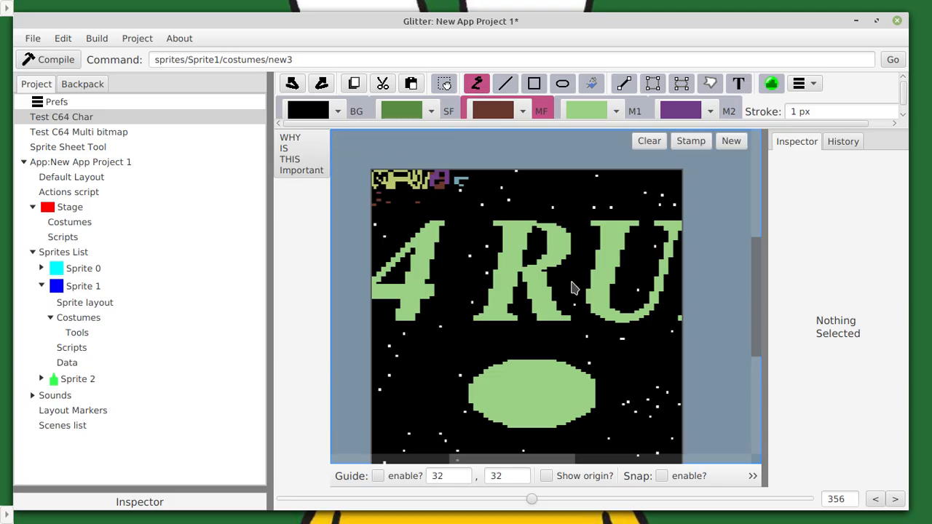
scroll(580, 267, up, 5)
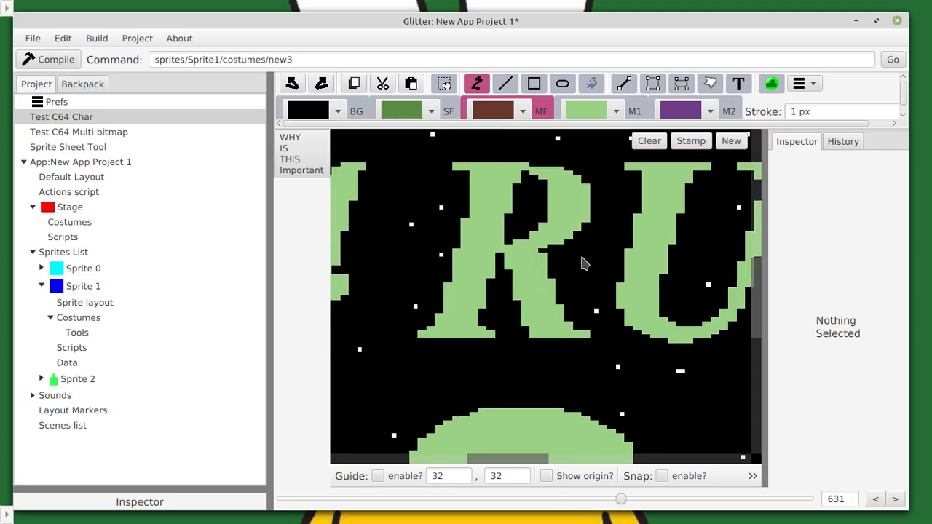
scroll(580, 266, down, 3)
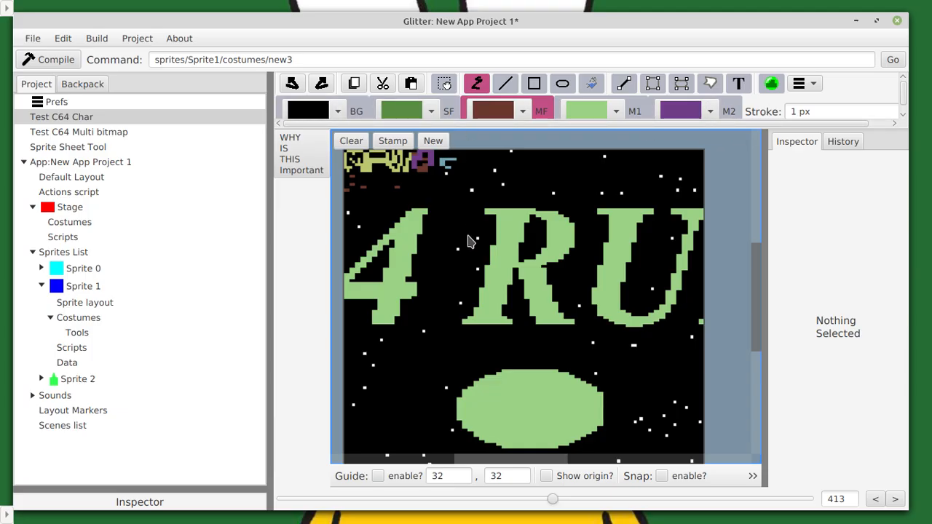
scroll(470, 237, up, 1)
scroll(493, 236, down, 2)
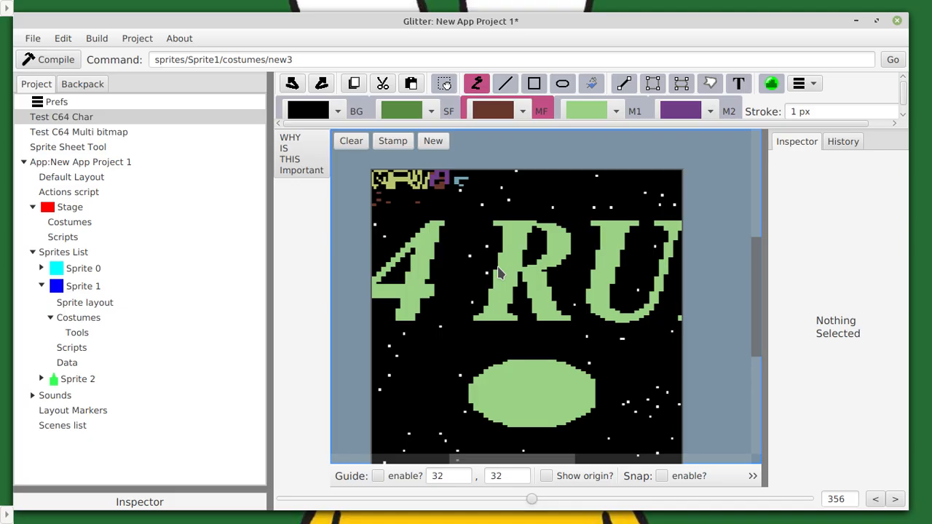
scroll(502, 284, up, 6)
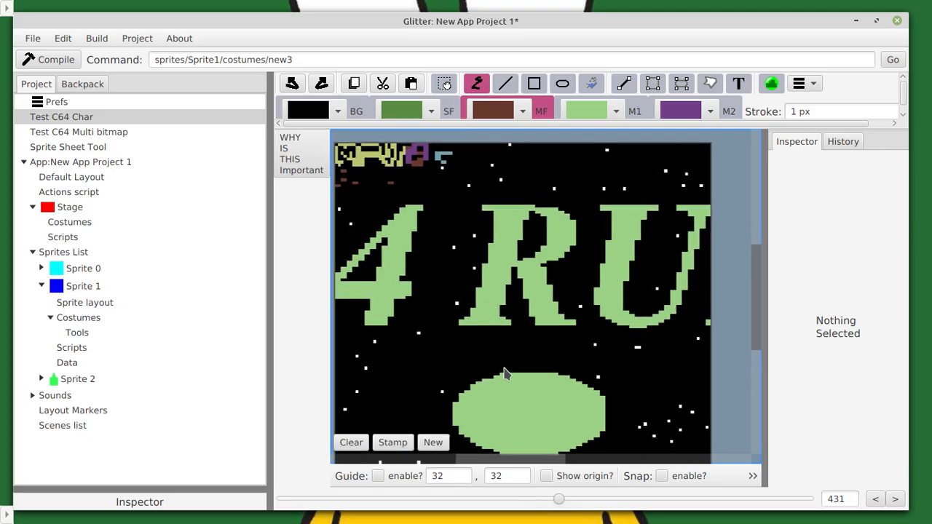
scroll(529, 368, up, 2)
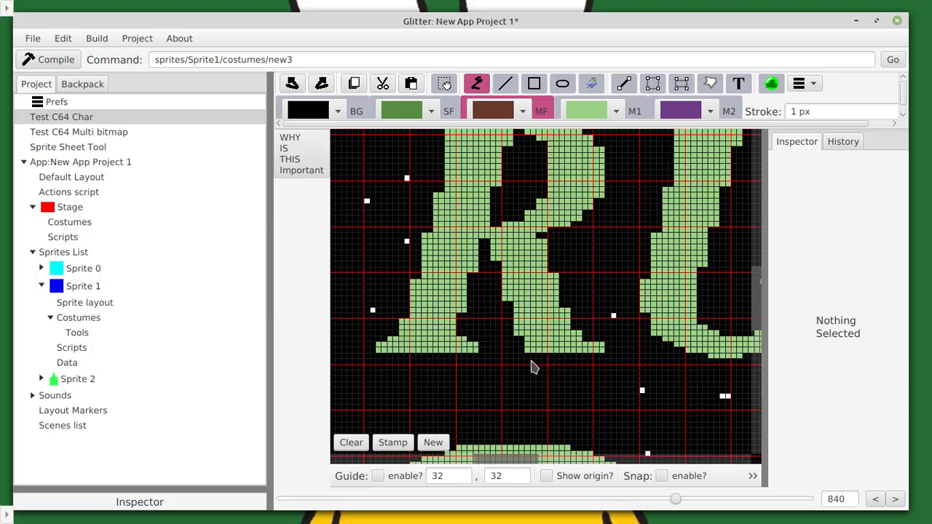
scroll(537, 366, up, 2)
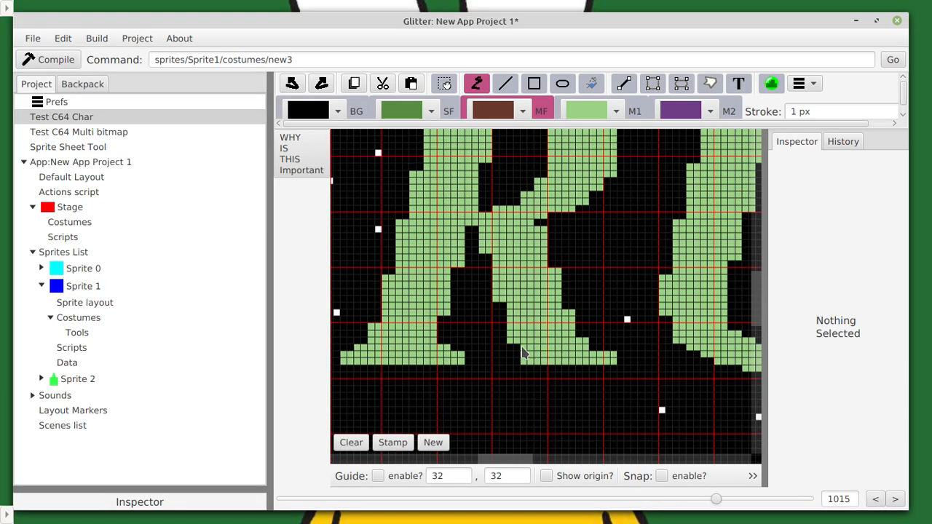
scroll(524, 353, down, 4)
scroll(531, 369, up, 1)
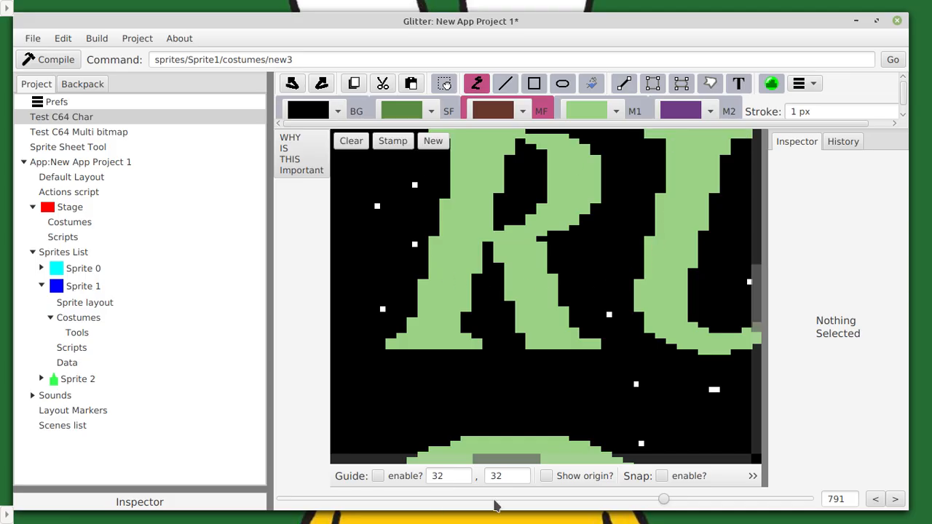
Open the Test C64 Multi bitmap and draw a wide dark red structured oval across the middle of the star-speckled picture
click(64, 132)
scroll(563, 316, up, 5)
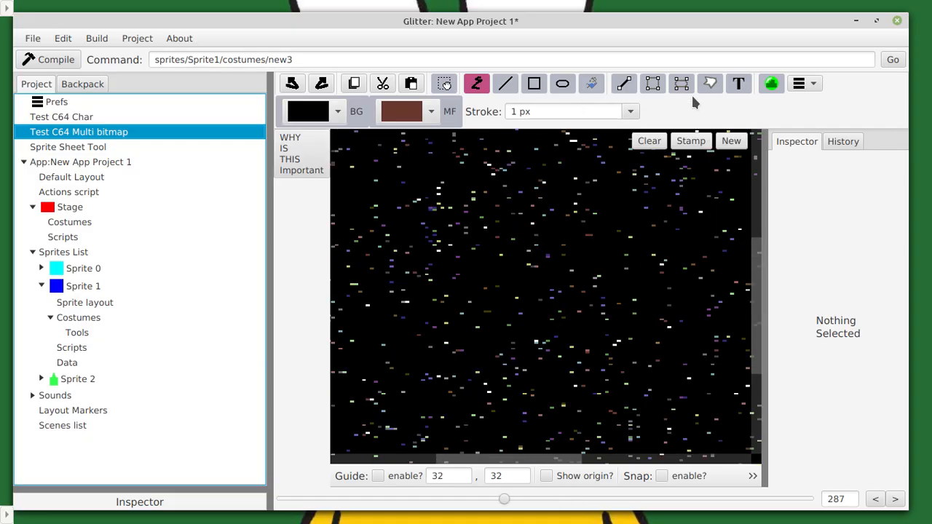
click(710, 83)
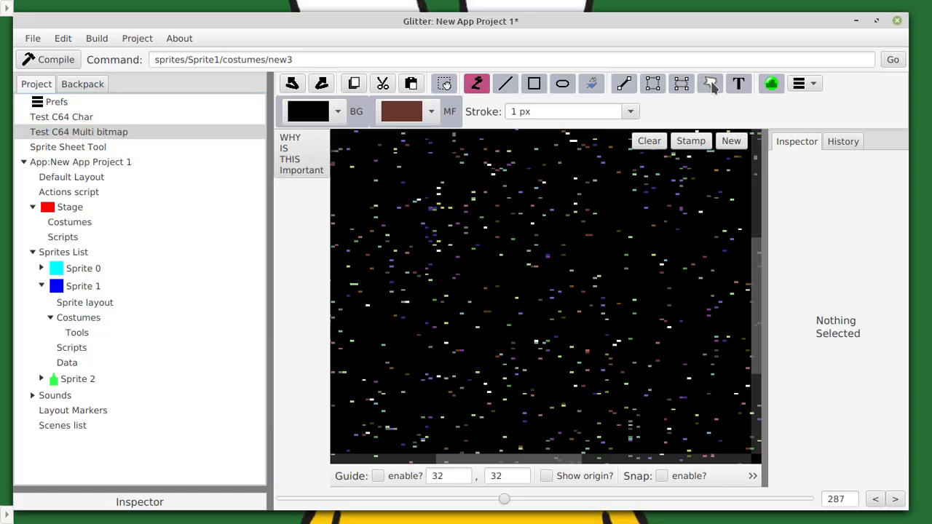
click(681, 83)
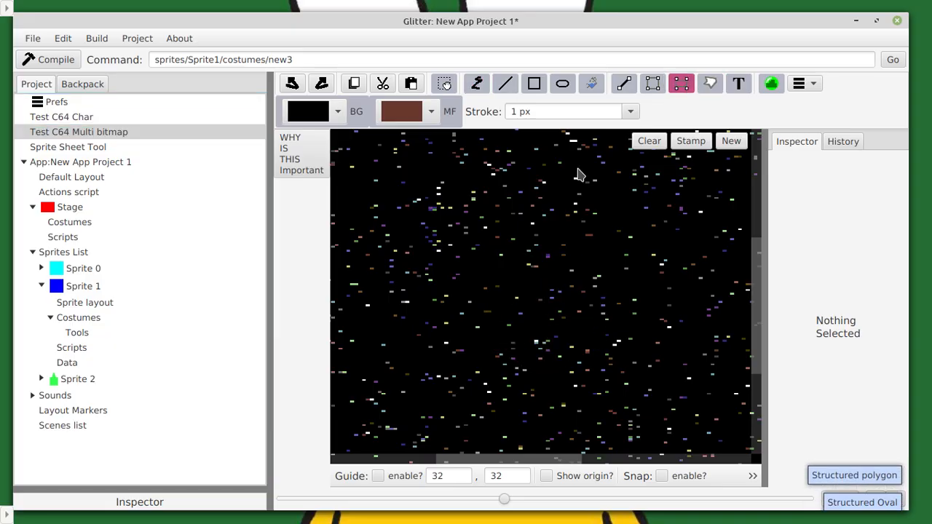
drag(377, 250, 678, 392)
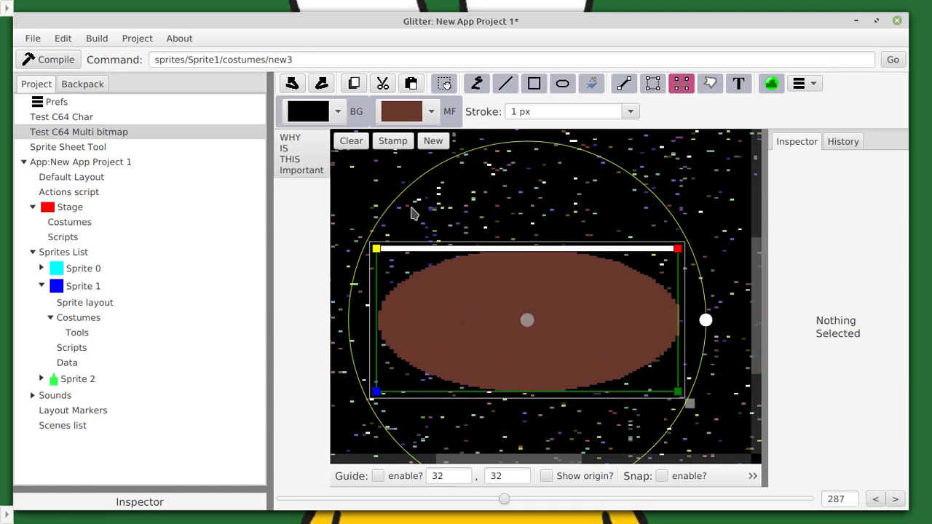
scroll(460, 263, up, 1)
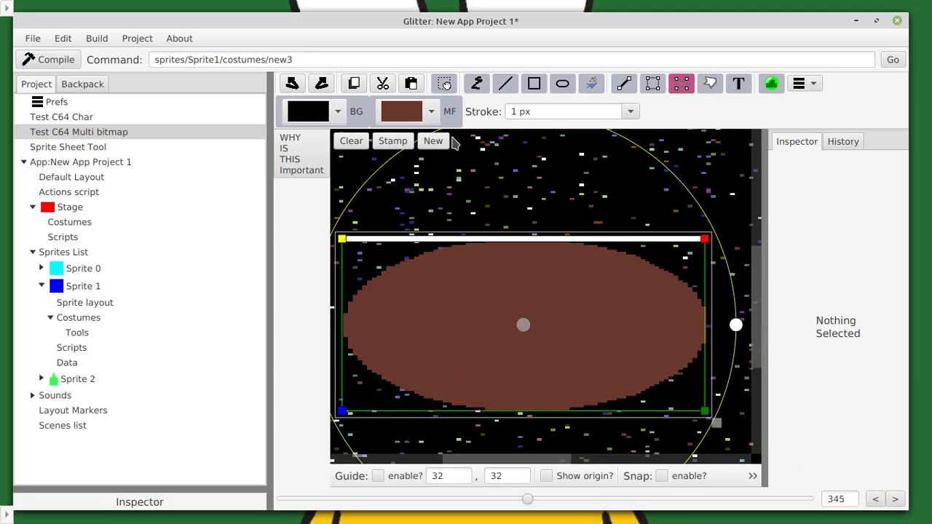
Set the MF colour to pale yellow-green and scribble a looping freehand line across the upper edge of the dark red oval
click(478, 83)
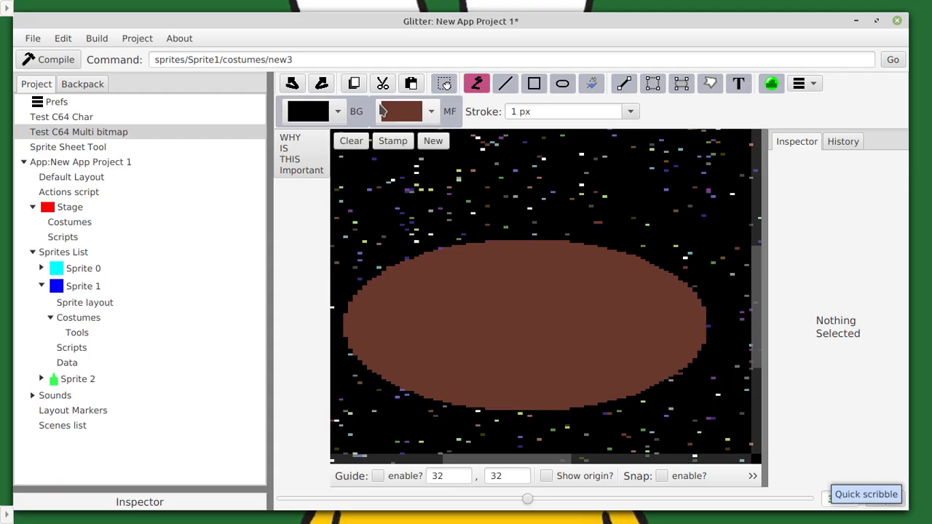
click(402, 115)
click(427, 195)
mouse_move(444, 246)
mouse_down()
mouse_move(458, 277)
mouse_move(458, 209)
mouse_move(458, 231)
mouse_move(405, 250)
mouse_up()
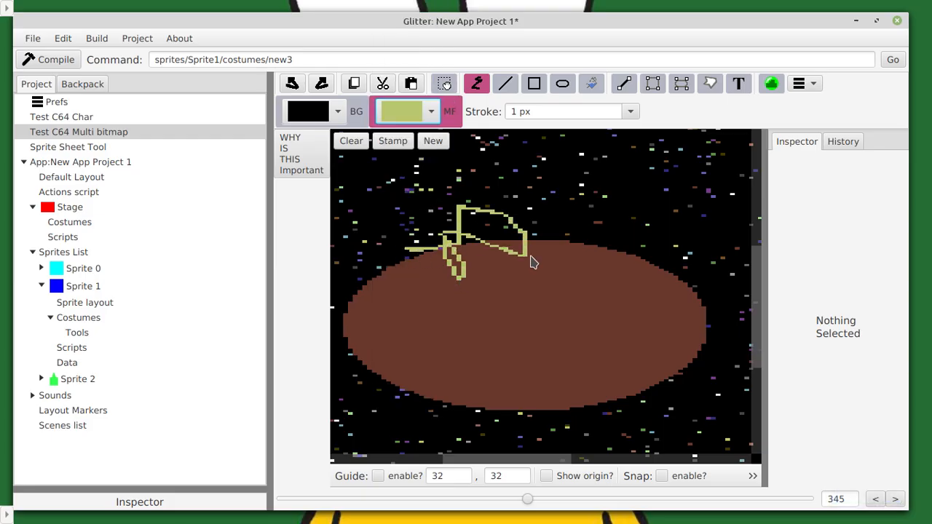
Examine the yellow-green scribble and the dark red oval at several magnifications
scroll(503, 248, up, 3)
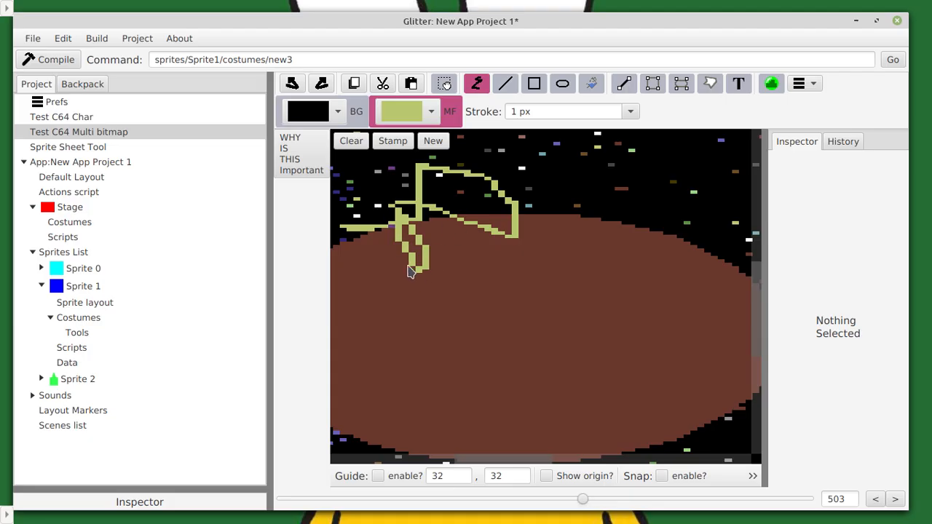
scroll(452, 271, up, 3)
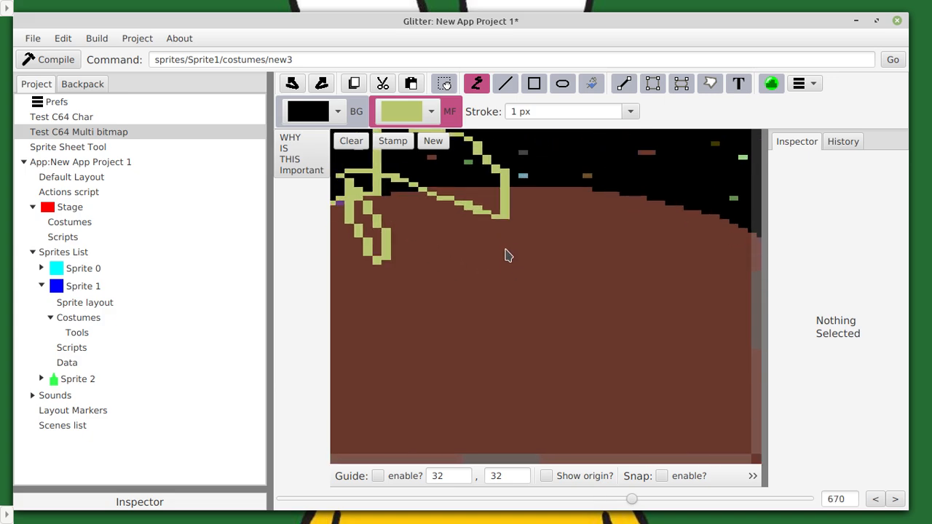
scroll(510, 234, down, 5)
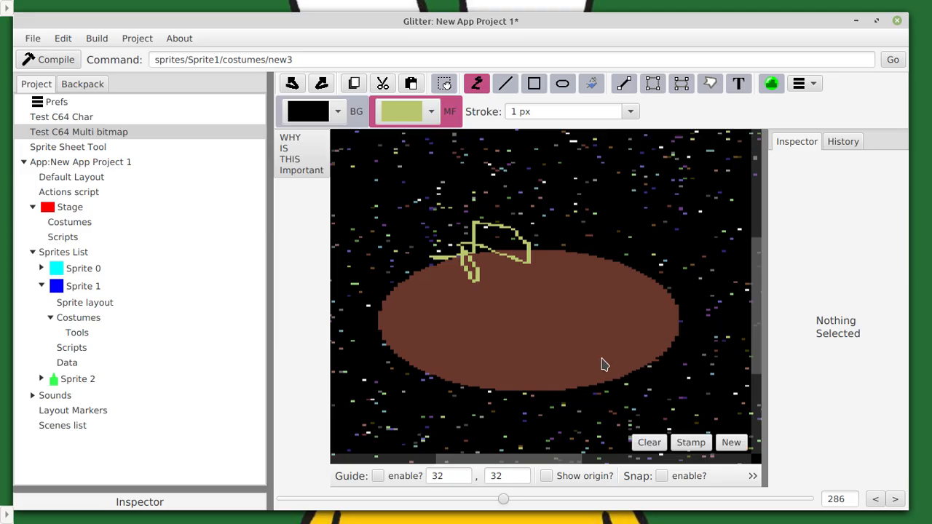
scroll(481, 263, up, 1)
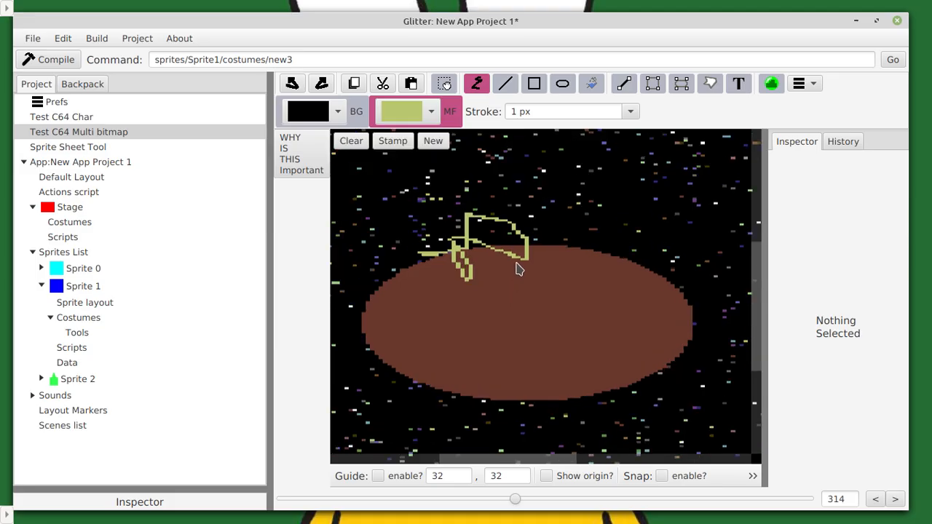
scroll(495, 211, up, 2)
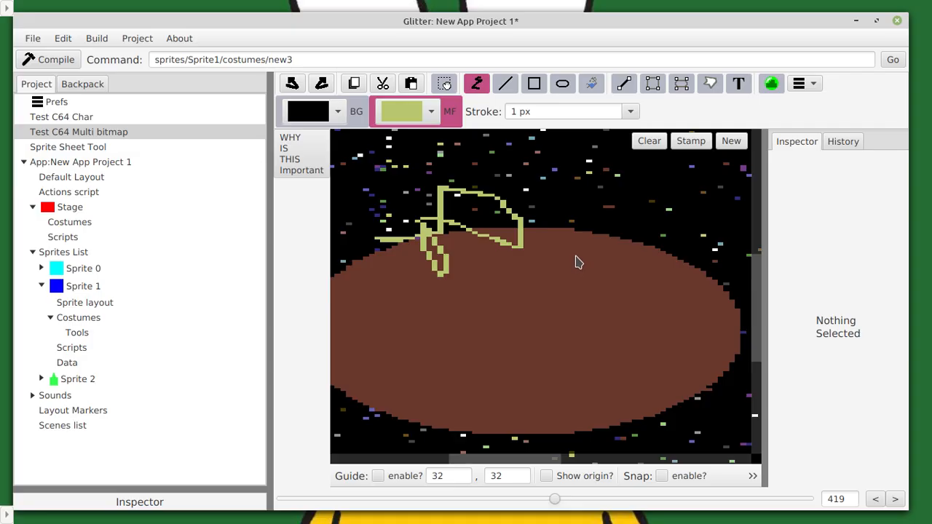
scroll(454, 252, up, 5)
scroll(484, 262, down, 5)
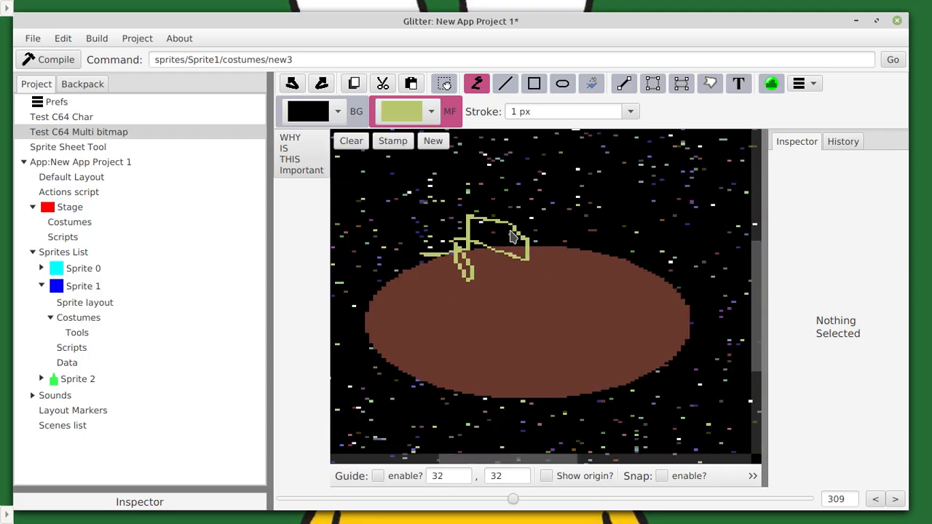
Inspect where the scribble crosses the oval and the surrounding coloured pixels against the pixel and cell grid
scroll(502, 248, up, 5)
mouse_move(499, 252)
mouse_down()
mouse_move(582, 371)
mouse_move(579, 353)
mouse_up()
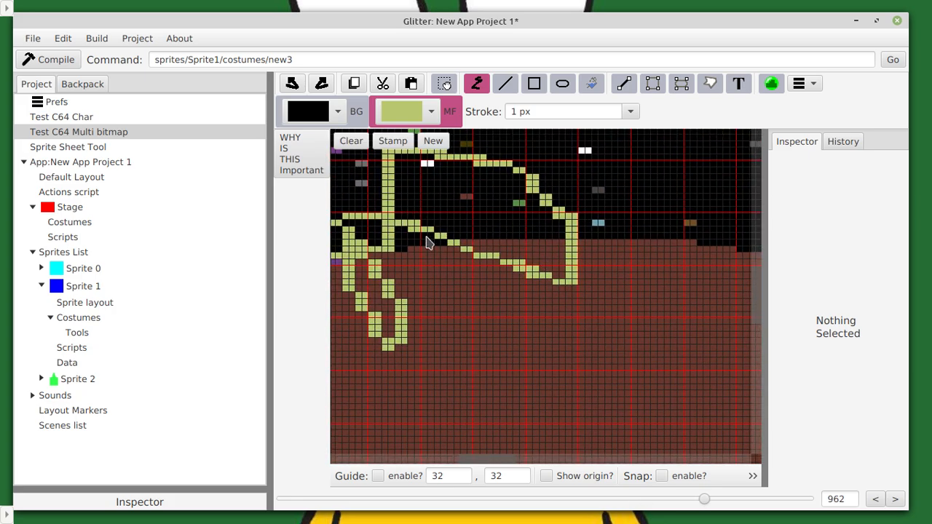
drag(447, 219, 502, 311)
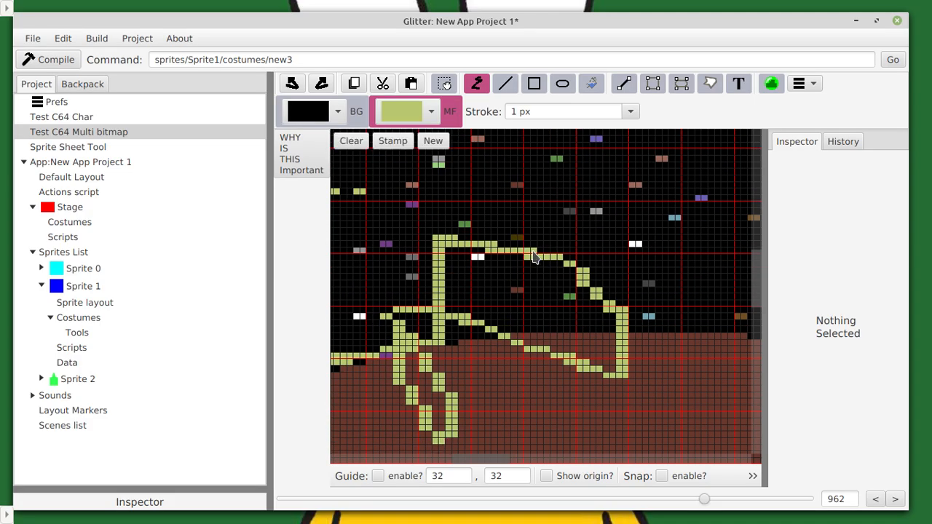
scroll(525, 252, up, 2)
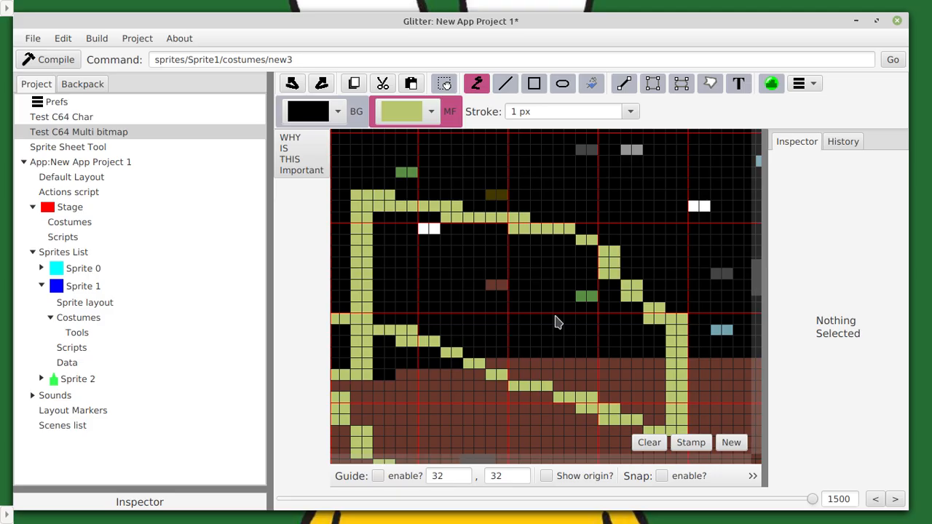
scroll(510, 254, down, 3)
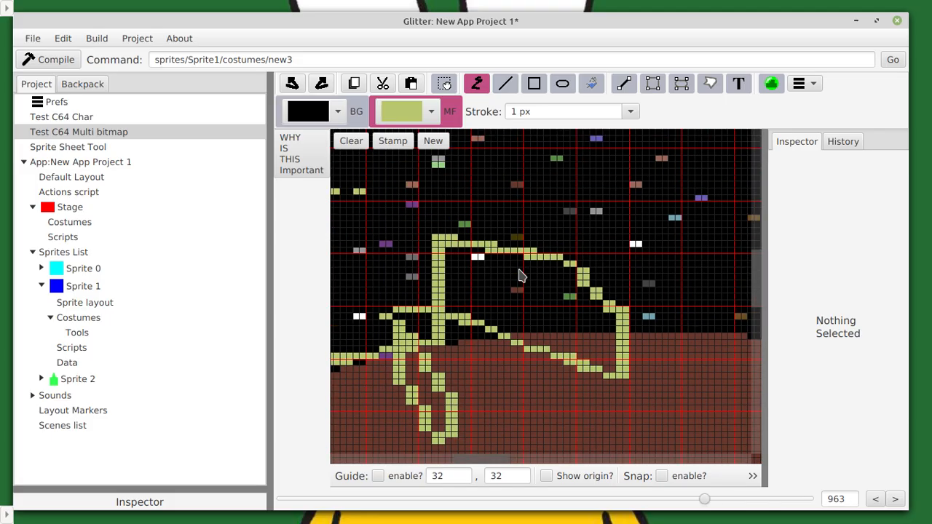
scroll(520, 268, down, 1)
scroll(520, 268, down, 4)
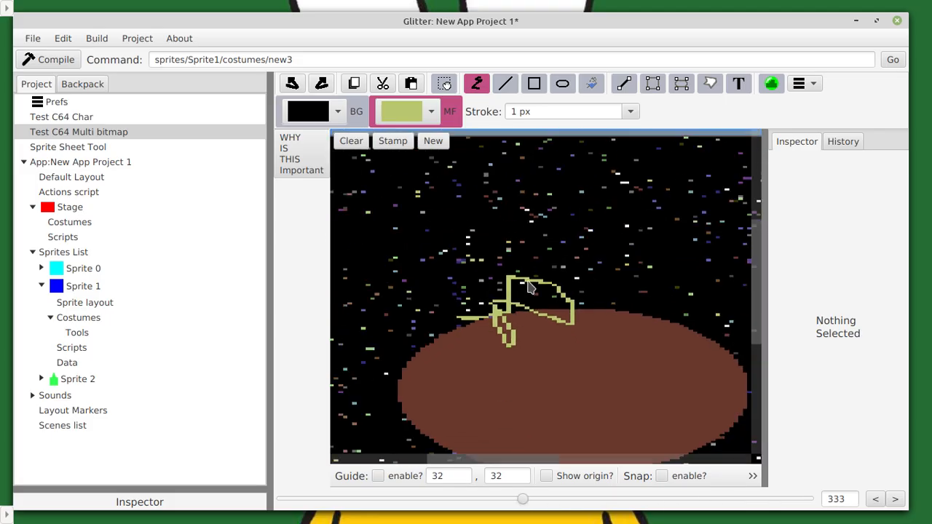
scroll(510, 269, up, 3)
scroll(500, 269, up, 2)
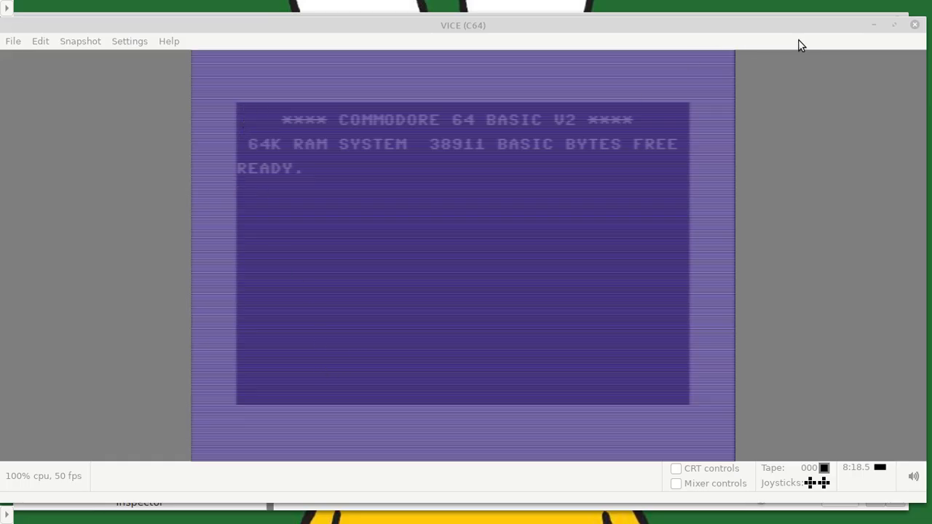
Close the VICE (C64) emulator window and create a new C64 project in Glitter, saving the current project first
click(915, 24)
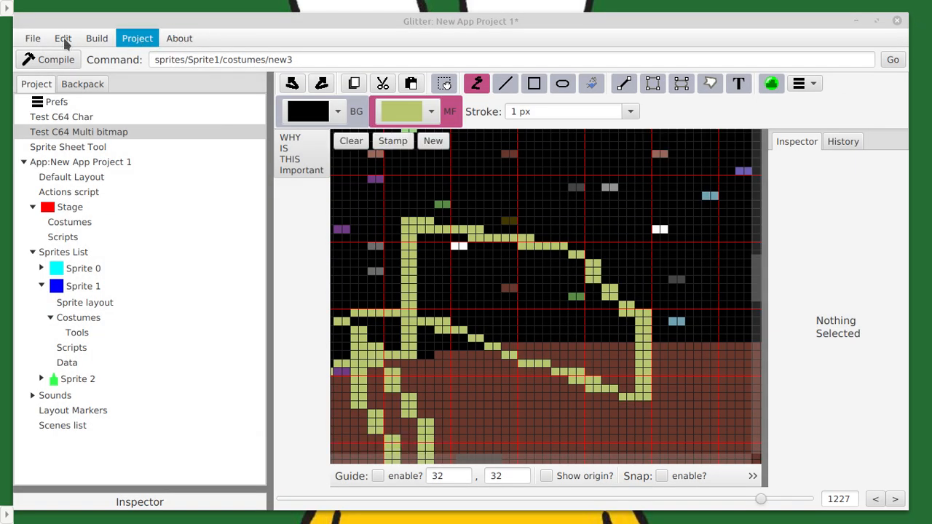
click(33, 39)
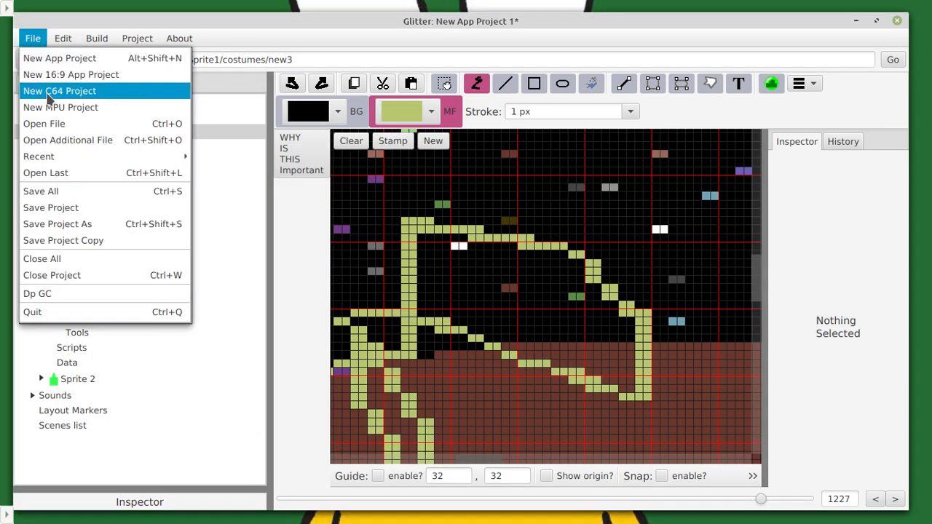
click(48, 93)
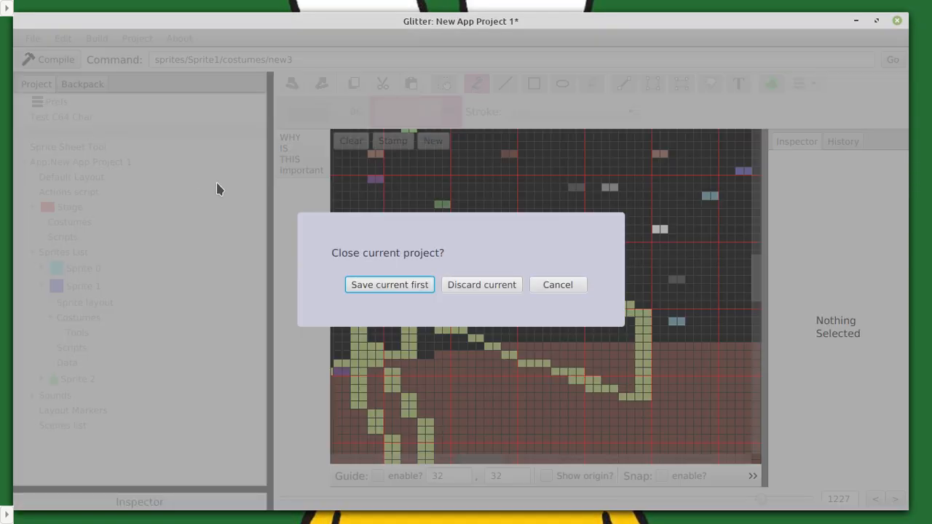
click(411, 281)
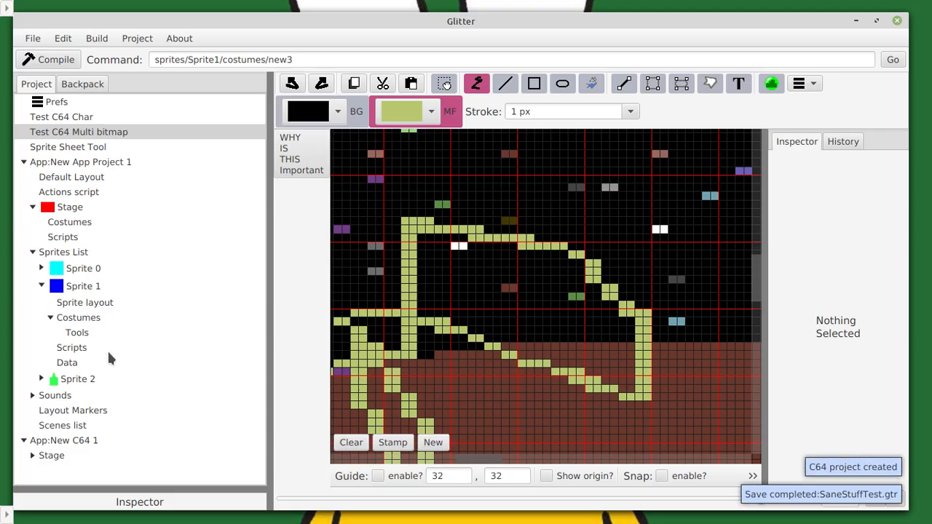
Open the stage script of the New C64 1 project and add a flag { } block below the comment
click(29, 457)
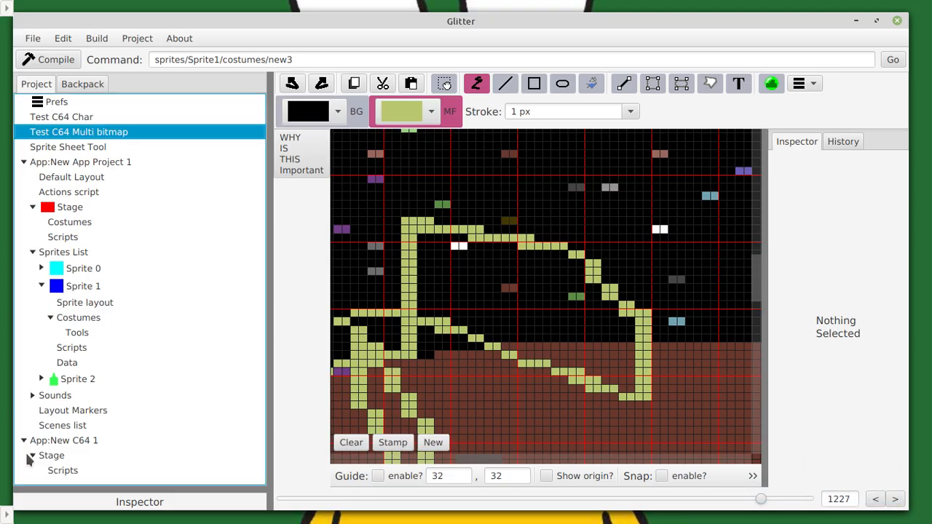
click(64, 470)
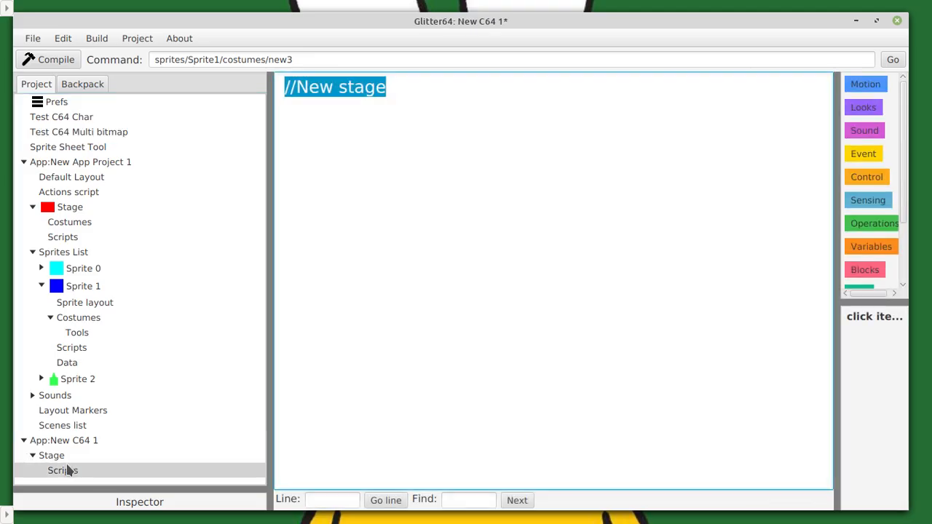
click(325, 253)
text(fla)
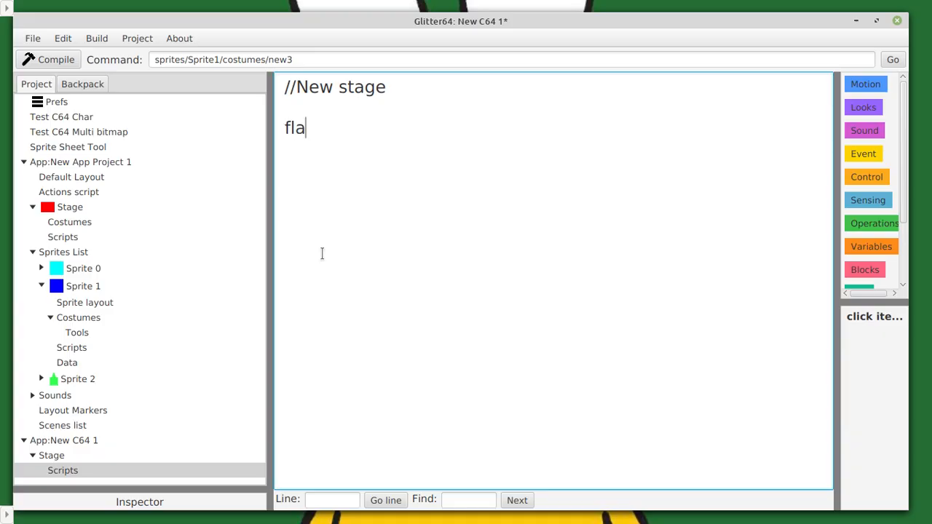
text(g {  })
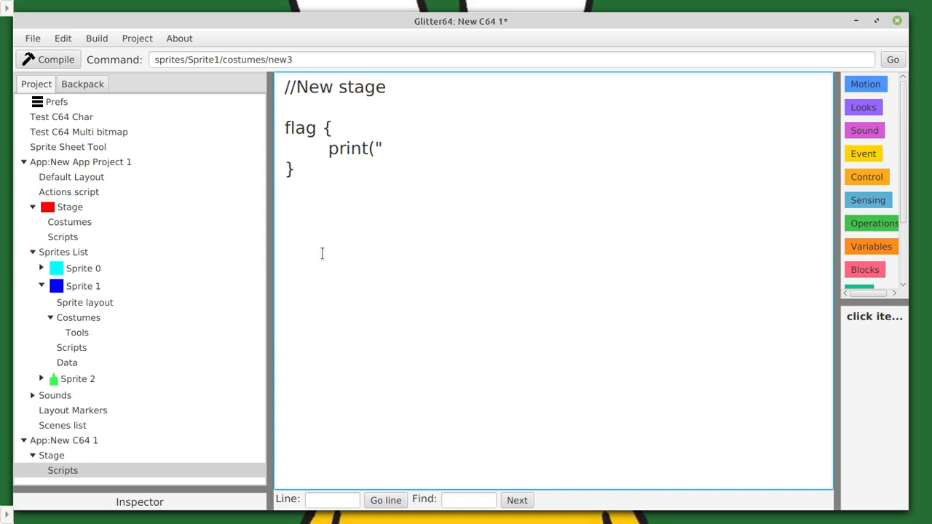
Complete the statement inside the flag block as print("C64 RULZ");
text(ELL)
key(BackSpace)
key(BackSpace)
key(BackSpace)
key(BackSpace)
text(C64 RU:Z)
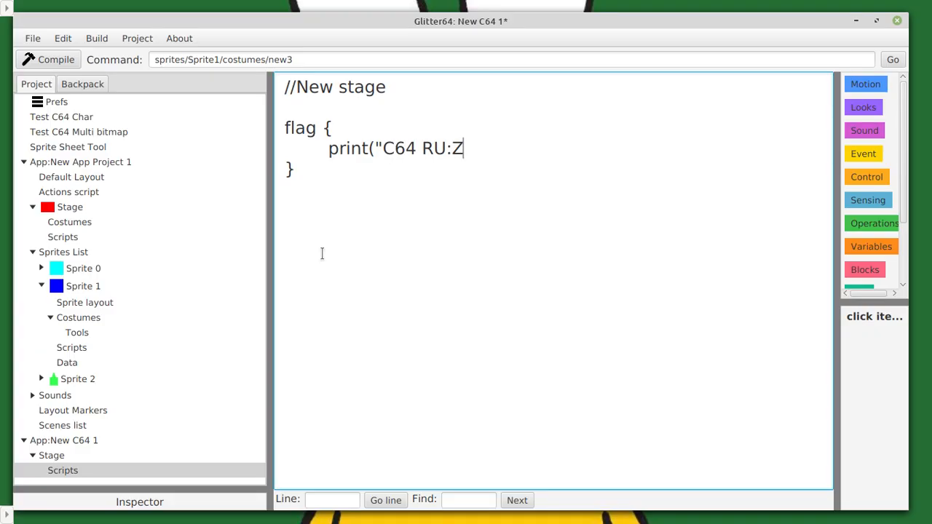
text(LZ");)
Build and run the C64 project, widen the emulator preview to view the whole output, and close the build window
key(ctrl+b)
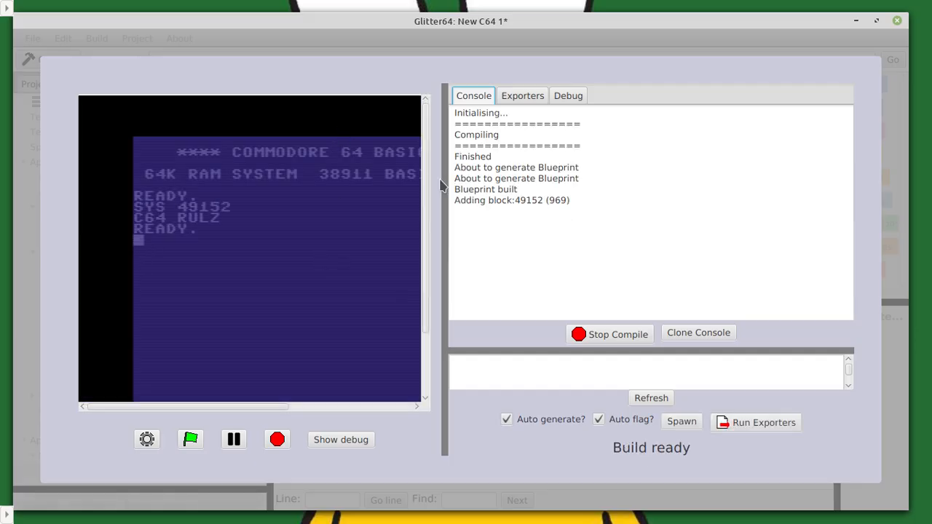
drag(444, 182, 628, 198)
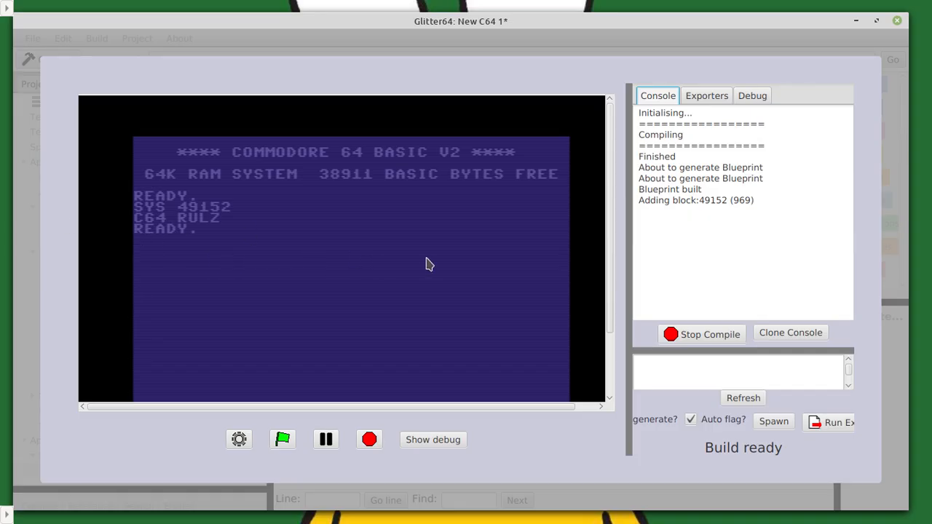
scroll(427, 256, down, 2)
scroll(428, 256, up, 1)
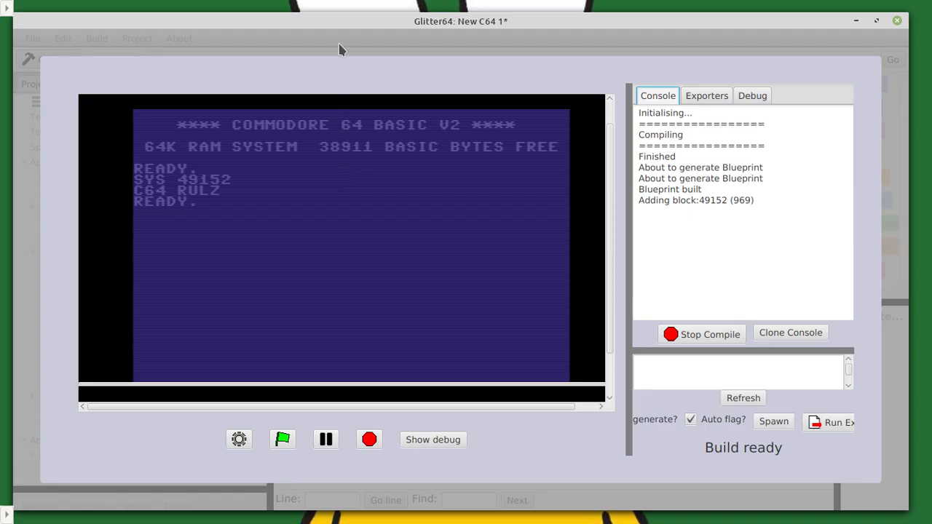
click(788, 38)
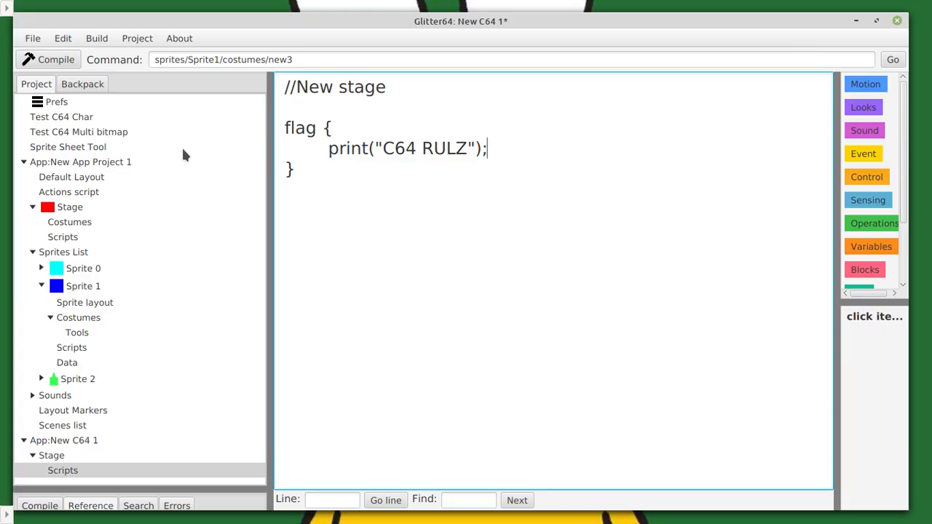
Reopen the Test C64 Multi bitmap and inspect its scattered coloured pixels close up with the cell grid
click(89, 131)
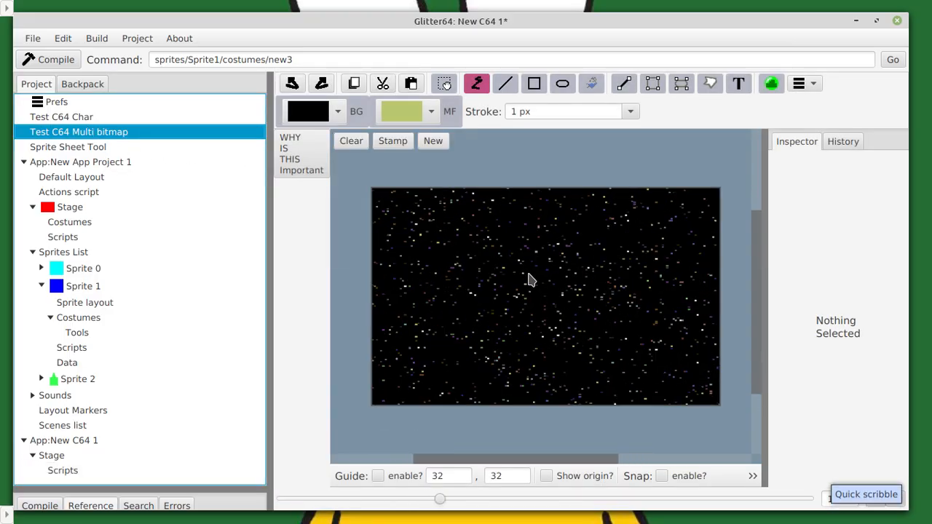
scroll(529, 280, up, 5)
scroll(567, 276, up, 5)
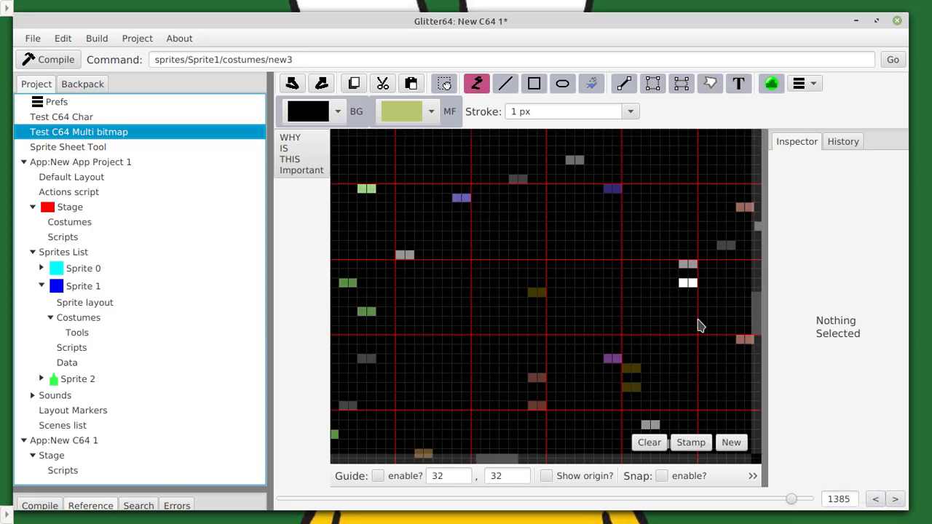
scroll(561, 320, up, 3)
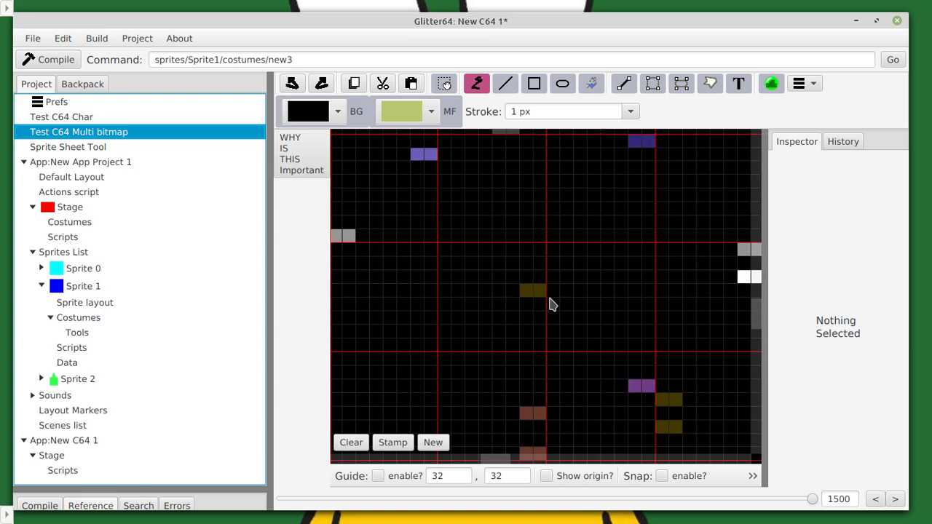
Inspect the multicolour bitmap's pixel pairs at different magnifications and narrow the project tree to enlarge the canvas area
scroll(488, 281, up, 1)
scroll(488, 282, up, 1)
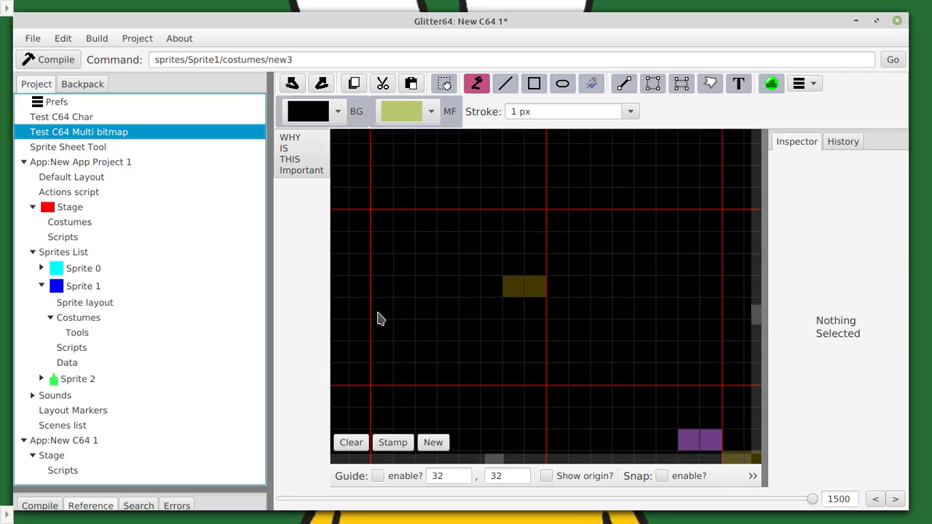
scroll(576, 303, down, 3)
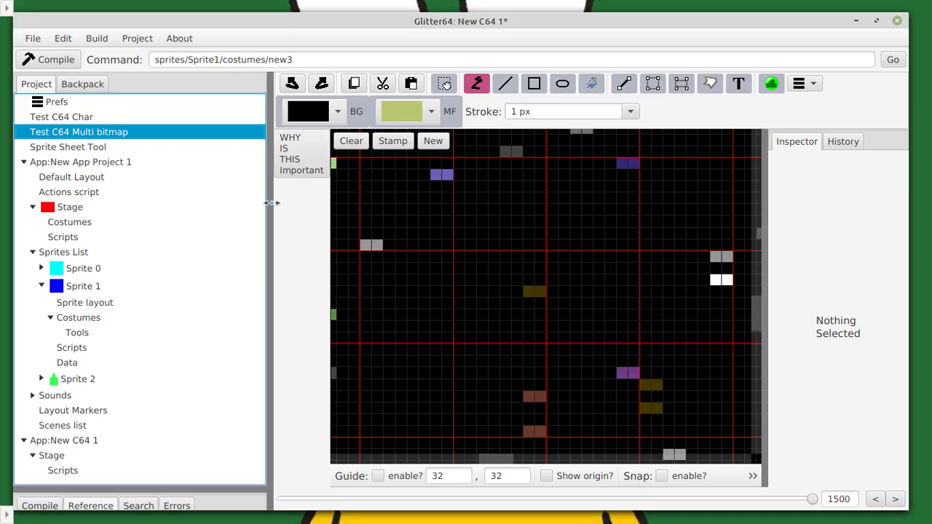
drag(269, 202, 107, 203)
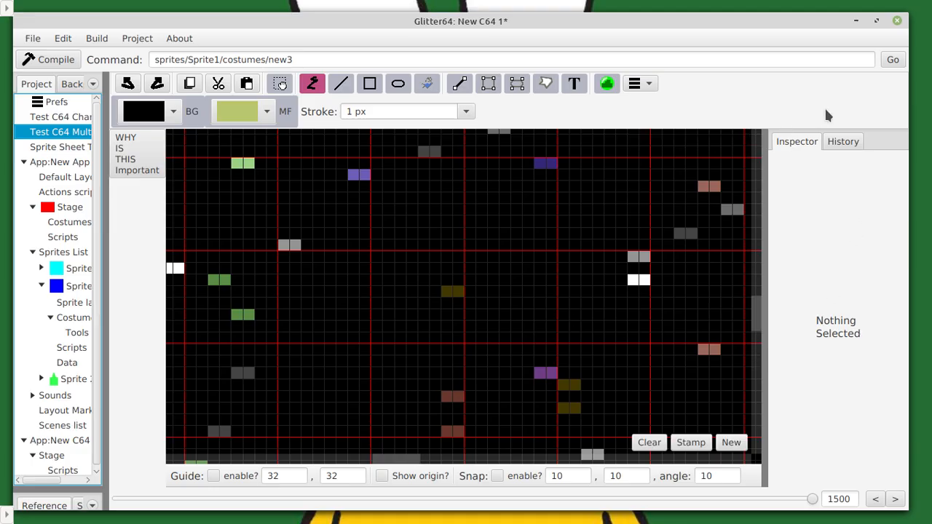
Show the edit history, scribble two freehand yellow-green strokes near the middle of the bitmap, and view the whole image
click(843, 141)
drag(458, 227, 603, 334)
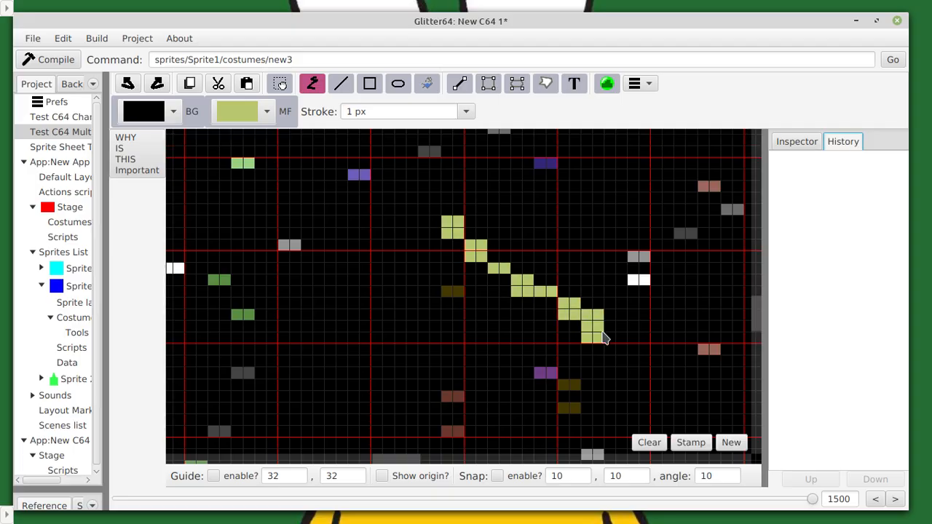
drag(307, 291, 433, 316)
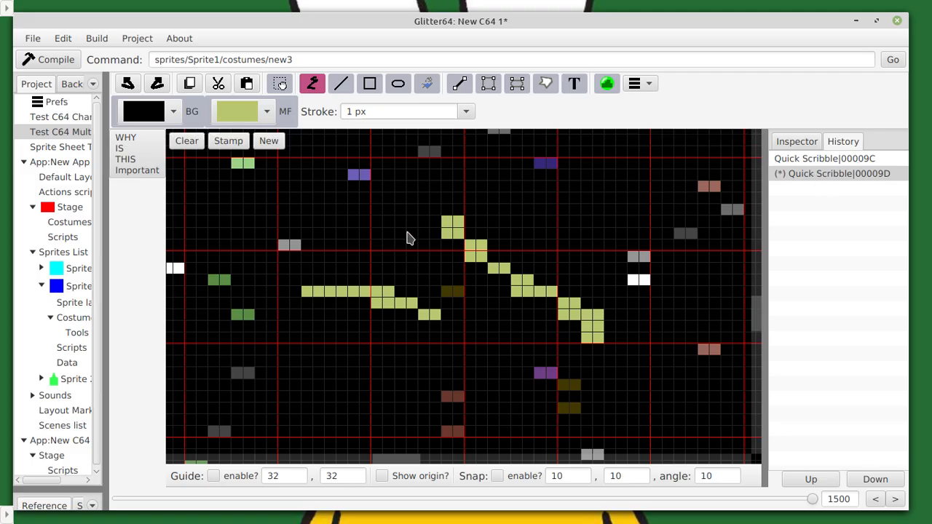
scroll(409, 236, down, 4)
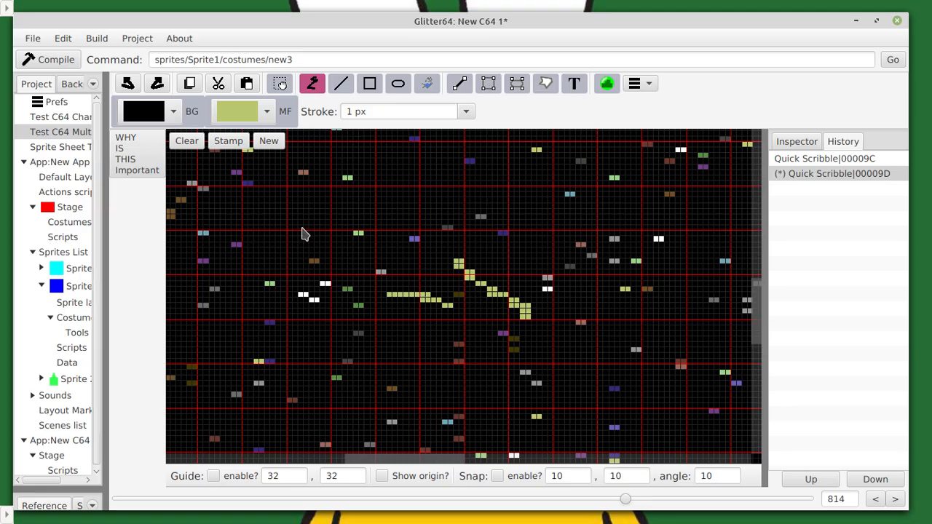
scroll(346, 267, down, 3)
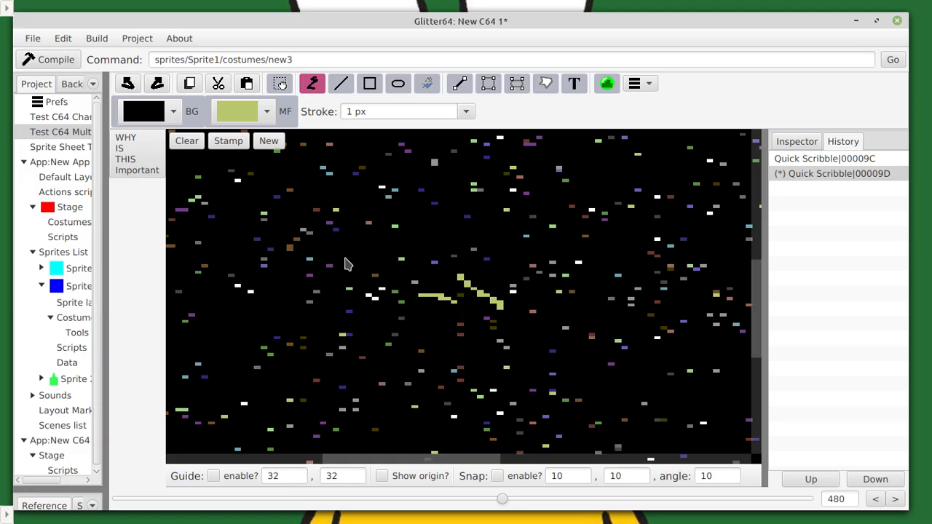
scroll(348, 266, down, 2)
scroll(368, 266, down, 2)
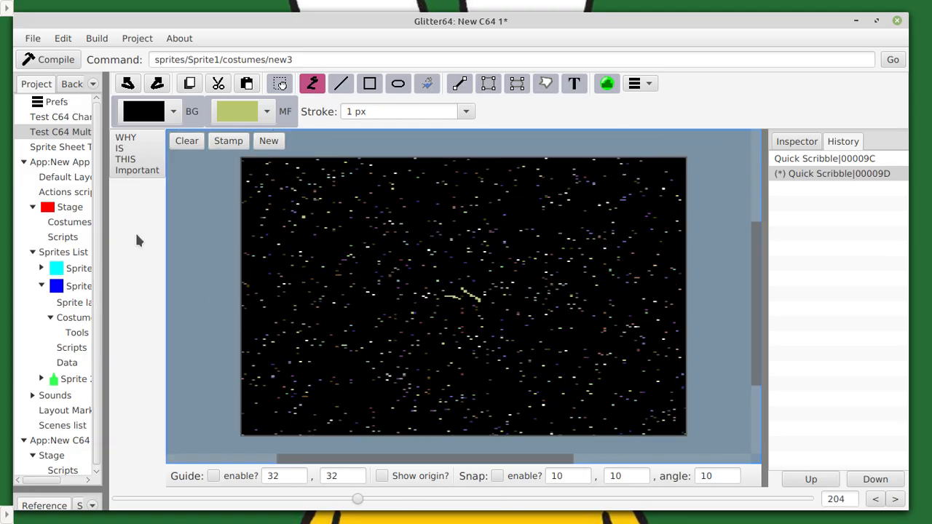
Open the New C64 1 stage script and add an empty line below the print statement in the flag block
click(58, 469)
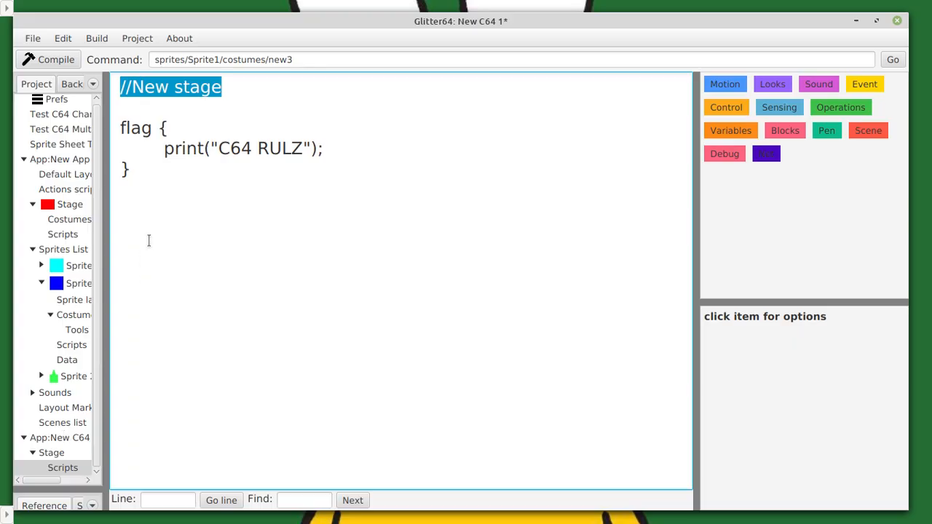
click(53, 454)
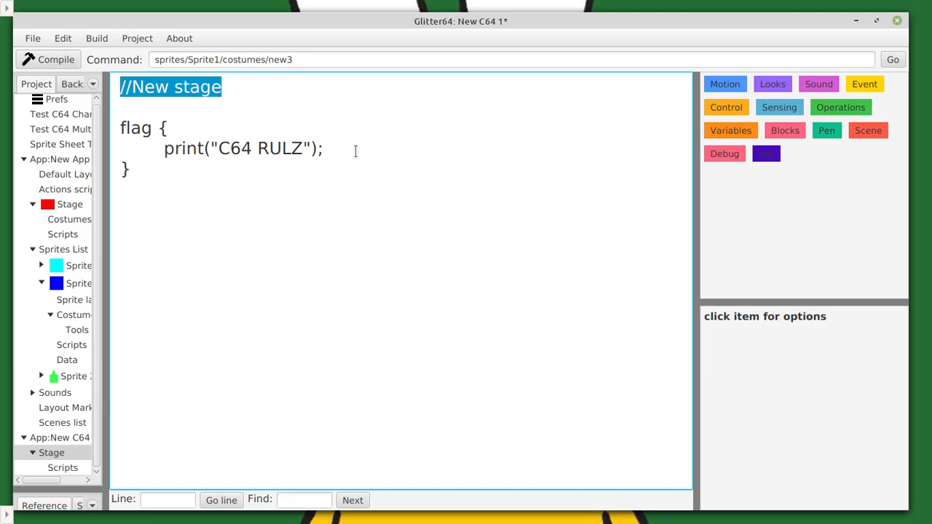
click(396, 155)
key(Return)
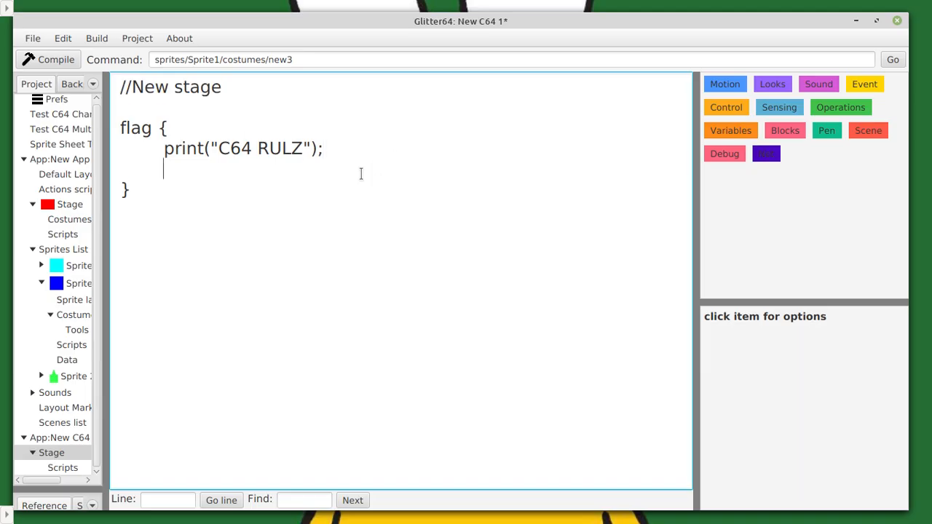
key(BackSpace)
text(showSprite*)
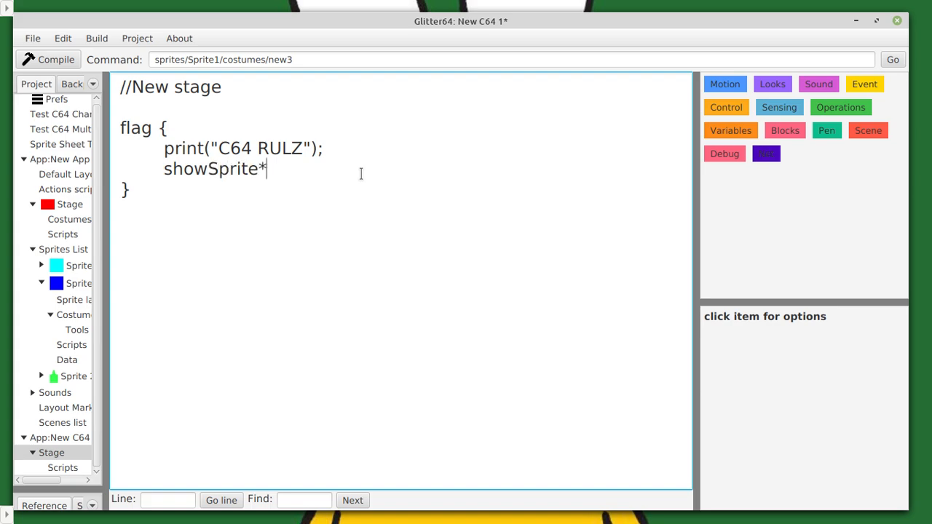
key(BackSpace)
key(BackSpace)
key(BackSpace)
key(BackSpace)
key(BackSpace)
key(BackSpace)
key(BackSpace)
key(BackSpace)
key(BackSpace)
key(BackSpace)
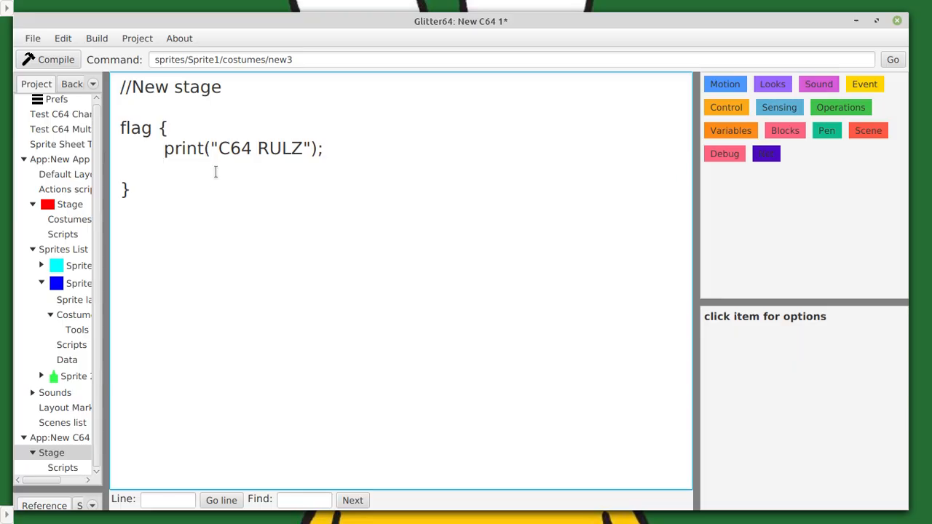
Reselect the stage of the New C64 1 project and place the text cursor on the empty line in the flag block
click(64, 438)
click(66, 456)
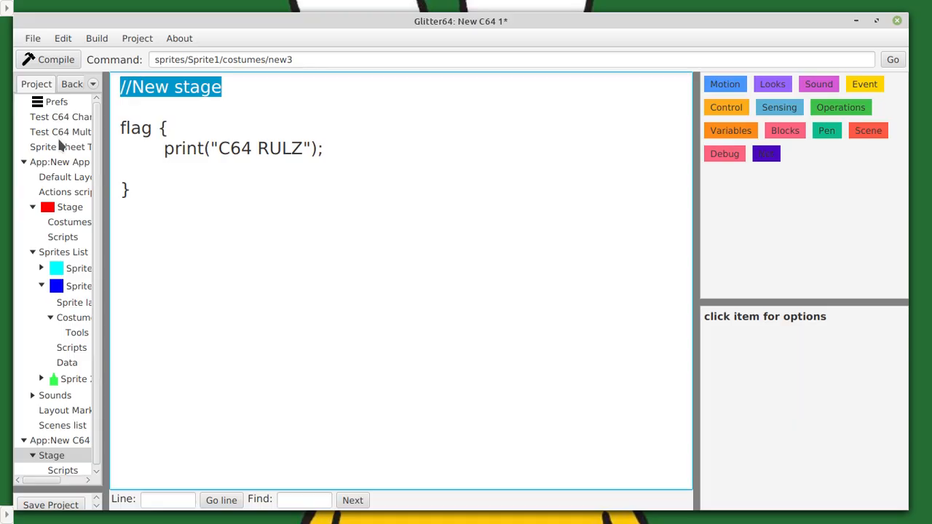
click(194, 159)
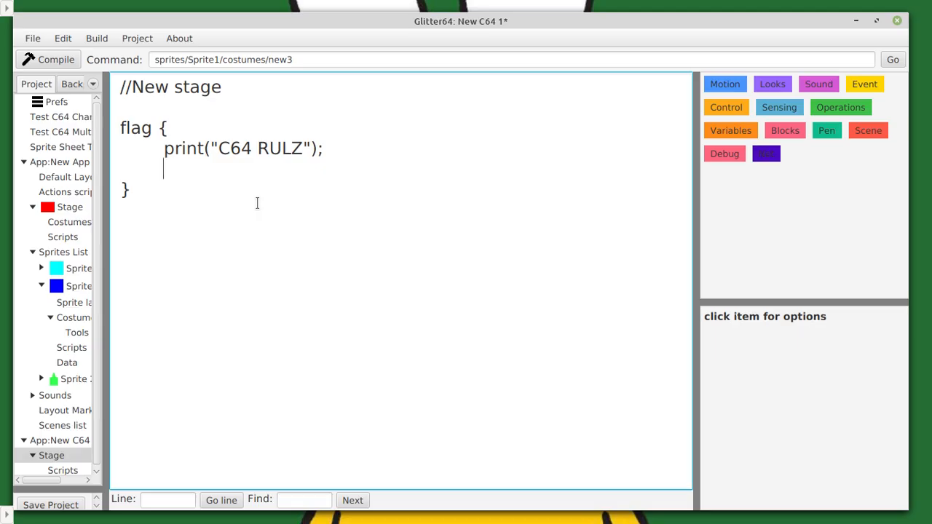
text(sprite)
key(BackSpace)
key(BackSpace)
key(BackSpace)
key(BackSpace)
key(BackSpace)
key(BackSpace)
text(spre)
key(BackSpace)
key(BackSpace)
key(BackSpace)
key(BackSpace)
text(sp)
key(BackSpace)
key(BackSpace)
Declare sprite s; between the stage comment and the flag block, separated by blank lines
key(Return)
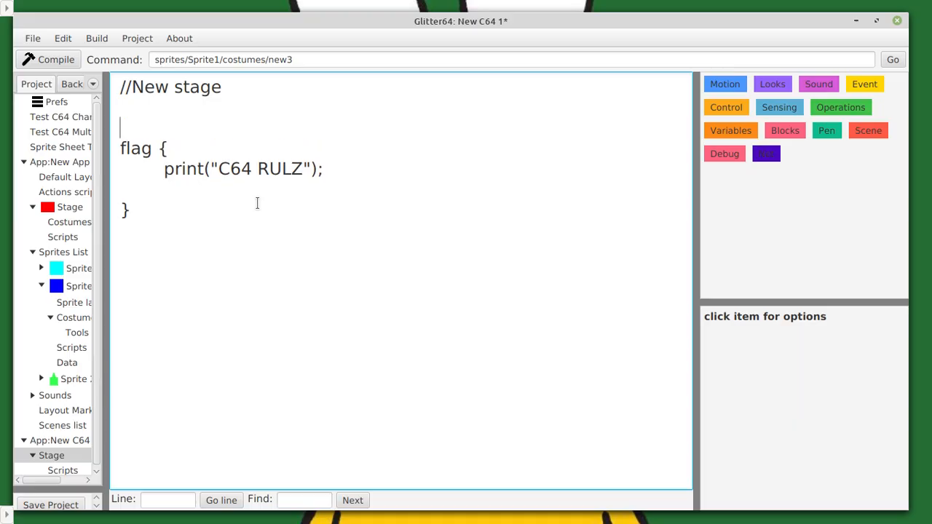
key(Up)
key(Return)
text(sprite s)
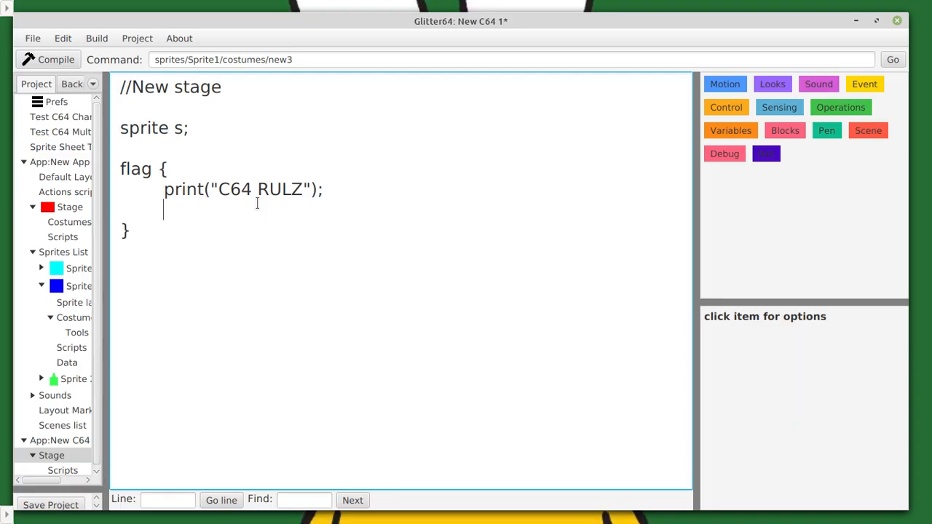
Add the statement s = allocateSprite(); below the print statement in the flag block
text( = allocate)
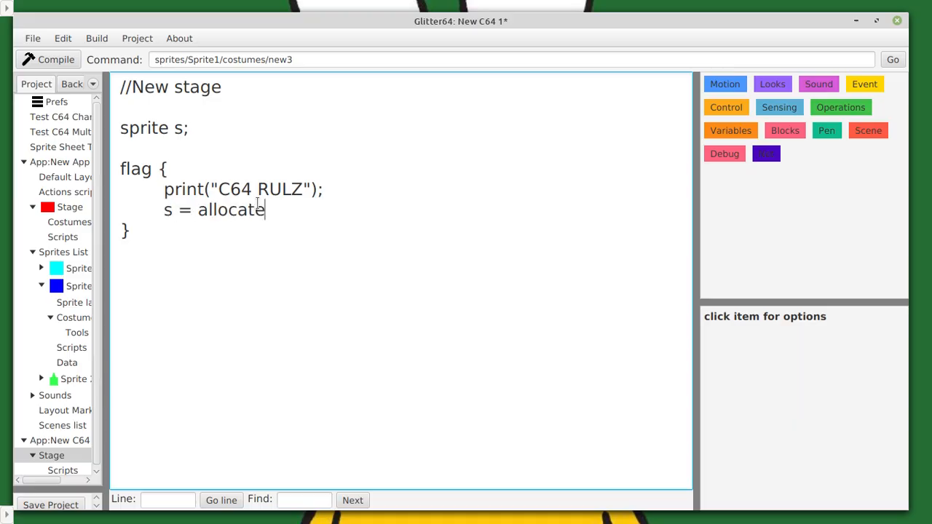
text(Sprite();)
key(Return)
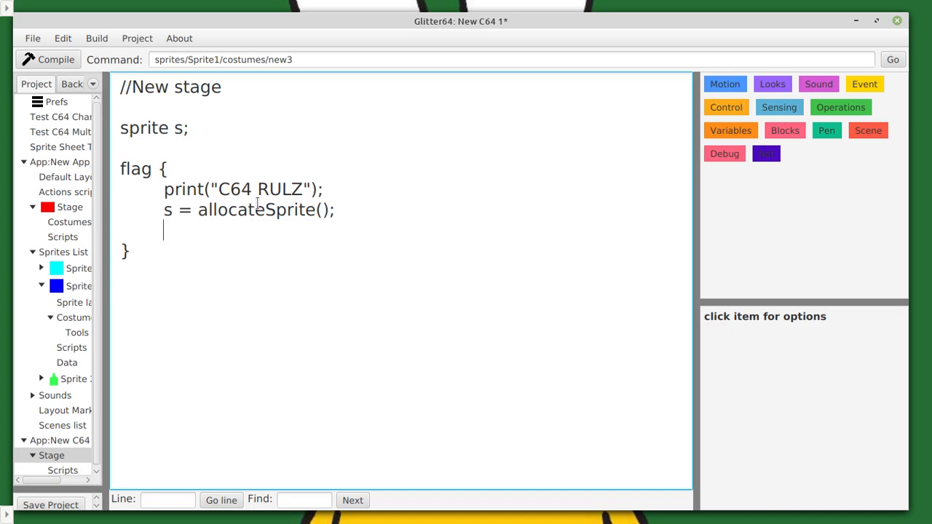
Add the statement s.frame = SFrames.happy; as the last line of the flag block
text(s)
text(.frame = )
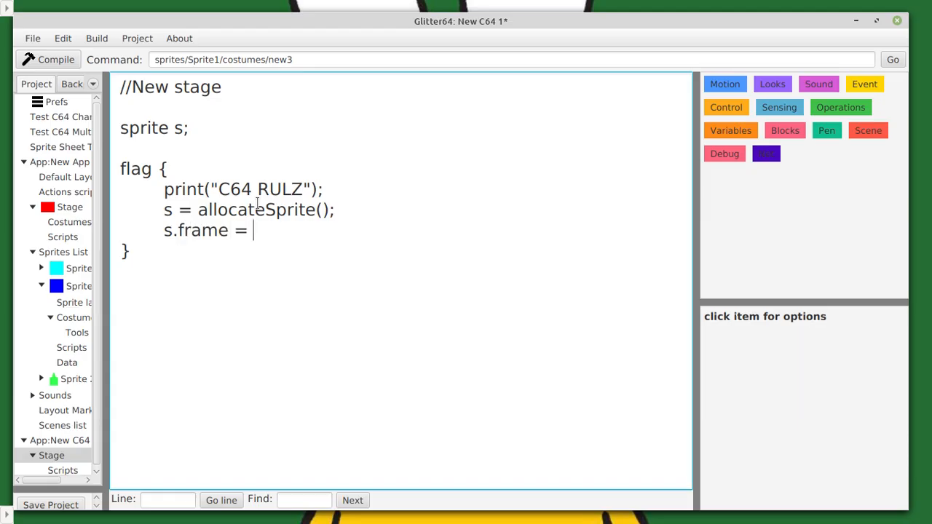
text(Sprites.)
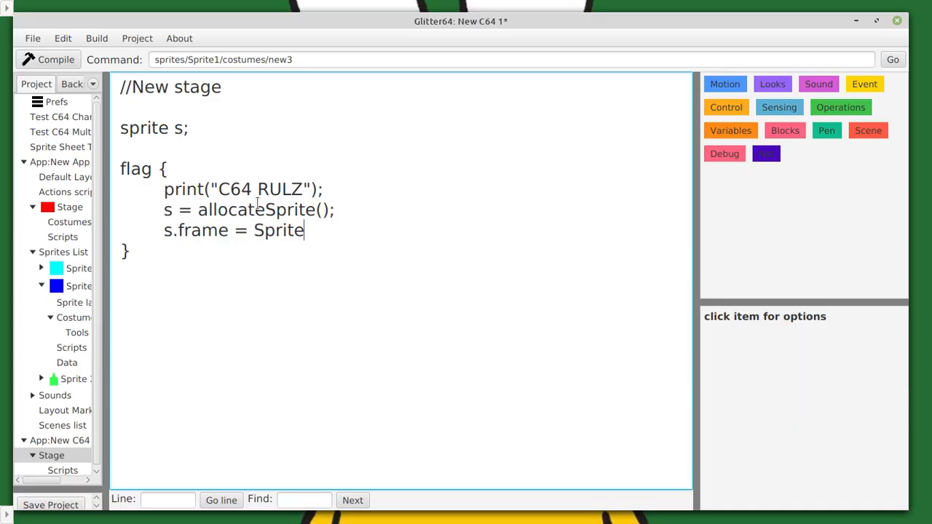
key(BackSpace)
key(BackSpace)
key(BackSpace)
key(BackSpace)
key(BackSpace)
key(BackSpace)
key(BackSpace)
text(Frames.)
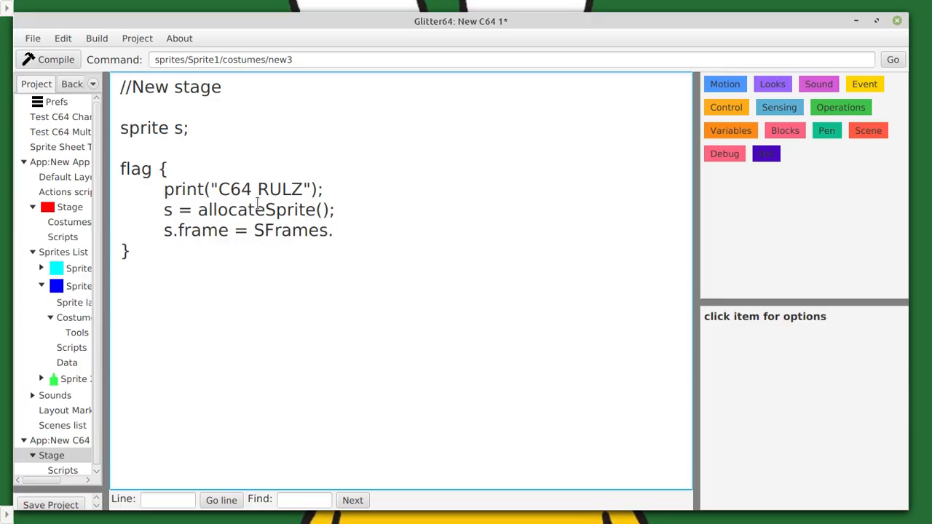
text(happy;)
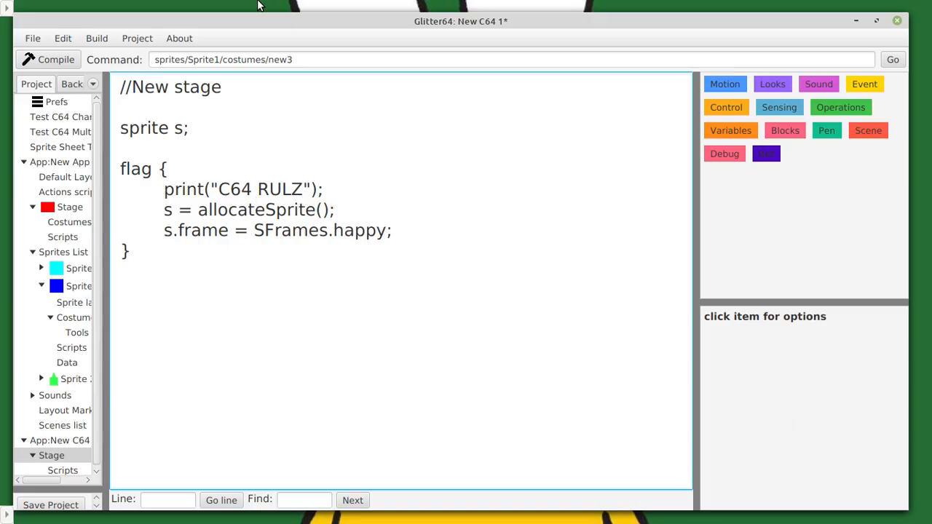
Reopen the Test C64 Multi bitmap and apply a flood fill to its black background near the centre
click(58, 132)
scroll(510, 292, up, 2)
scroll(510, 293, up, 6)
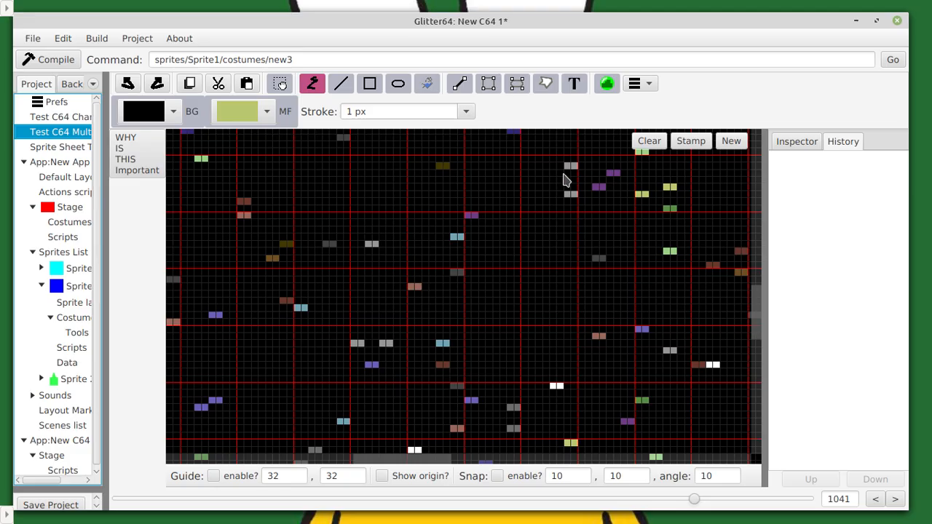
click(428, 83)
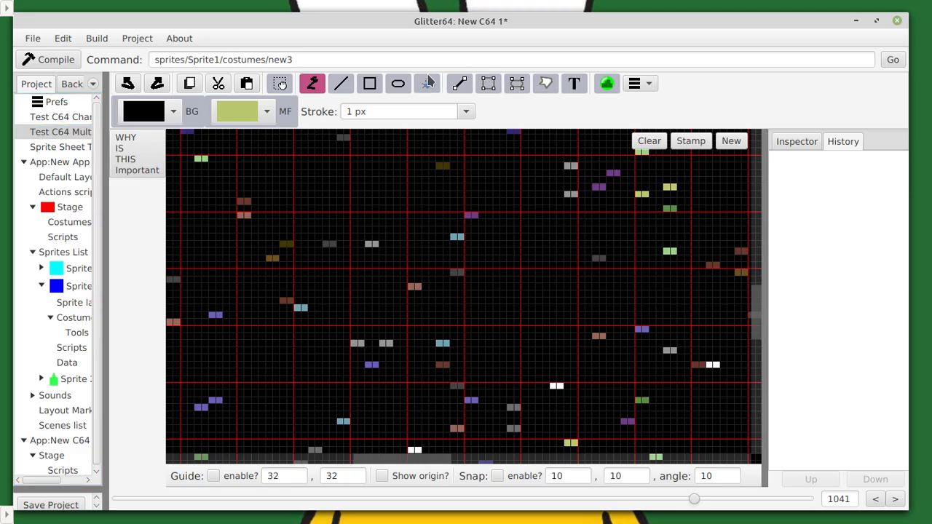
click(508, 233)
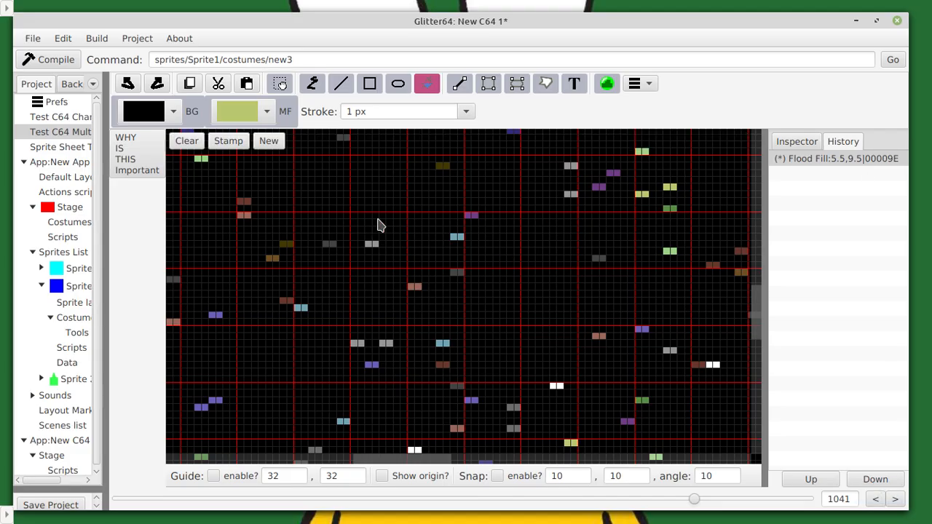
scroll(412, 258, up, 1)
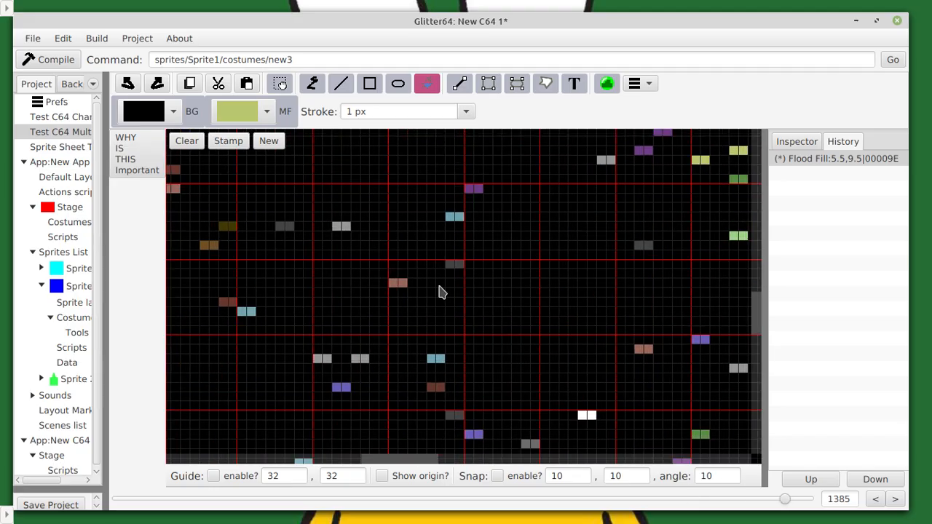
scroll(444, 278, up, 1)
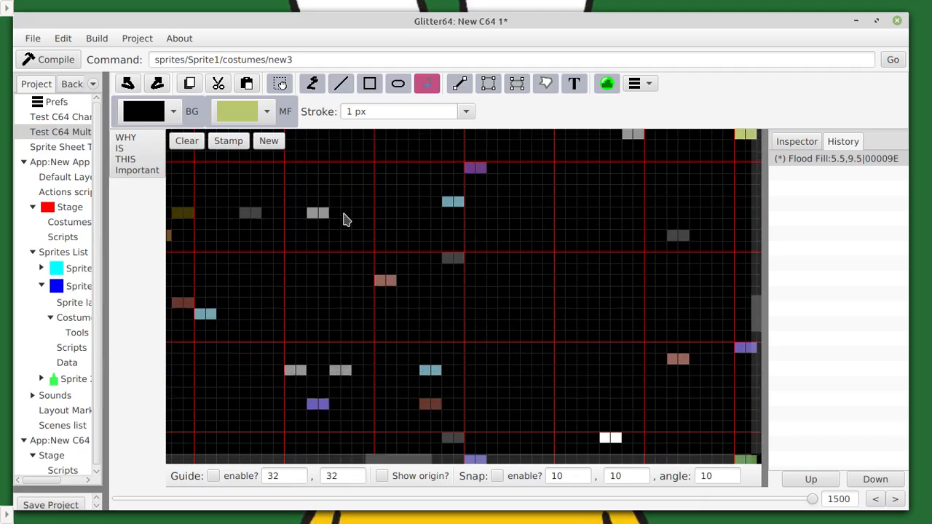
scroll(451, 230, up, 1)
scroll(478, 306, down, 1)
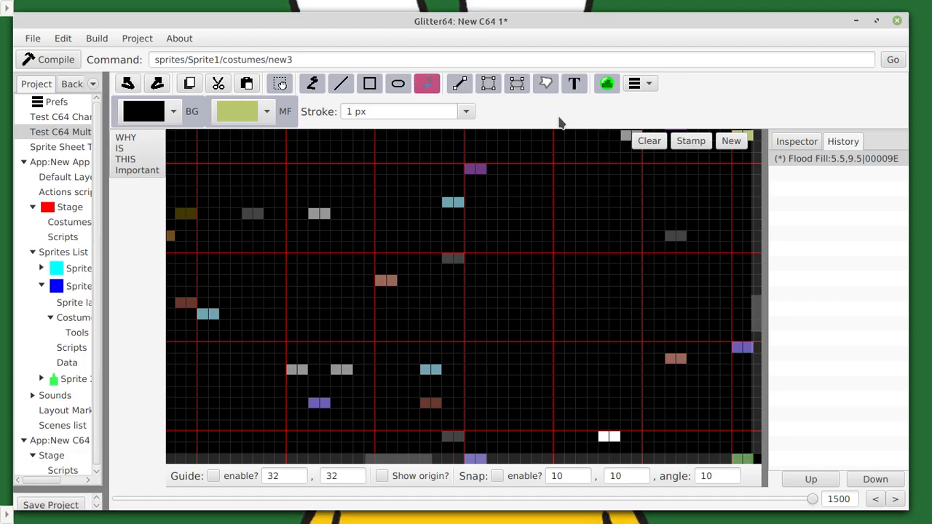
Review the bitmap editor's image operations, such as mirror, rotate, center, shift and 2X scaling, and its export formats
click(648, 85)
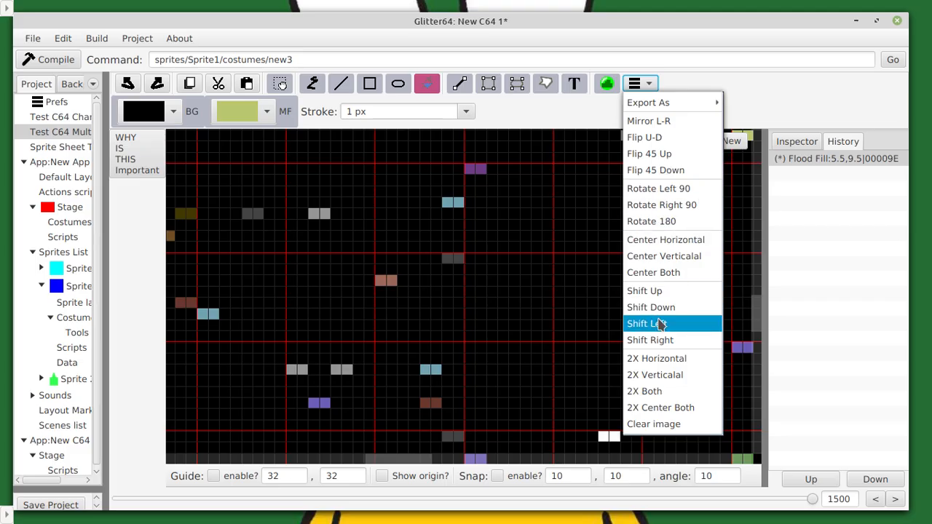
click(377, 182)
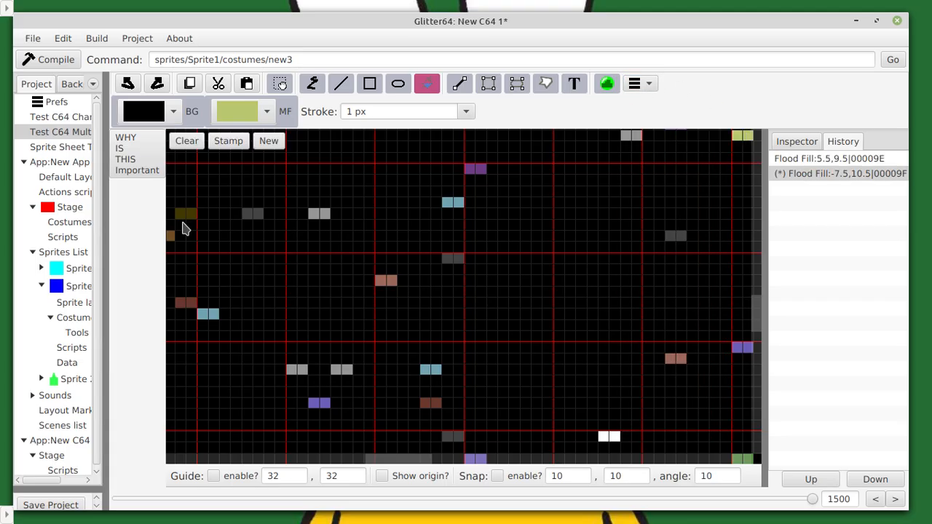
click(377, 171)
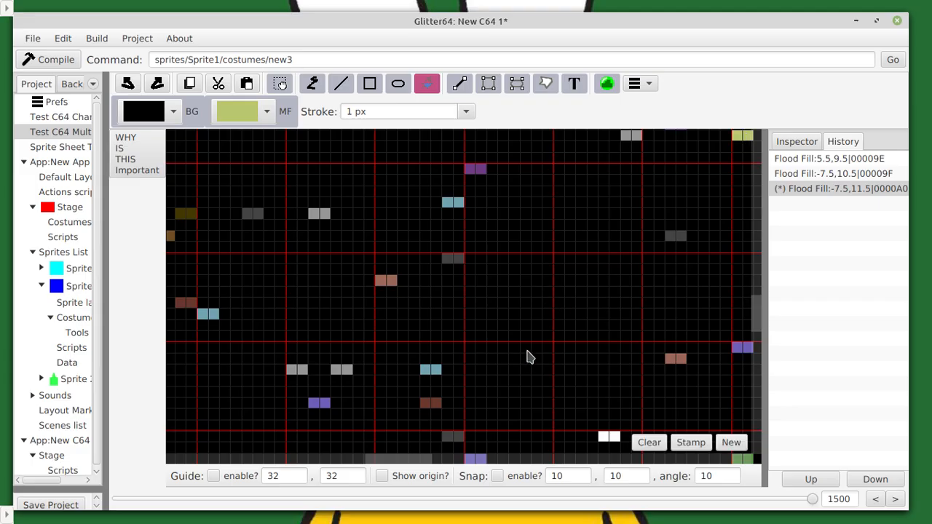
click(650, 85)
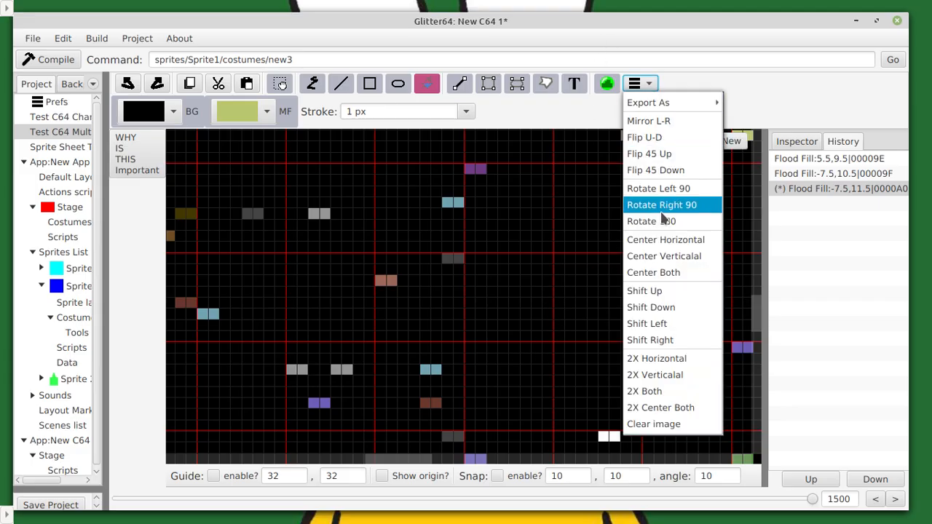
click(399, 179)
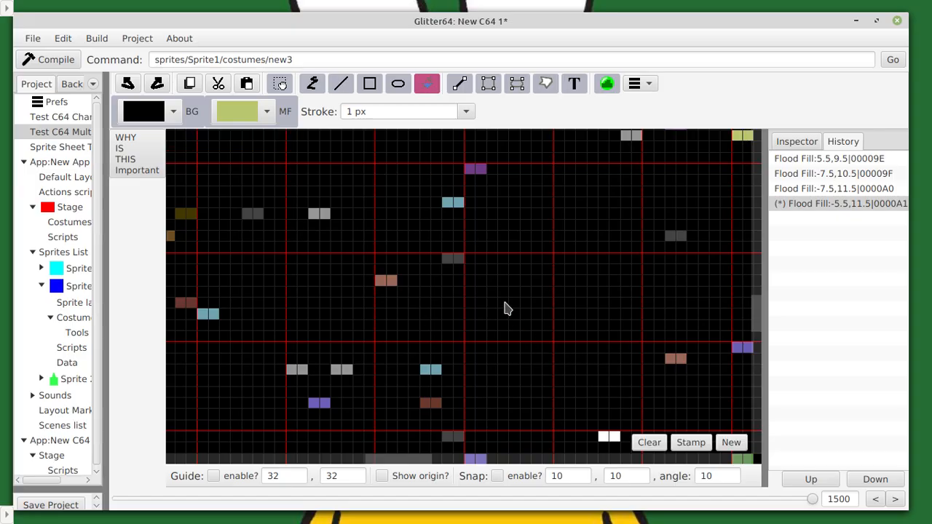
click(641, 84)
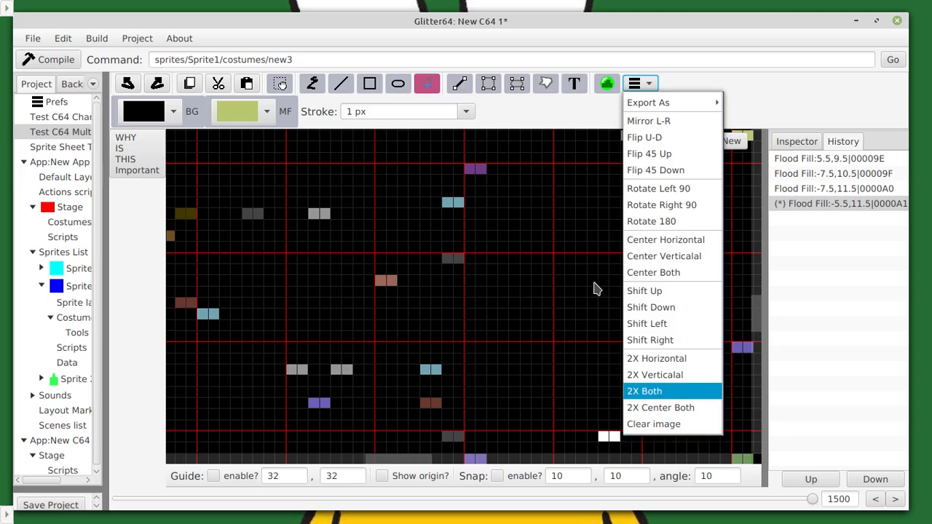
mouse_move(666, 103)
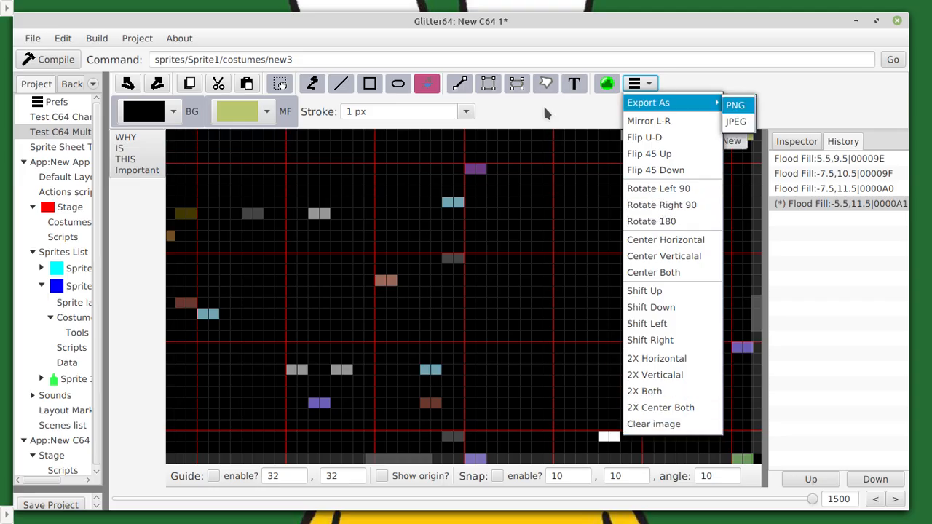
click(544, 105)
Draw two filled yellow-green ovals with Quick Oval, a large one across the bitmap's centre and a smaller one overlapping its lower left
scroll(335, 259, down, 8)
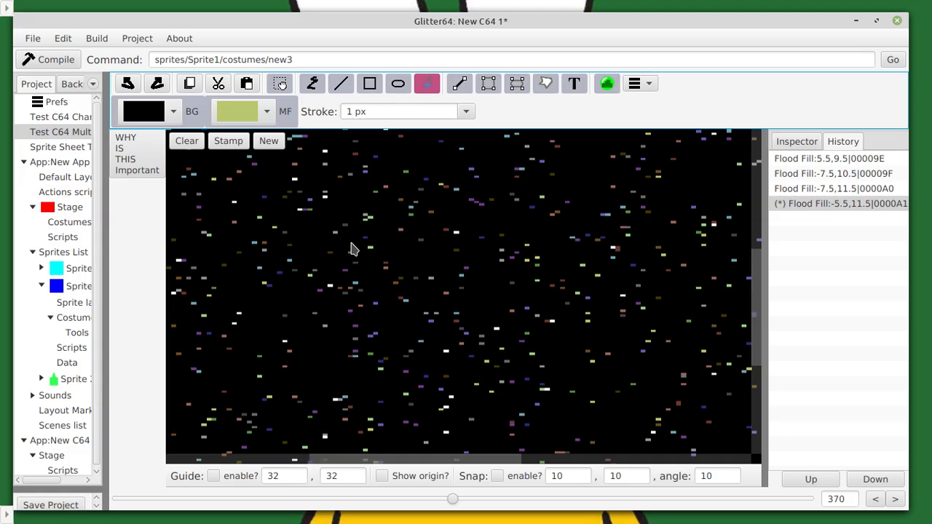
scroll(349, 252, down, 1)
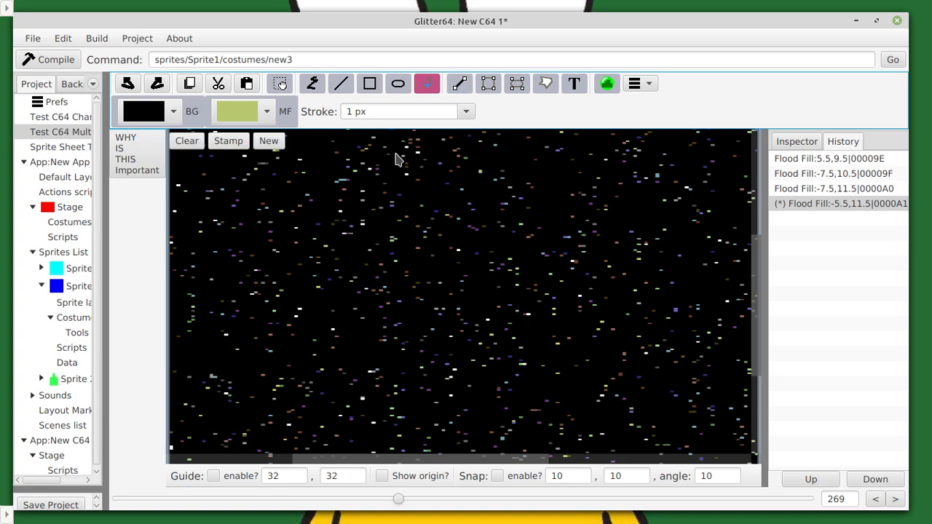
click(400, 85)
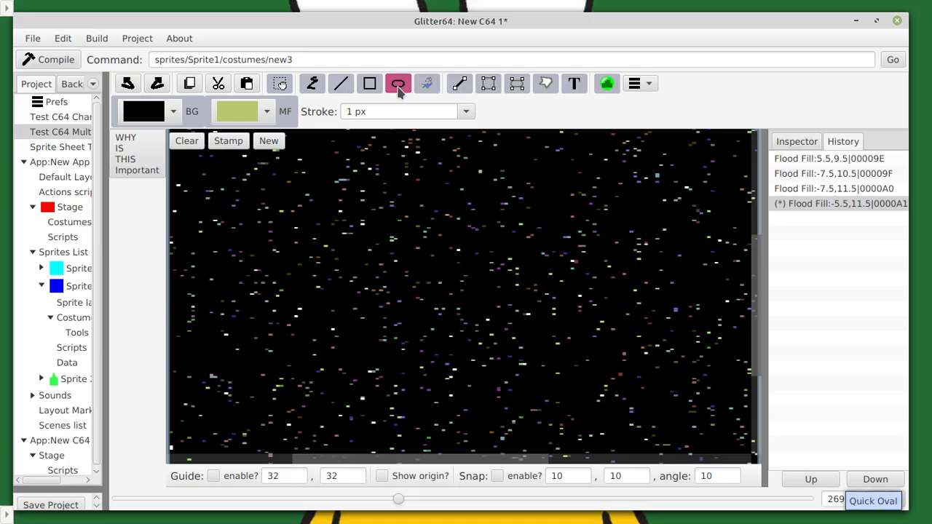
drag(220, 172, 695, 396)
drag(216, 318, 413, 414)
scroll(413, 414, down, 3)
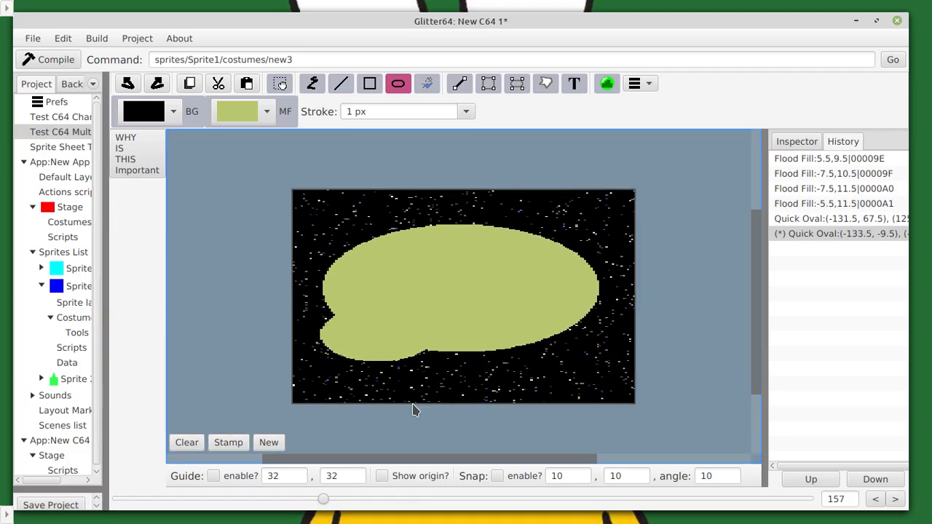